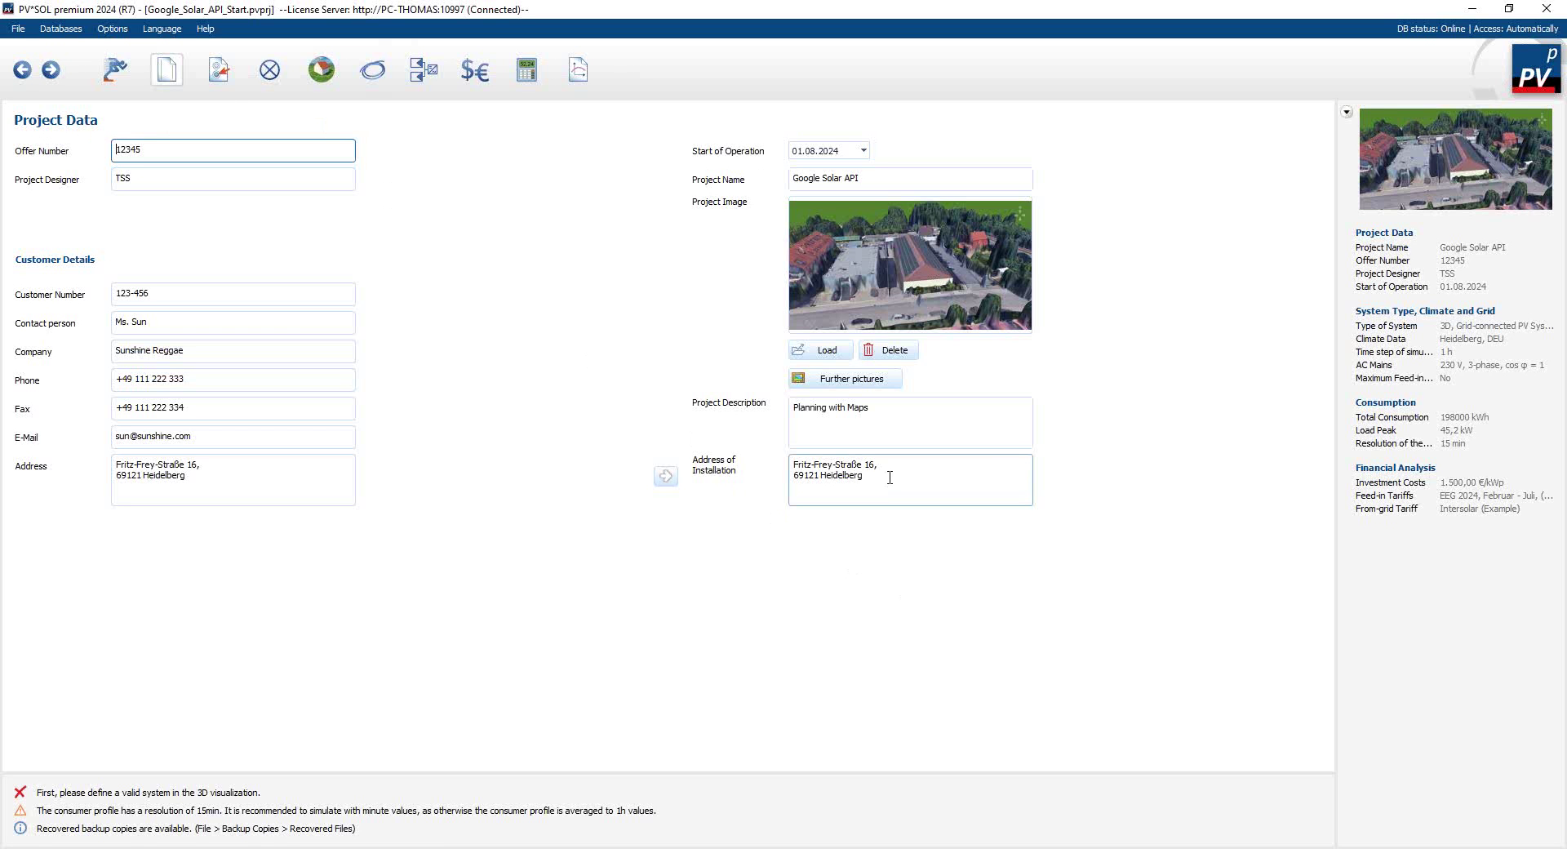
- Open the project's 3D design for editing and start a new map section for the coverable object
left_click_drag(887, 484, 780, 447)
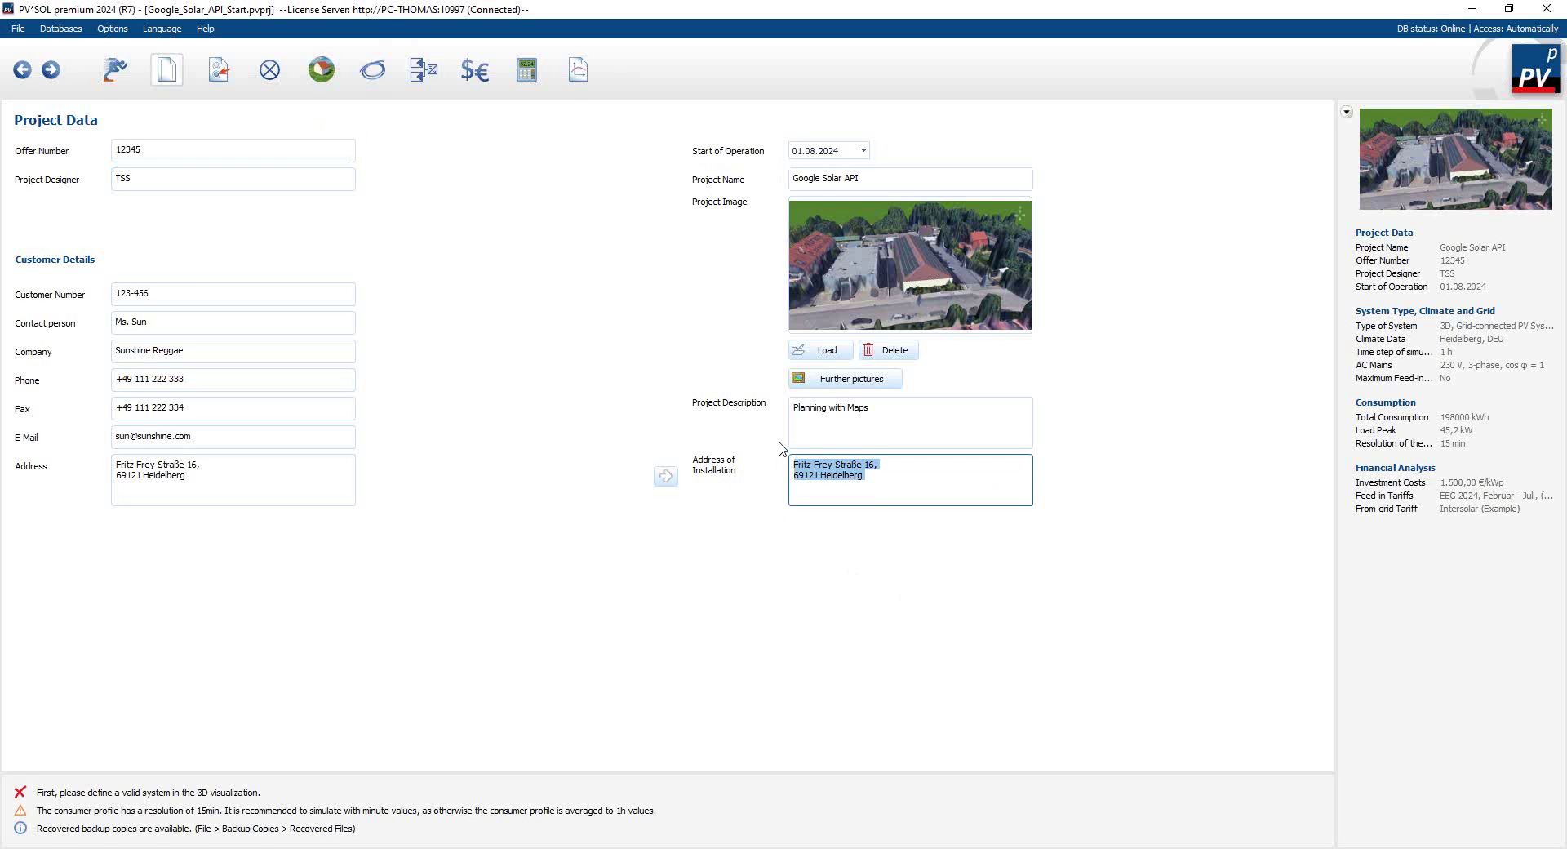
left_click(228, 80)
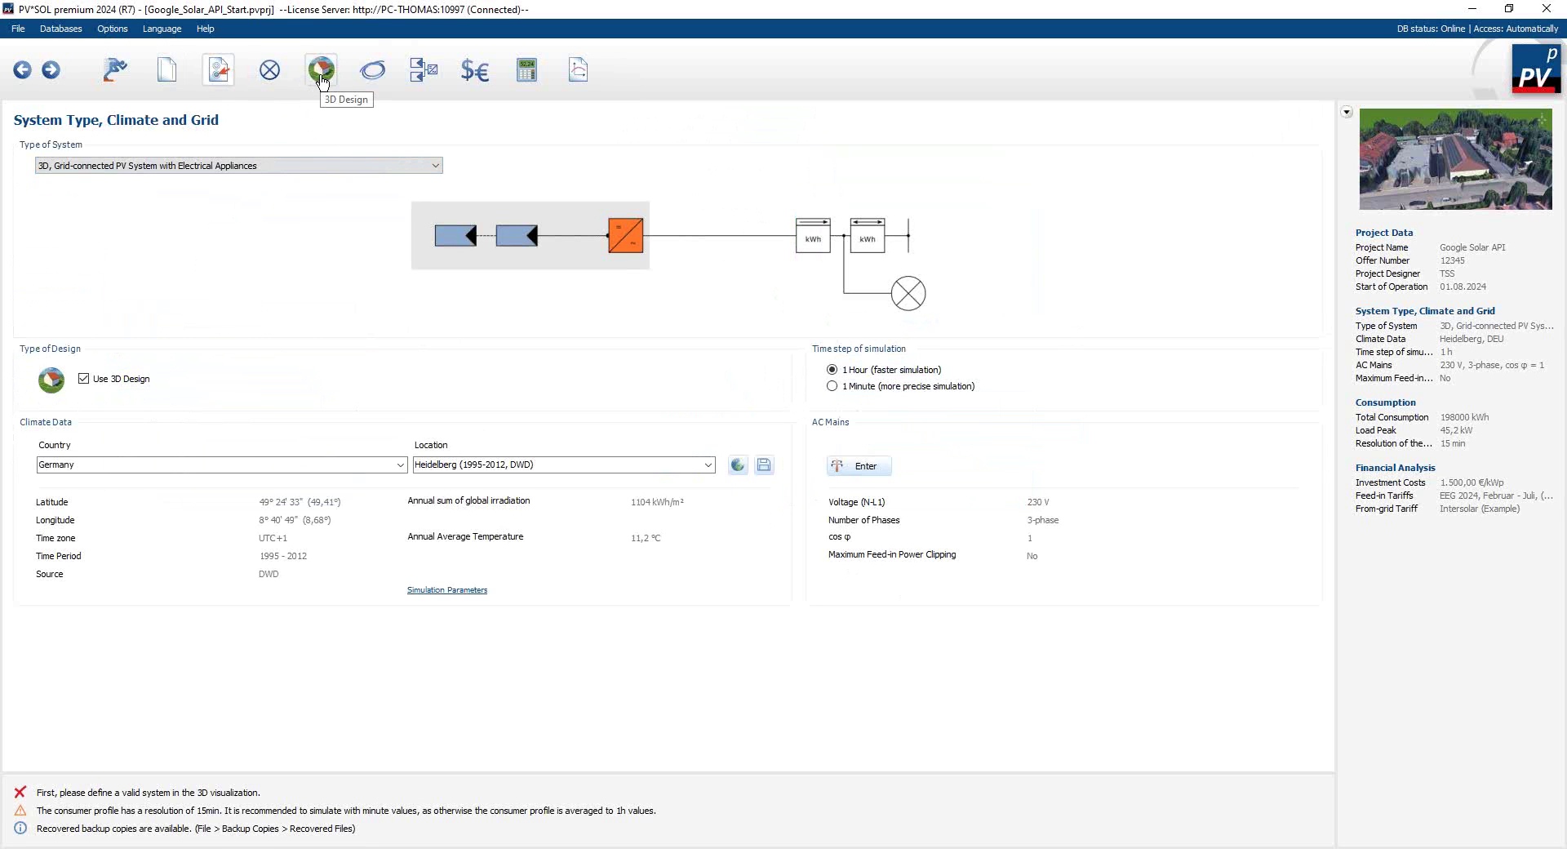
left_click(321, 78)
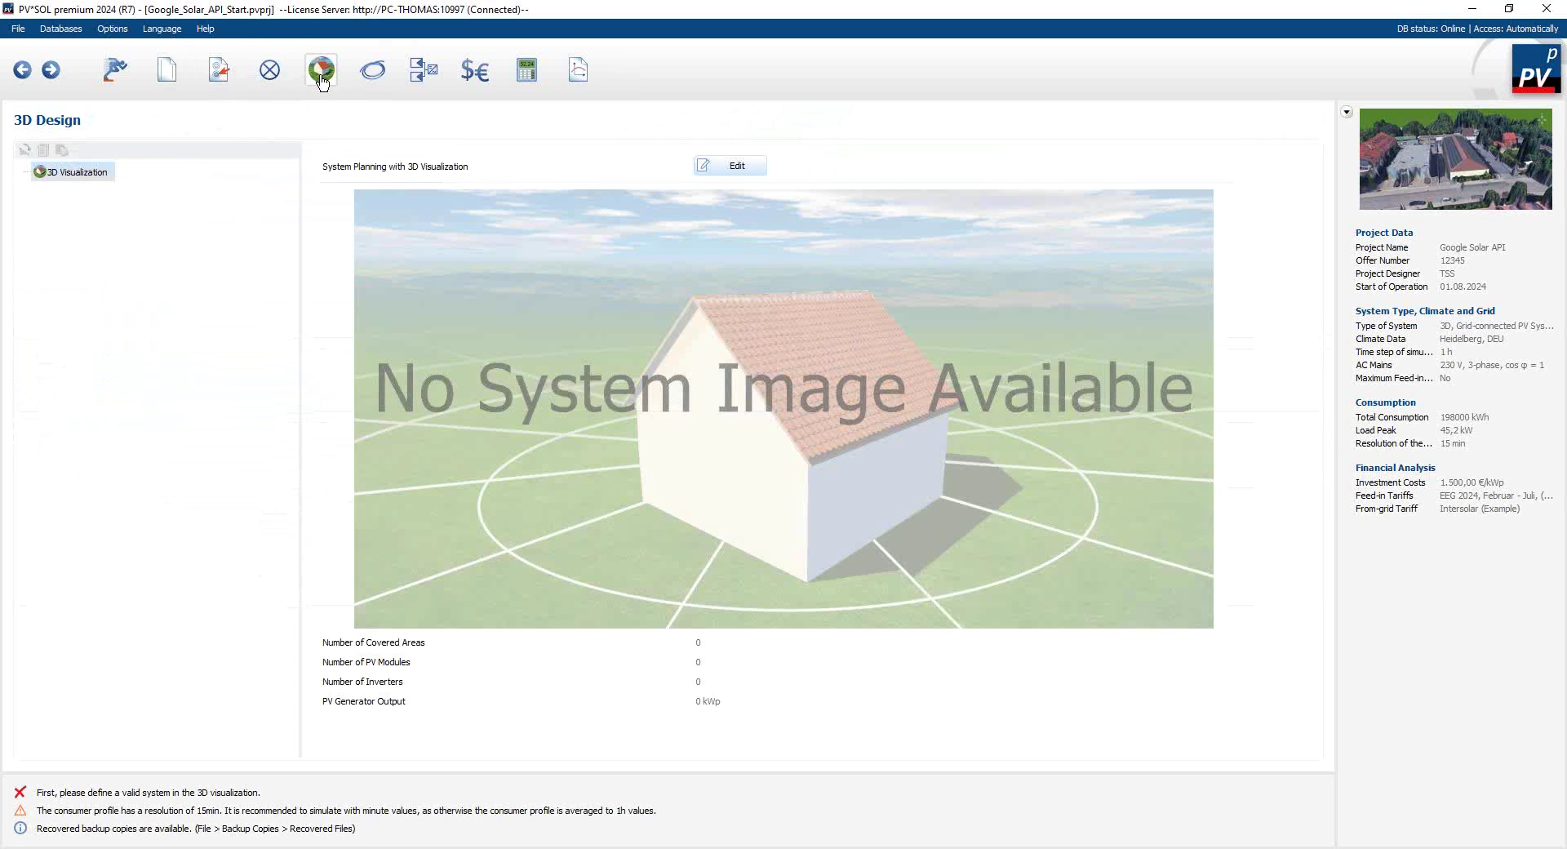
left_click(747, 170)
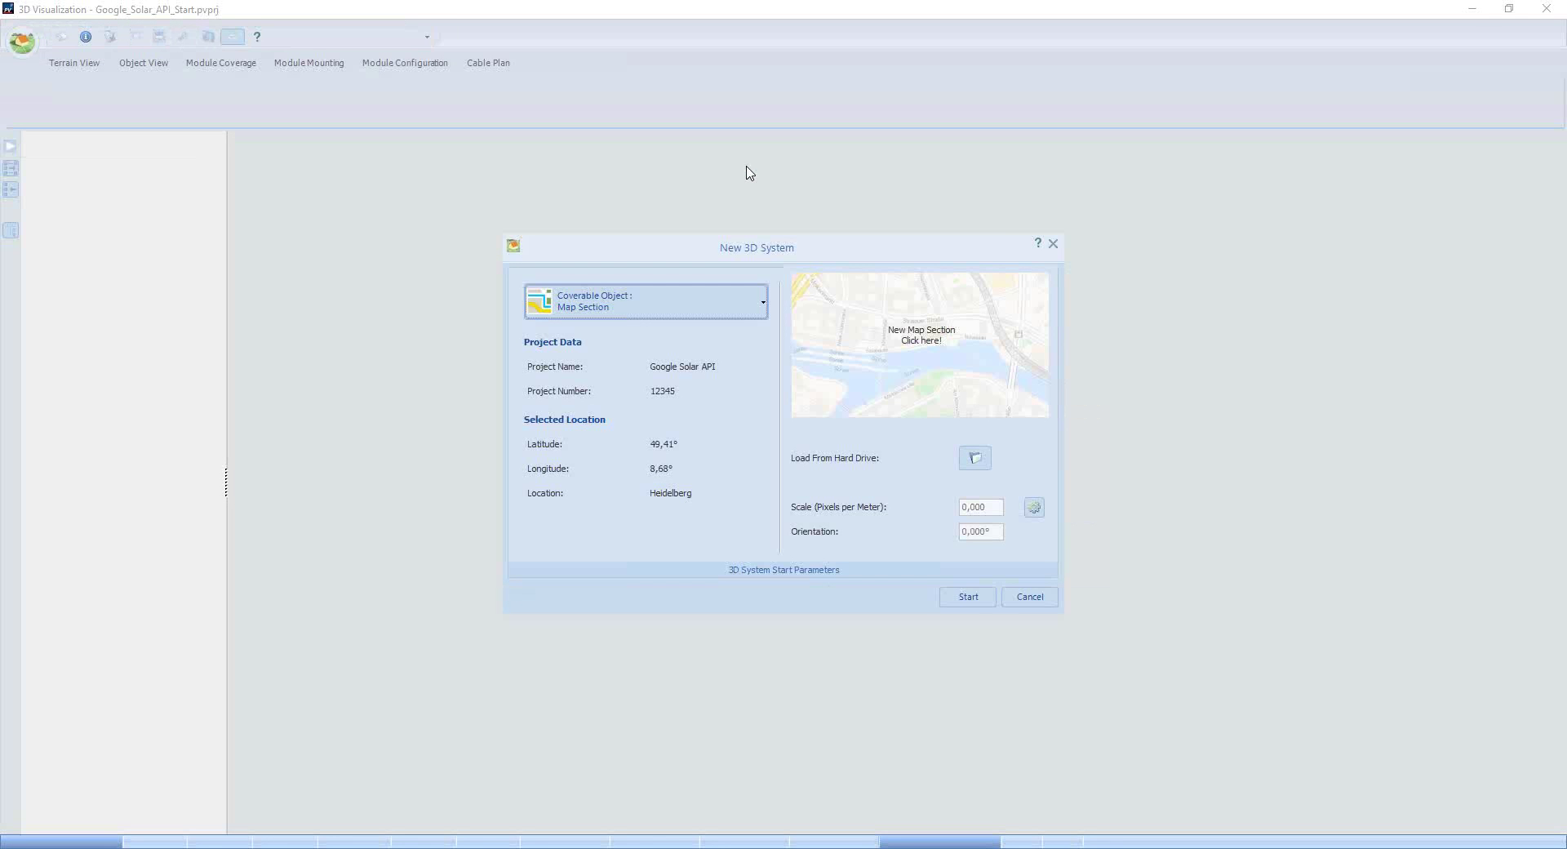
left_click(764, 304)
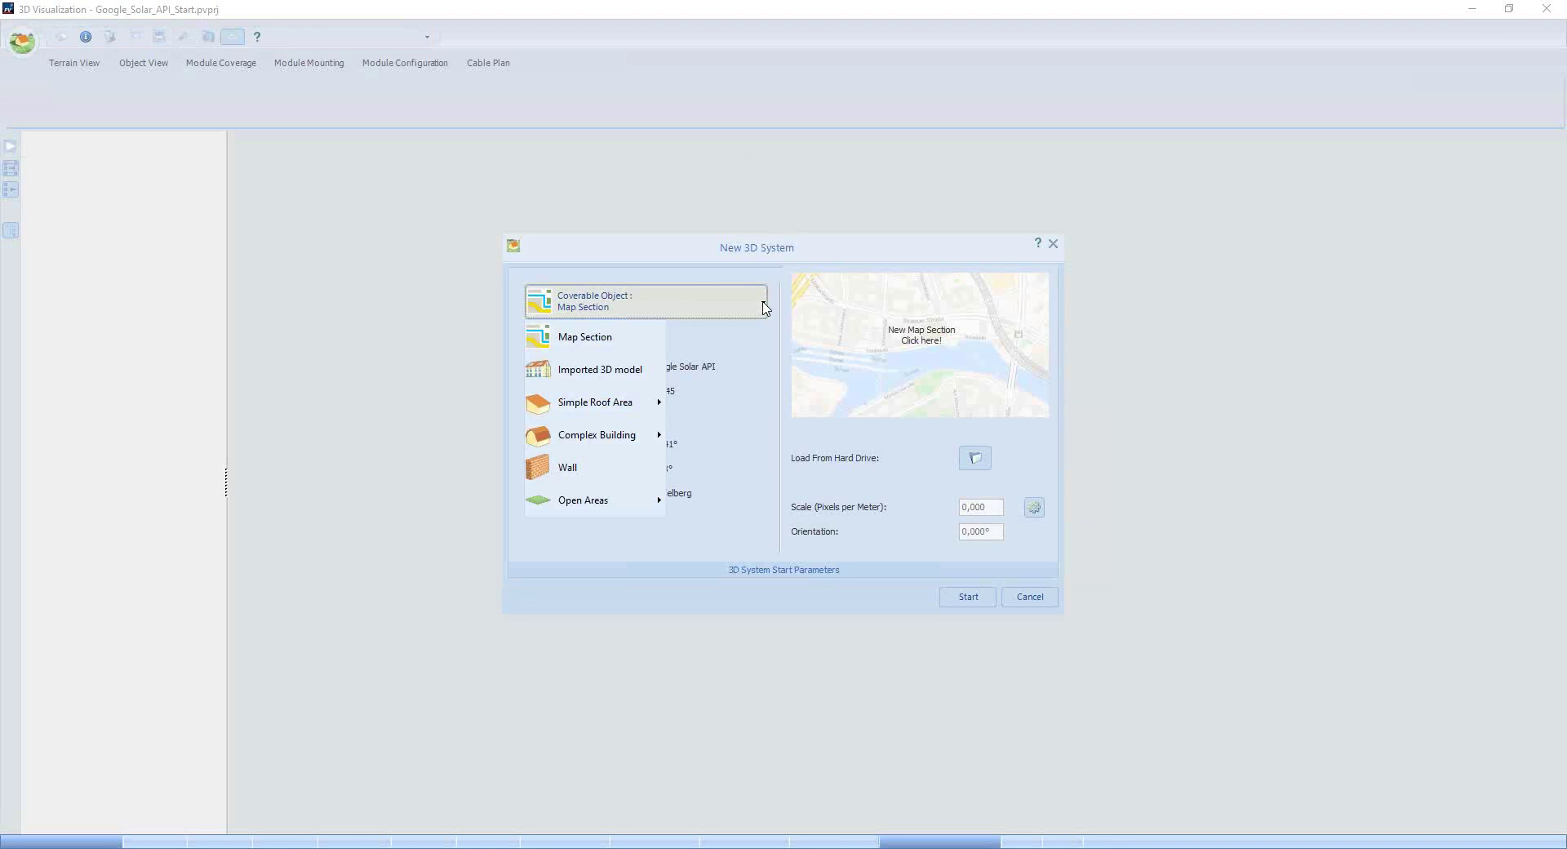
left_click(924, 340)
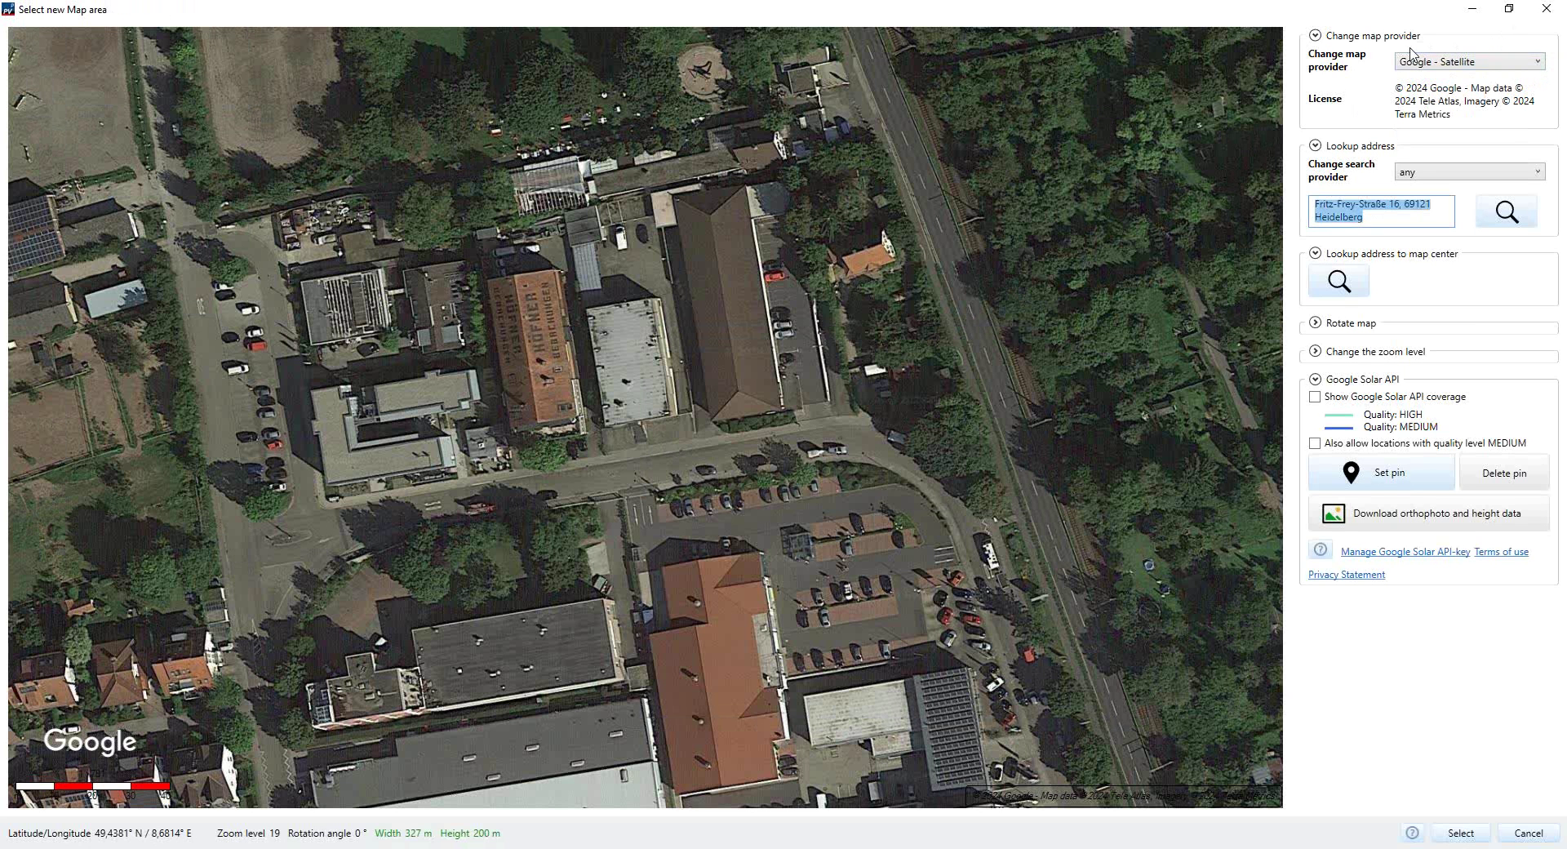
- Look through the available map providers, the lookup address, and the rotation and zoom options for the map selection
left_click(1538, 63)
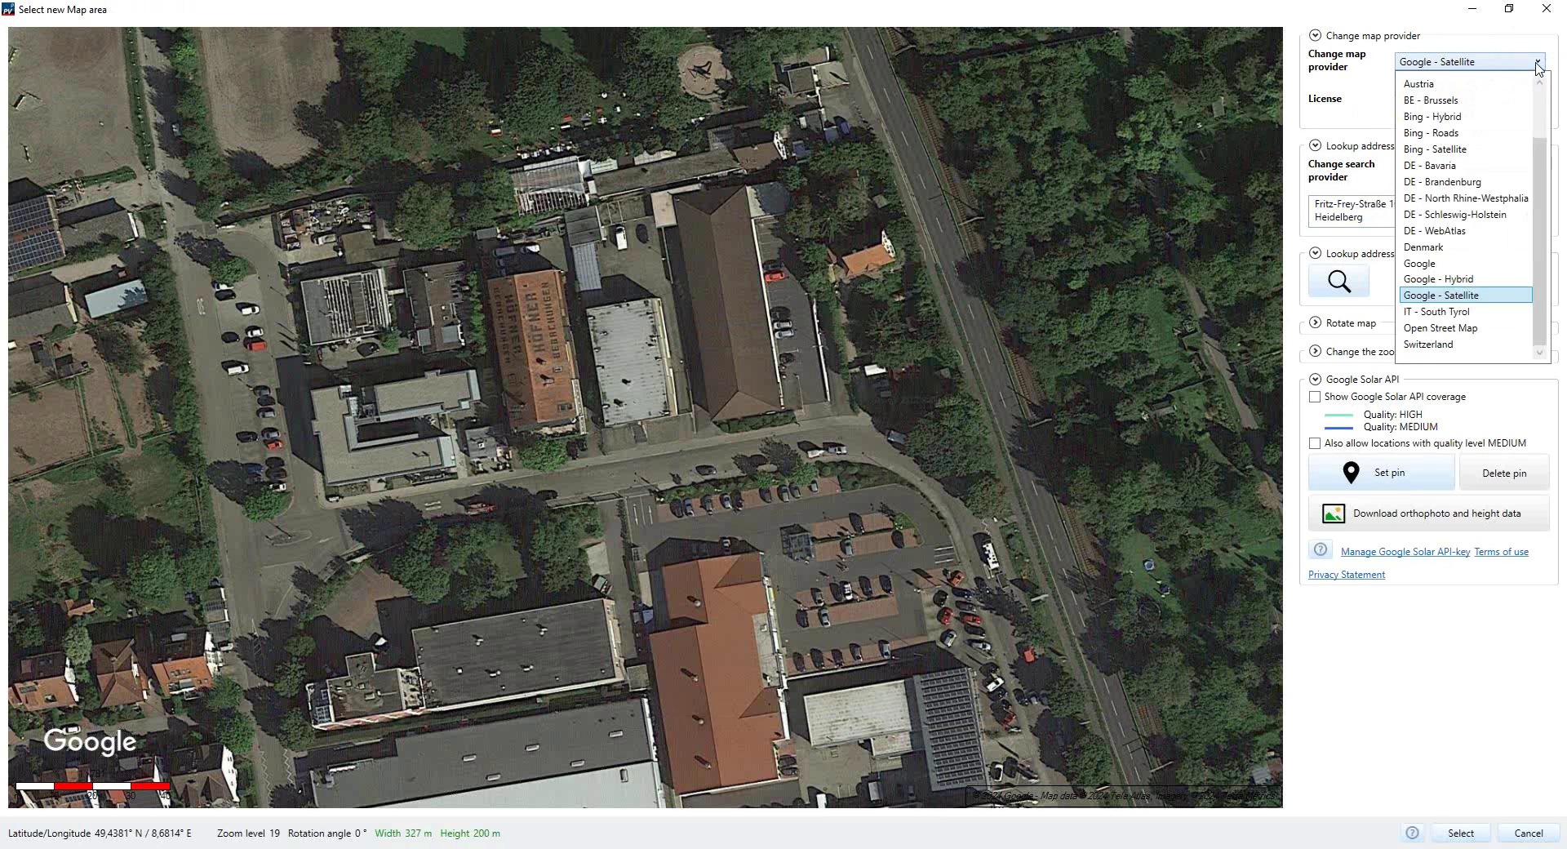
left_click(1538, 64)
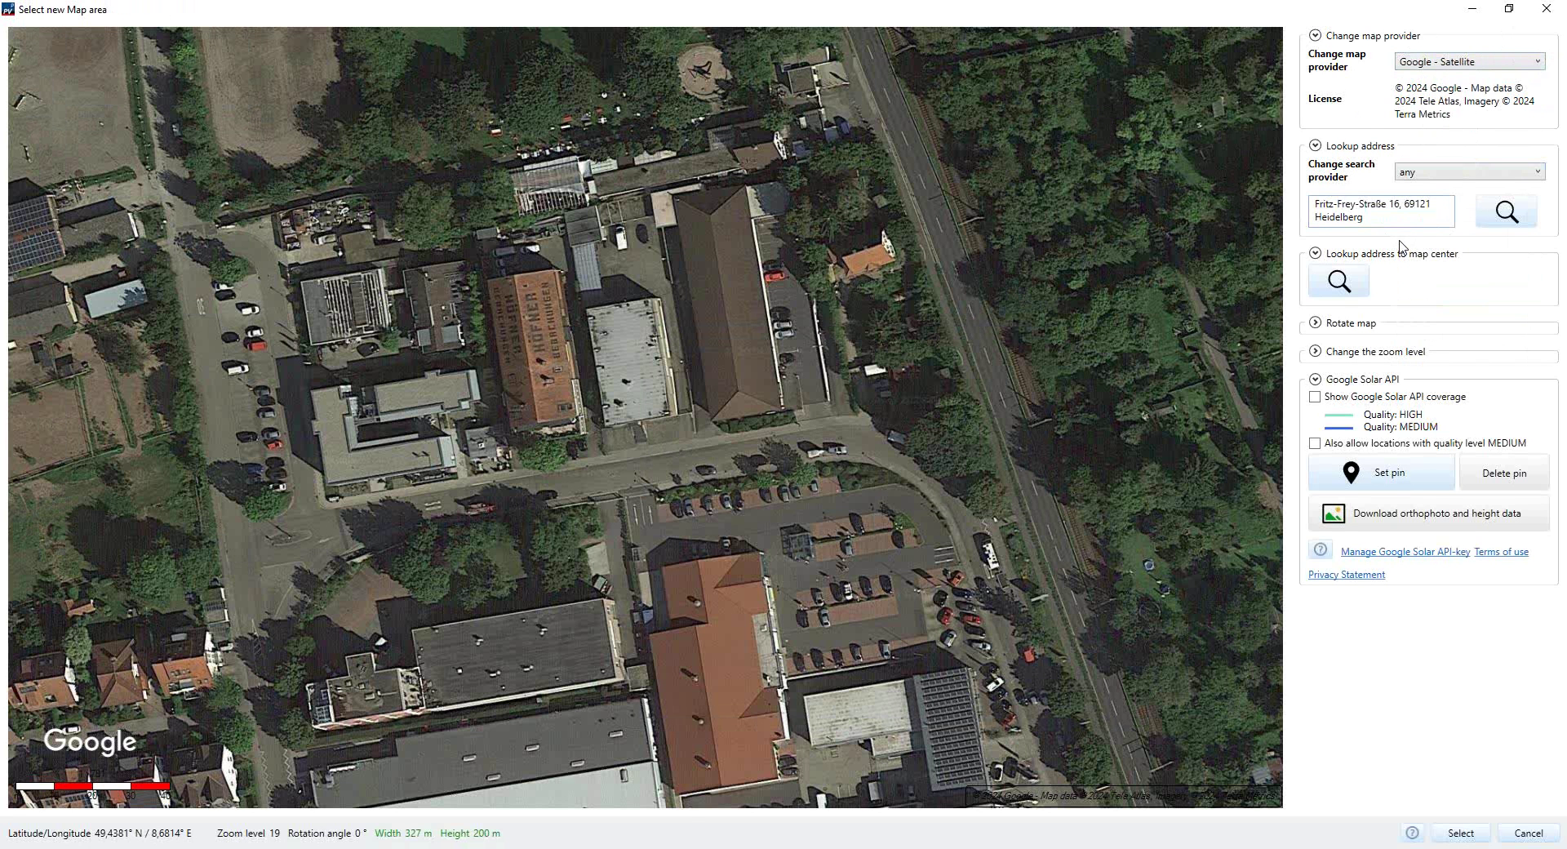
triple_click(1356, 214)
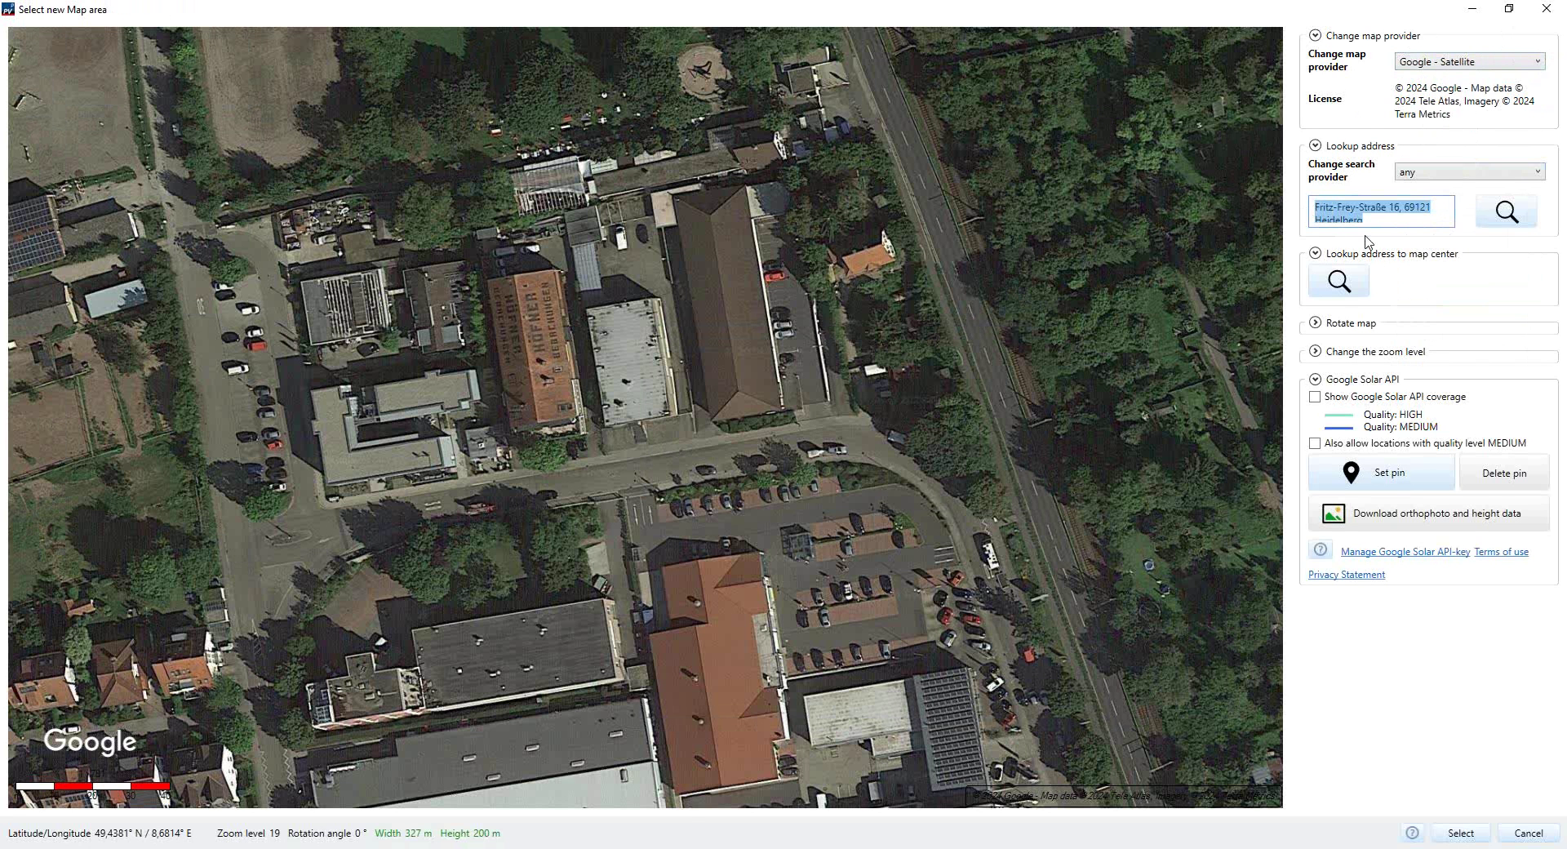
left_click(1315, 323)
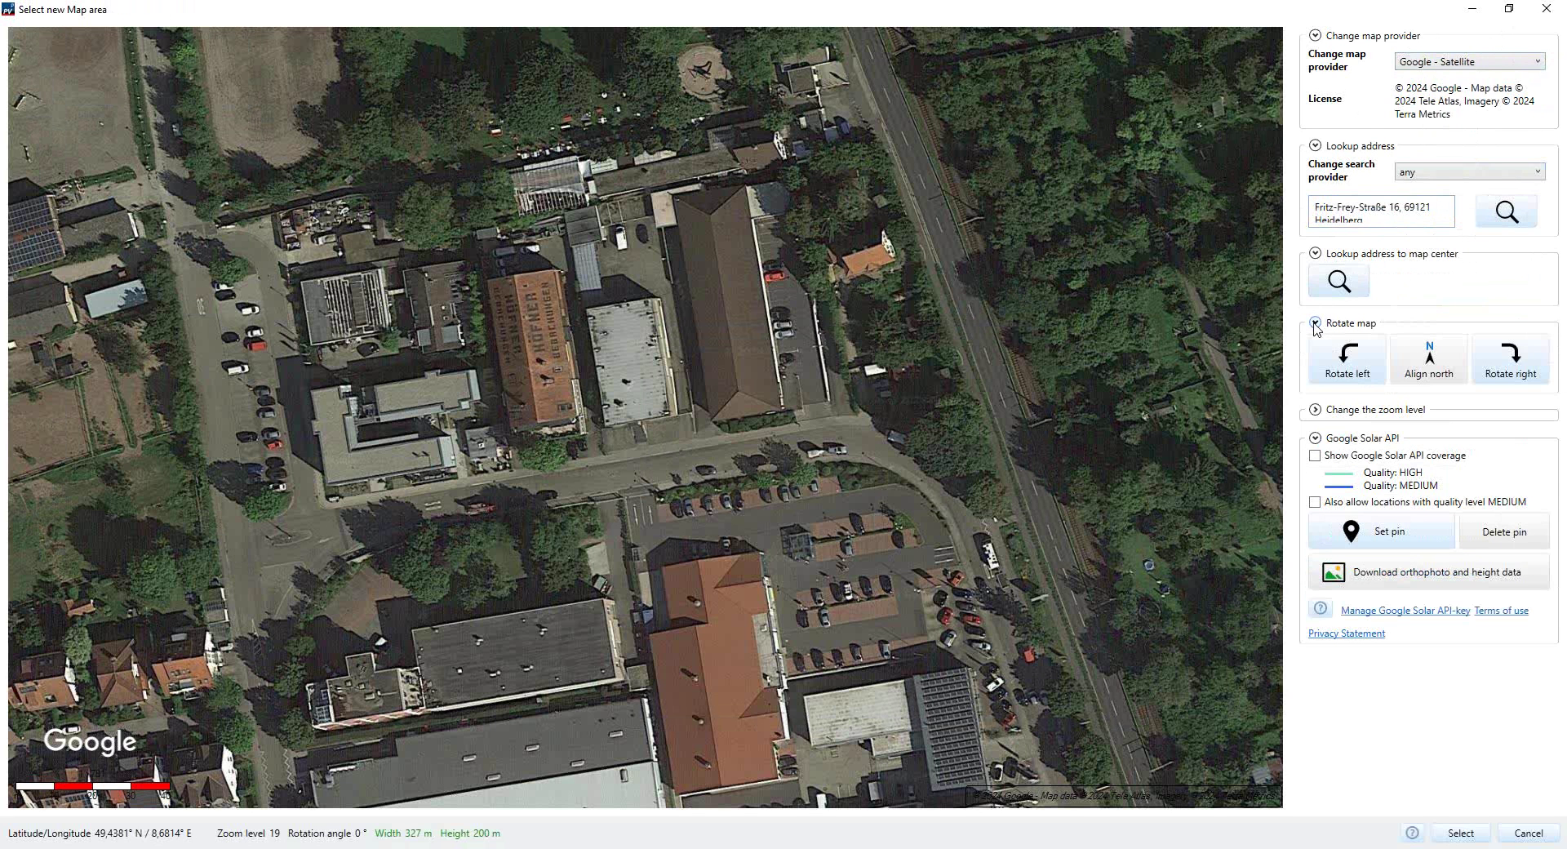
left_click(1315, 324)
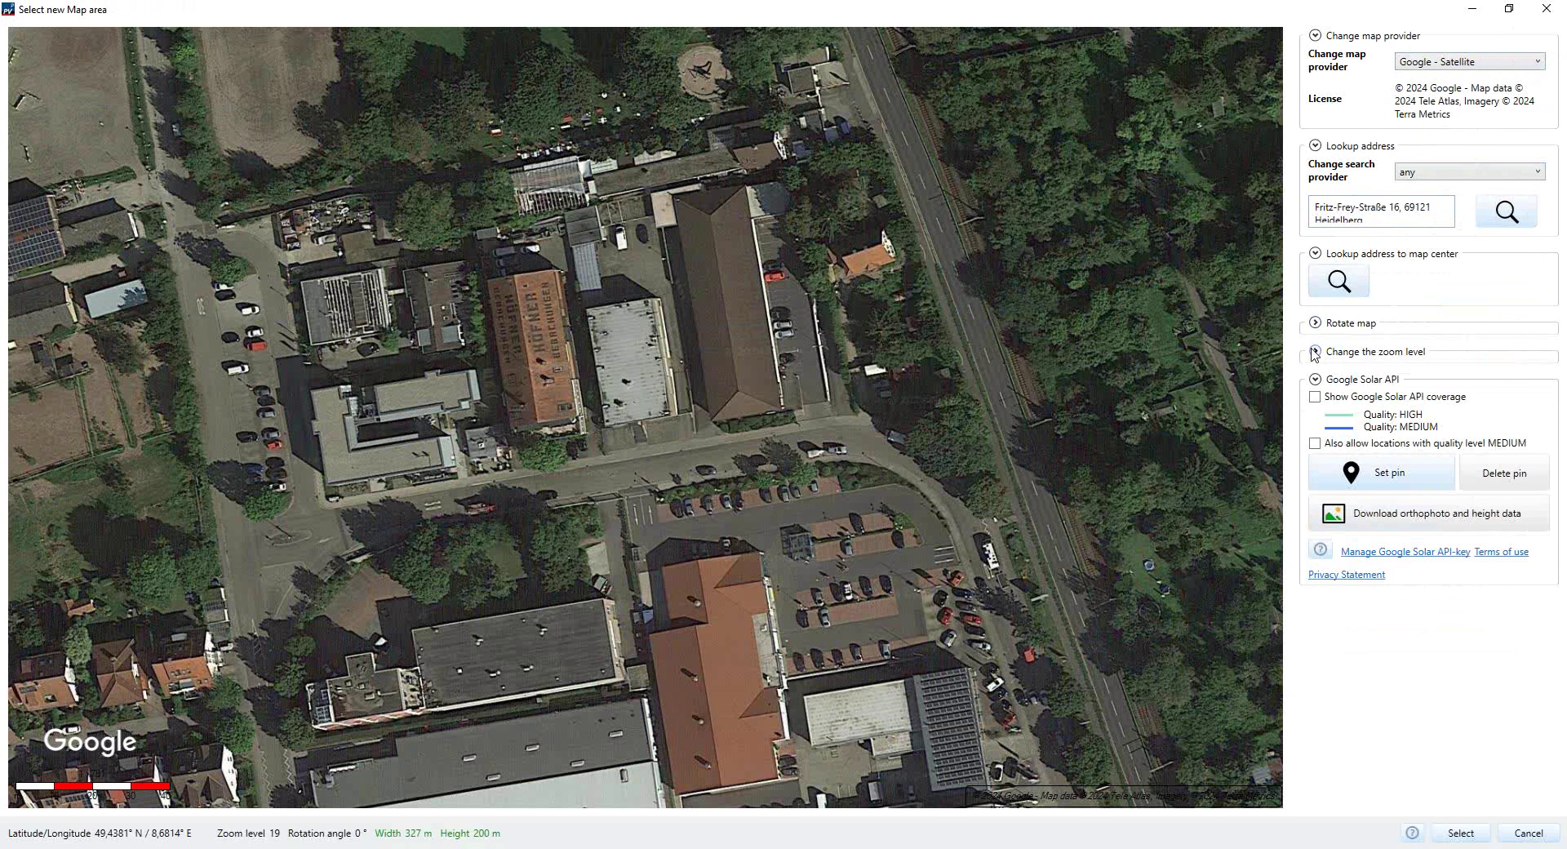
left_click(1315, 352)
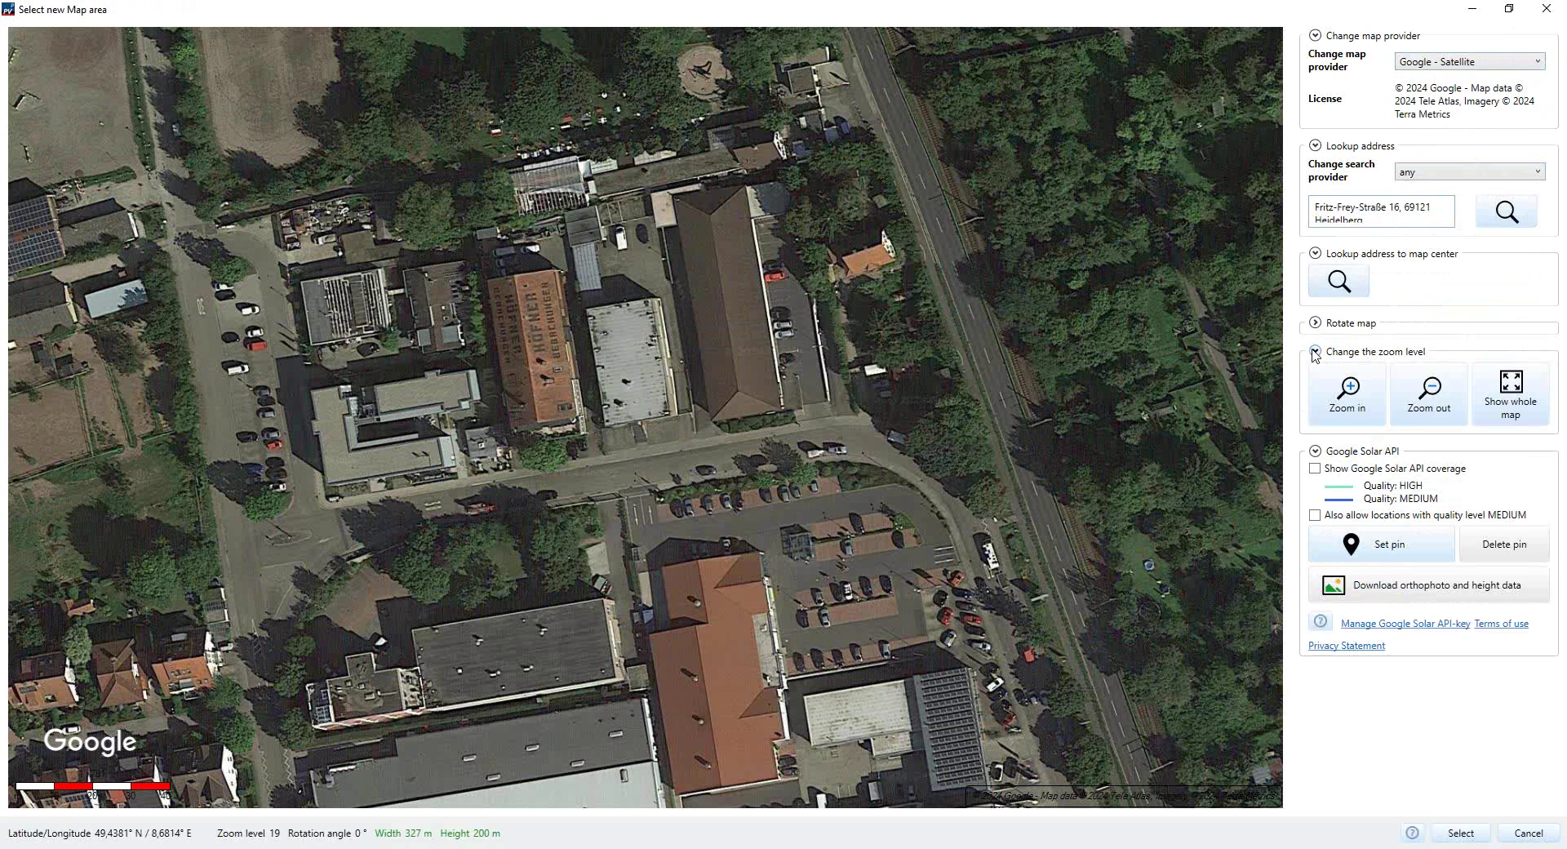
left_click(1316, 352)
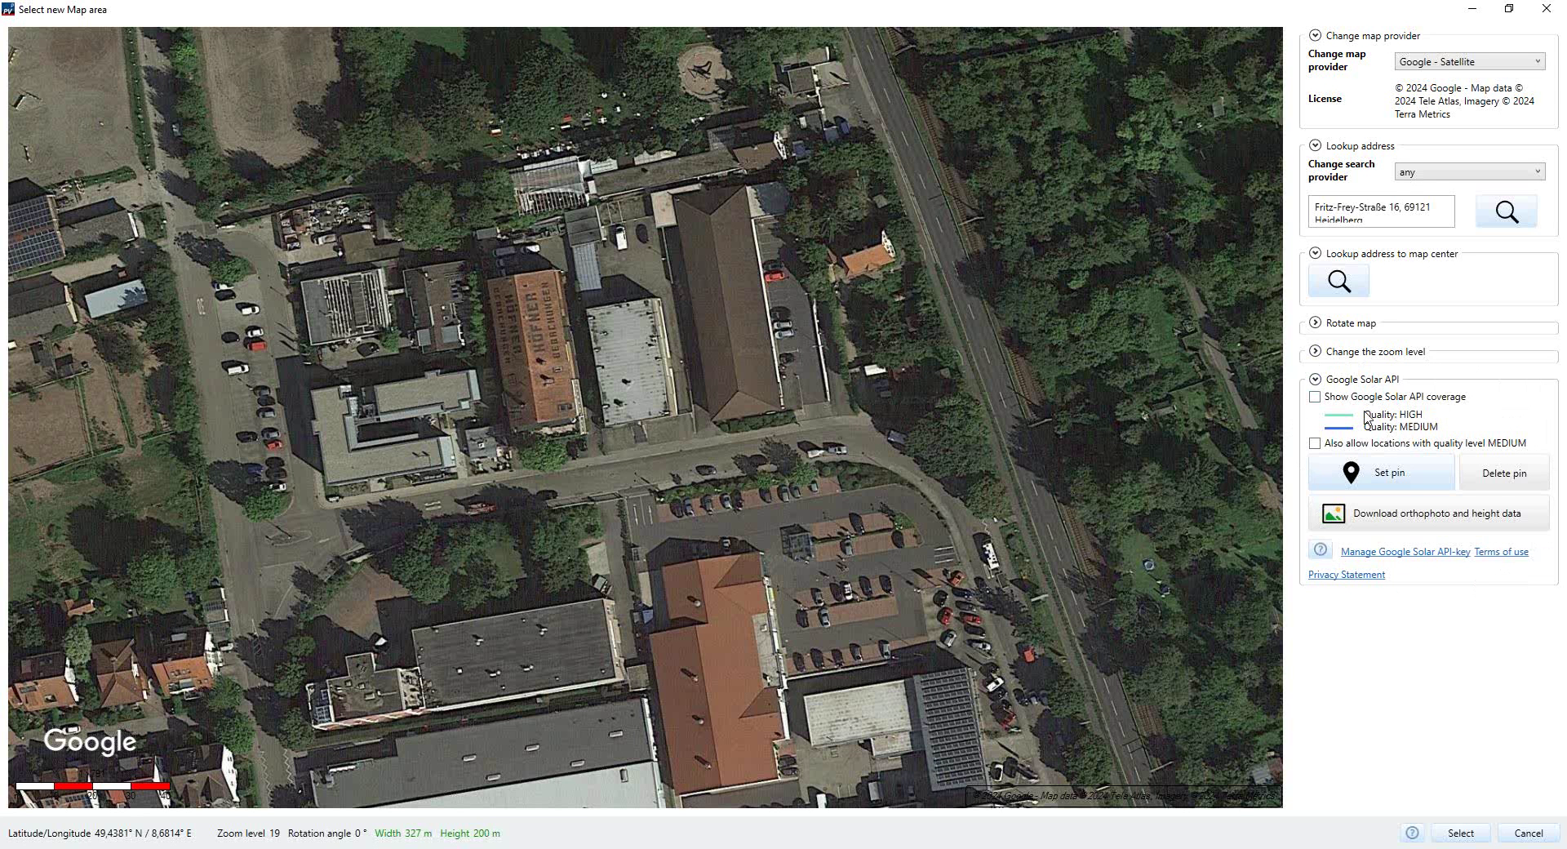
- Check the Google Solar API coverage of the area and set a pin on the long brown-roofed building
left_click(1315, 398)
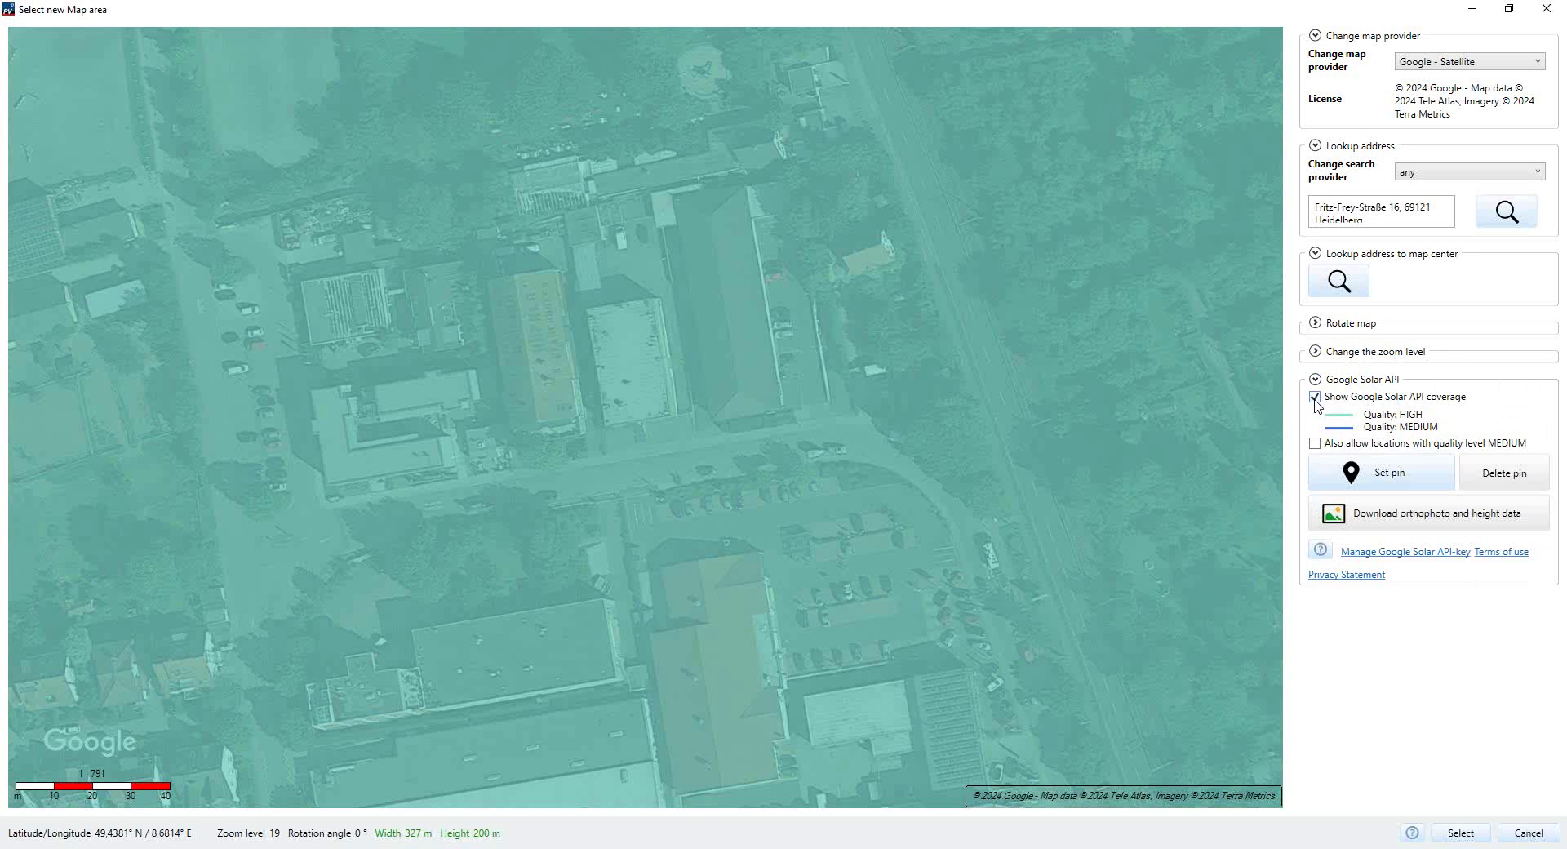
left_click(1315, 397)
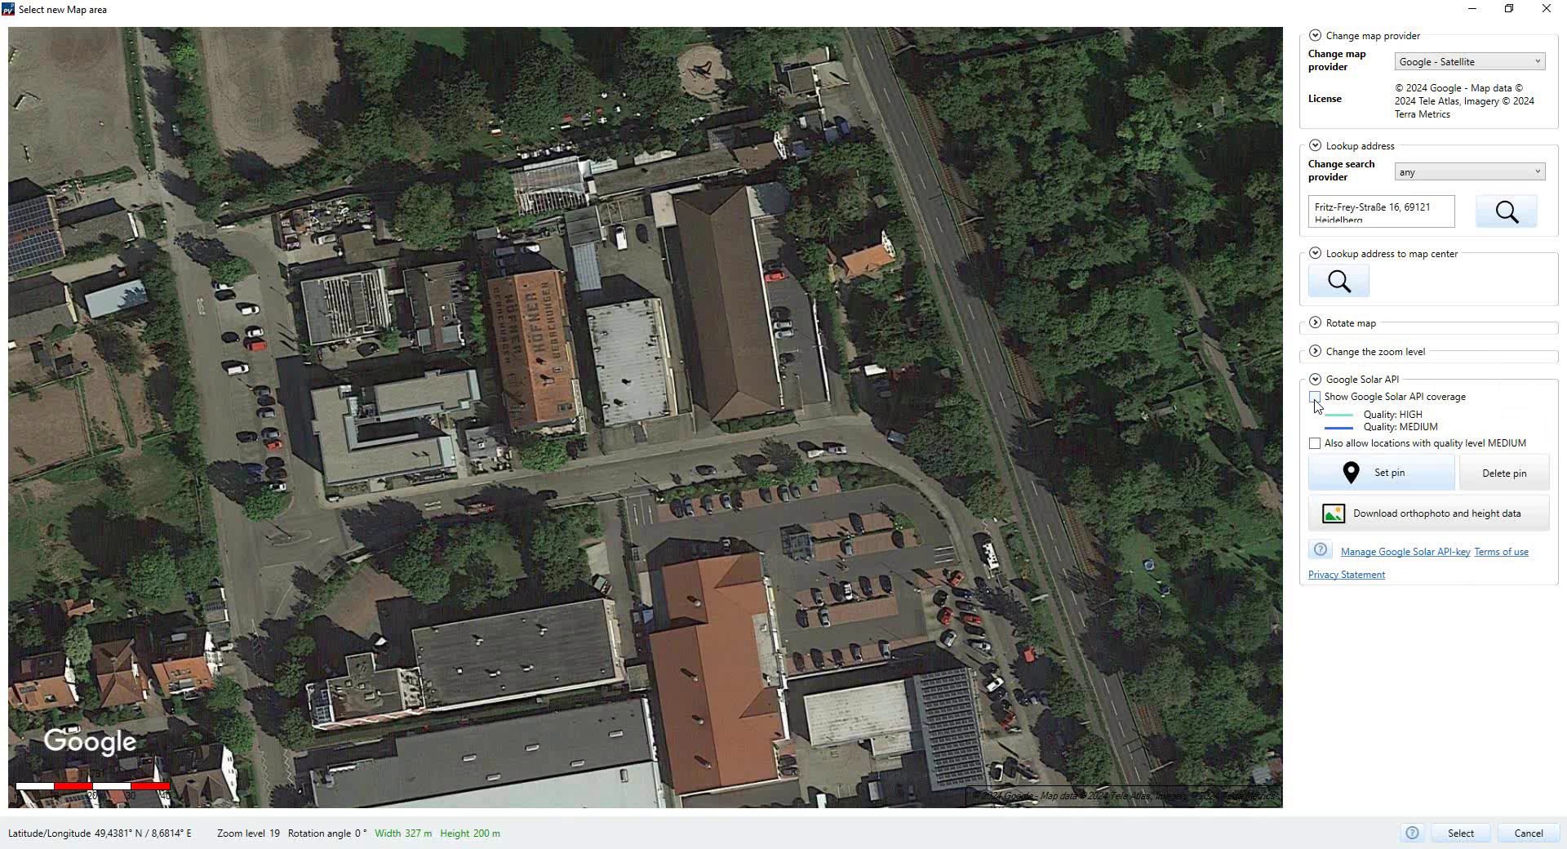
left_click(1378, 480)
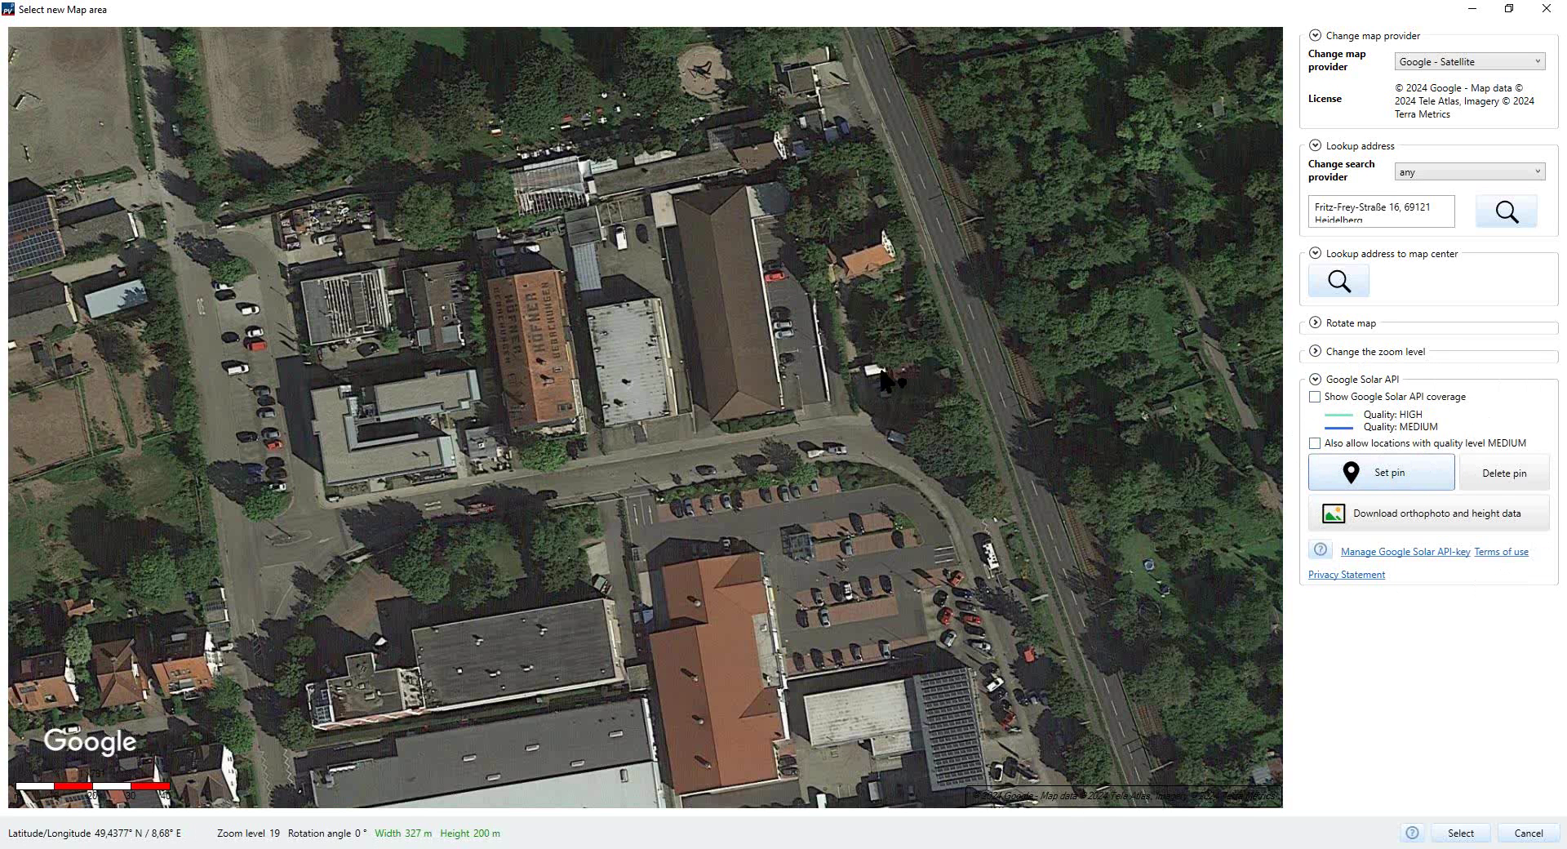
left_click(726, 310)
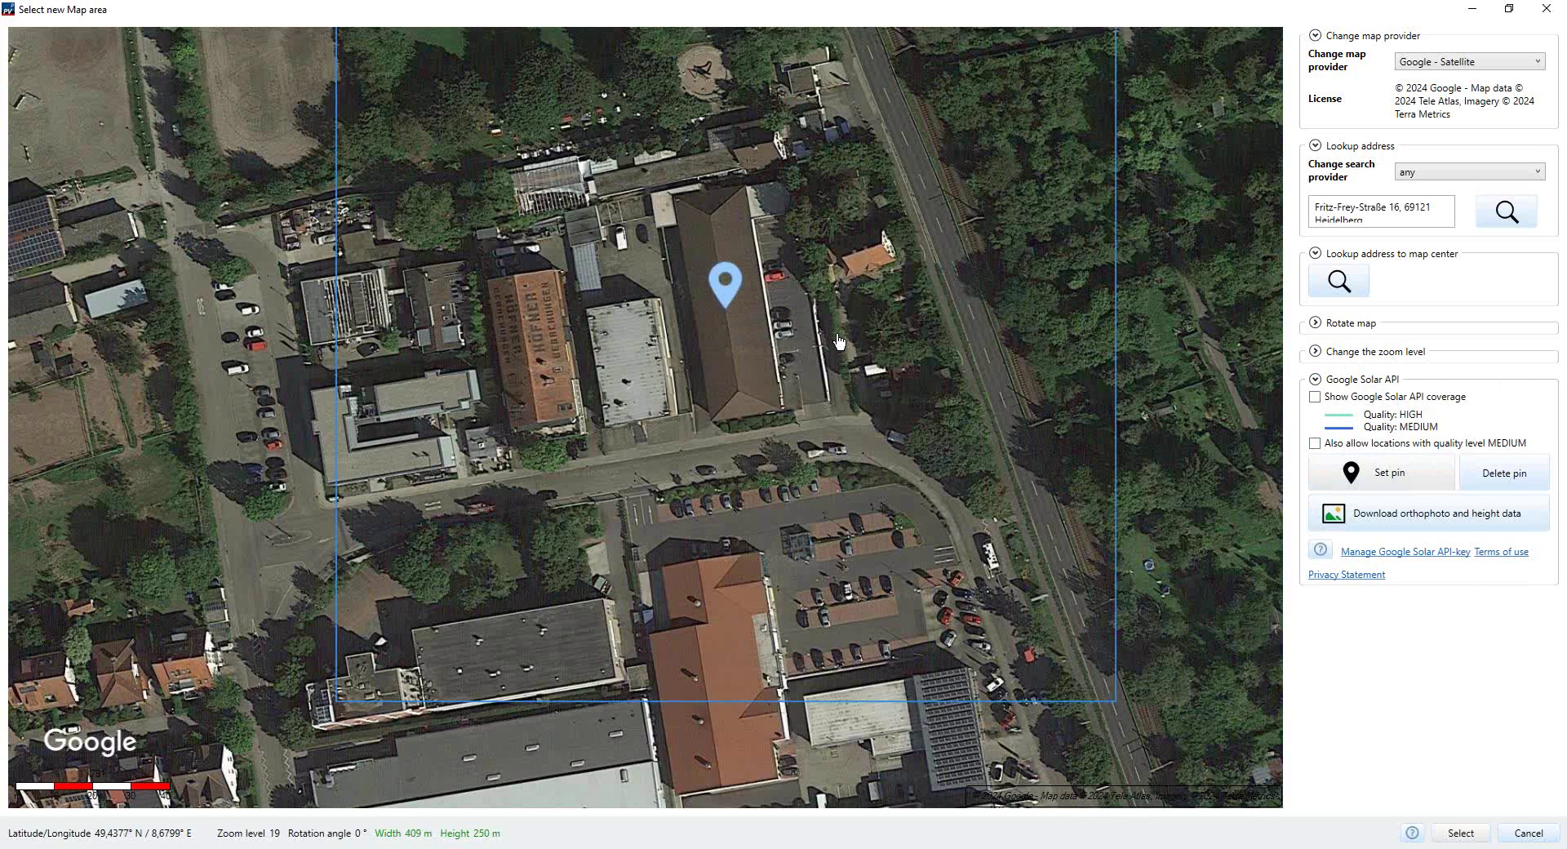
- Download the orthophoto and height data for the pinned location and accept the previewed images
scroll(839, 341, "down", 1)
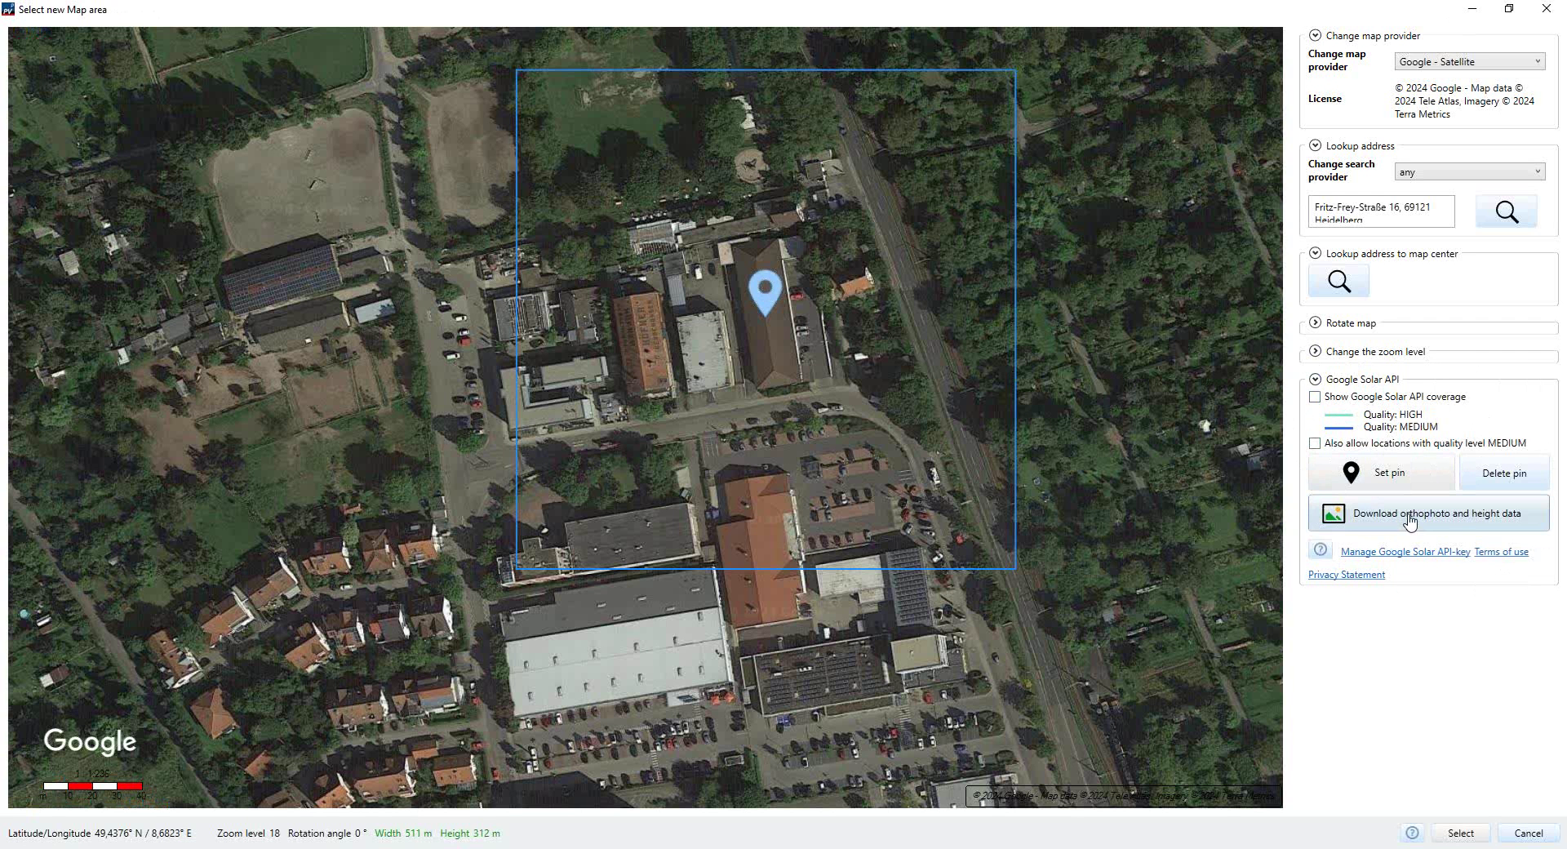
left_click(1410, 521)
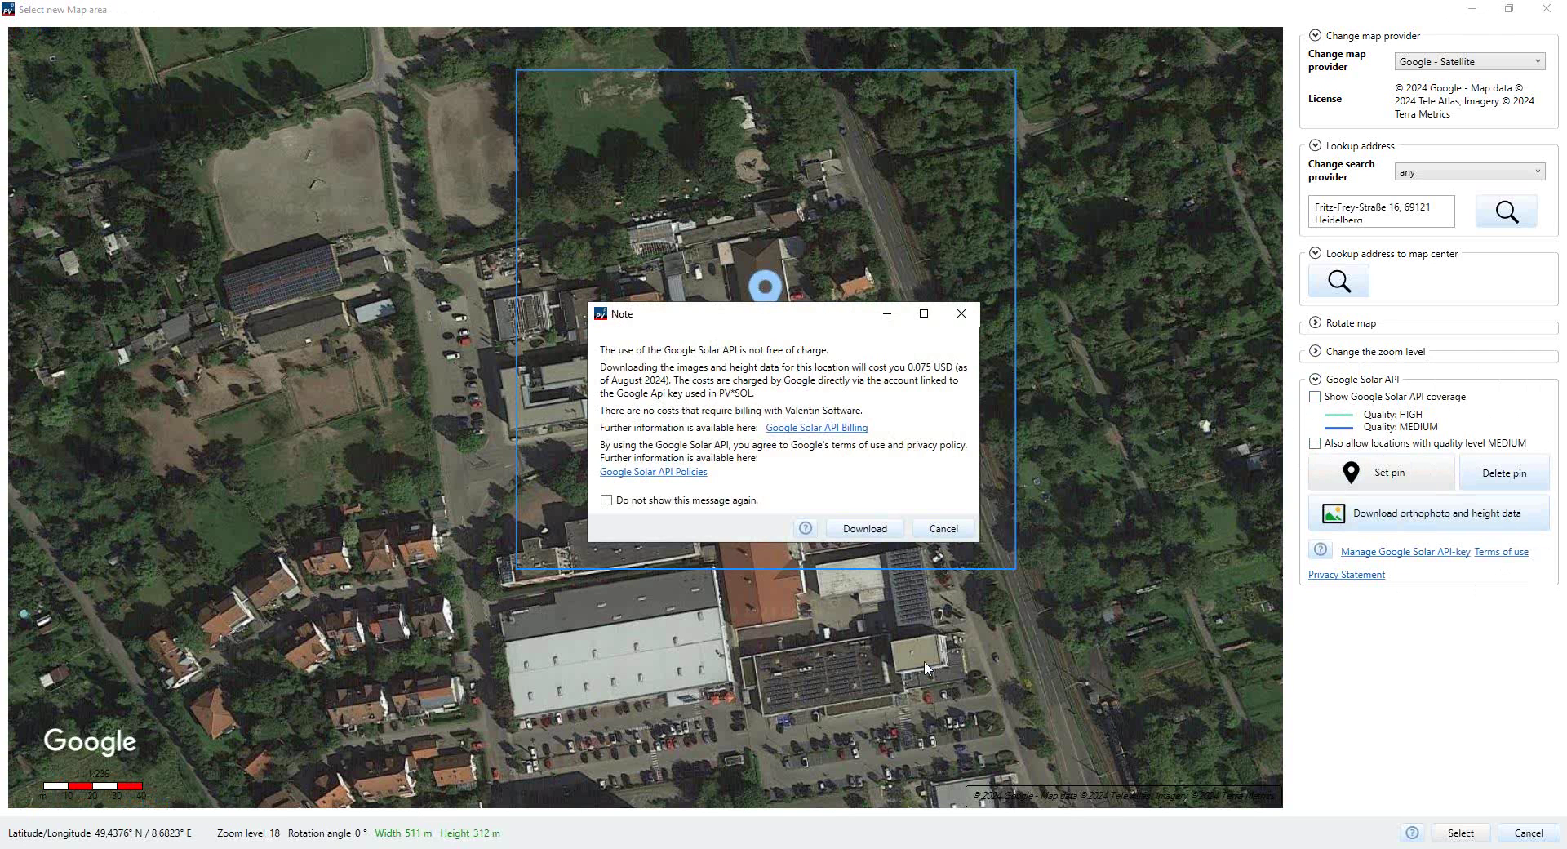
left_click(858, 531)
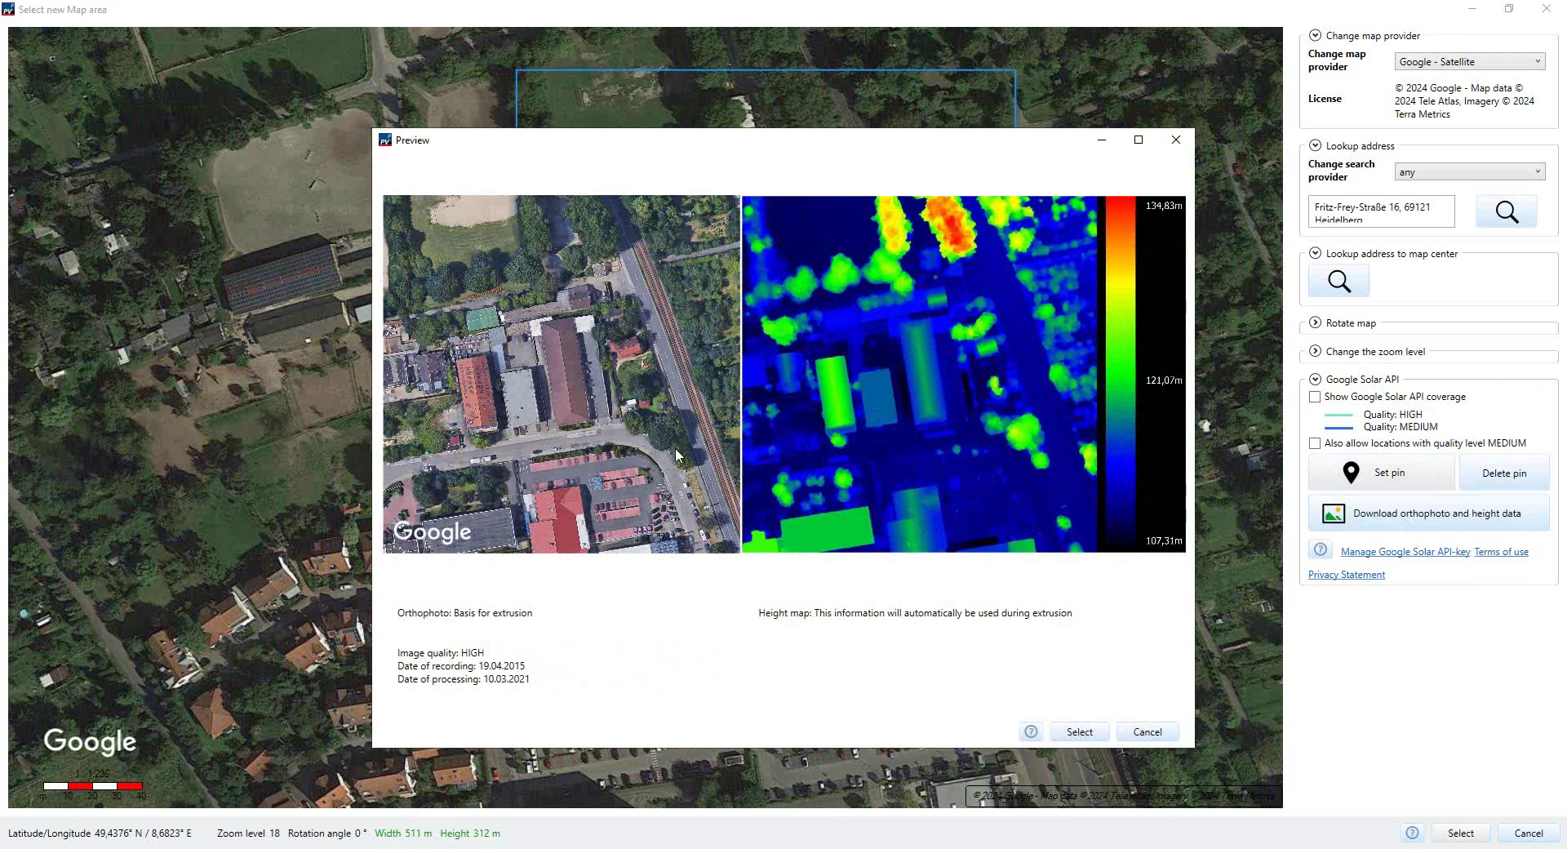
left_click(1079, 732)
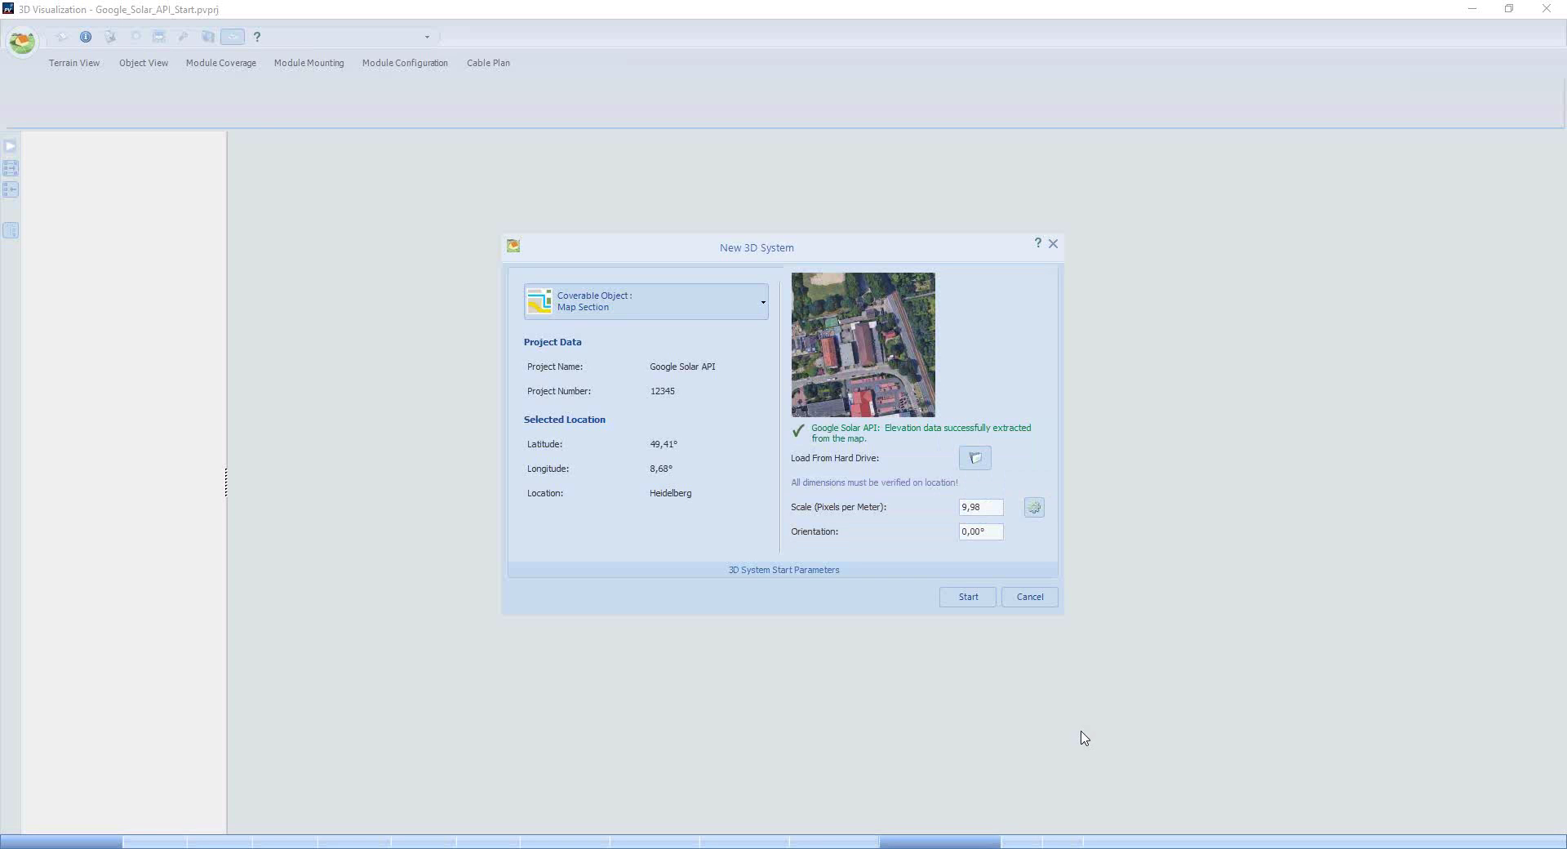
- Start the new 3D system with the map section's given scale and orientation, and acknowledge the elevation data notice
double_click(985, 508)
double_click(991, 540)
left_click(968, 597)
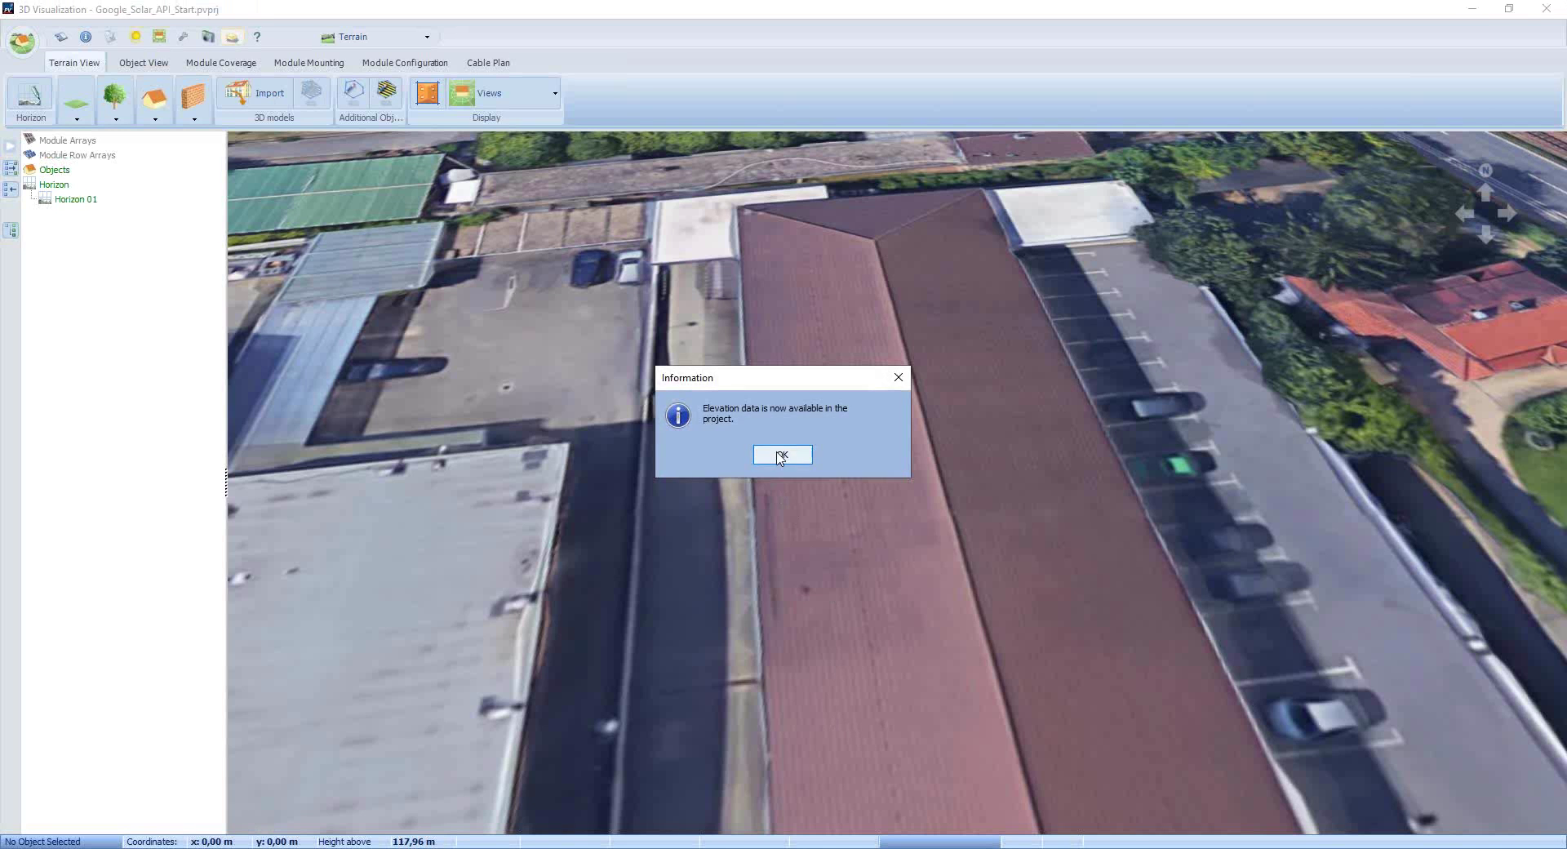
left_click(781, 456)
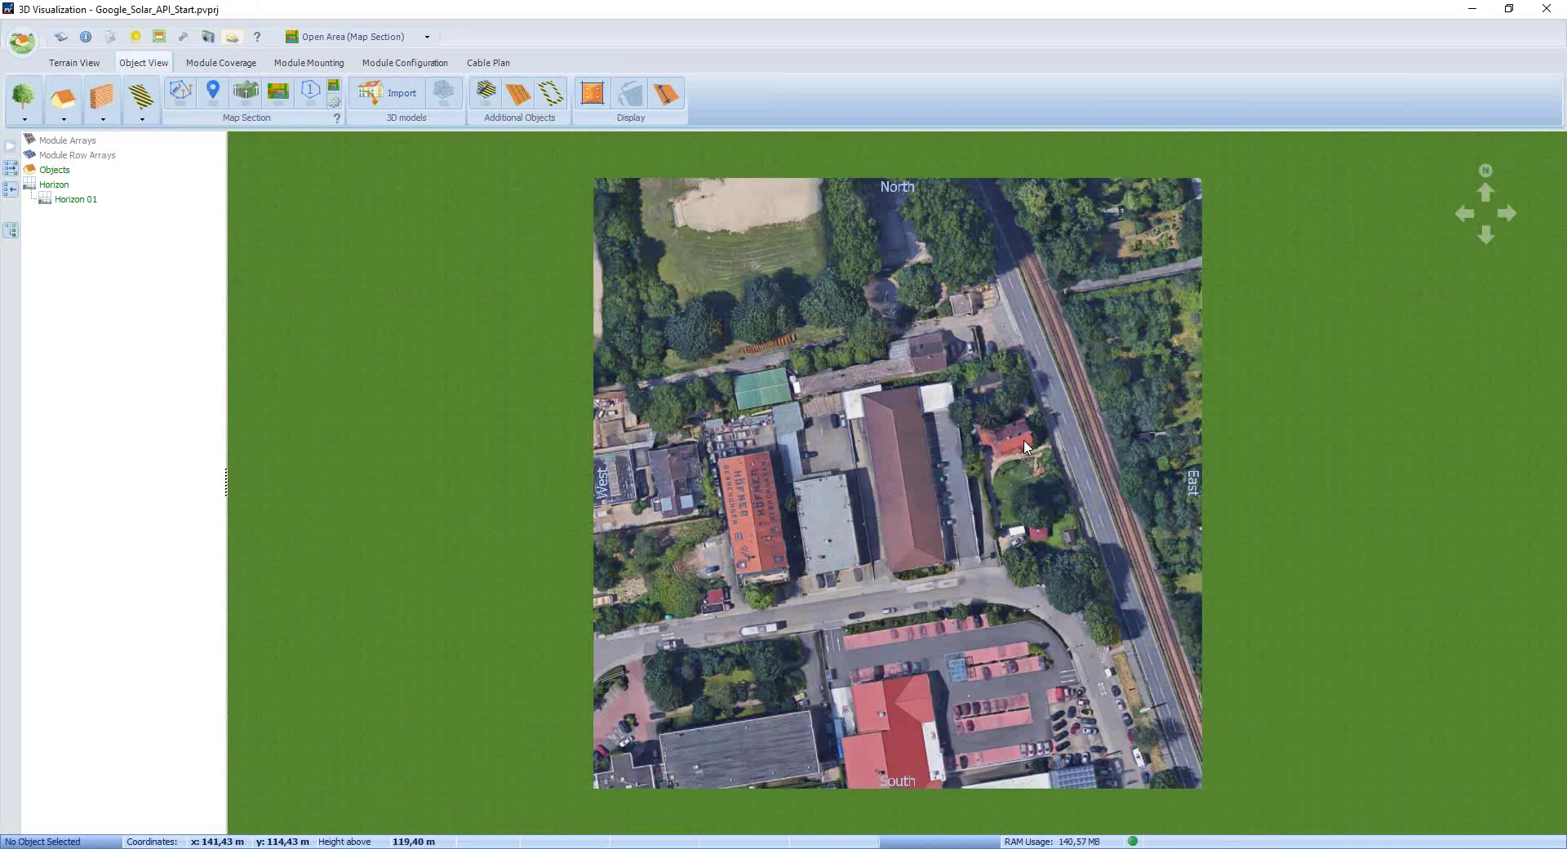
- Place the height reference pin on the ground just beside the south-west corner of the long brown-roofed building
scroll(1026, 447, "up", 3)
scroll(1023, 440, "up", 3)
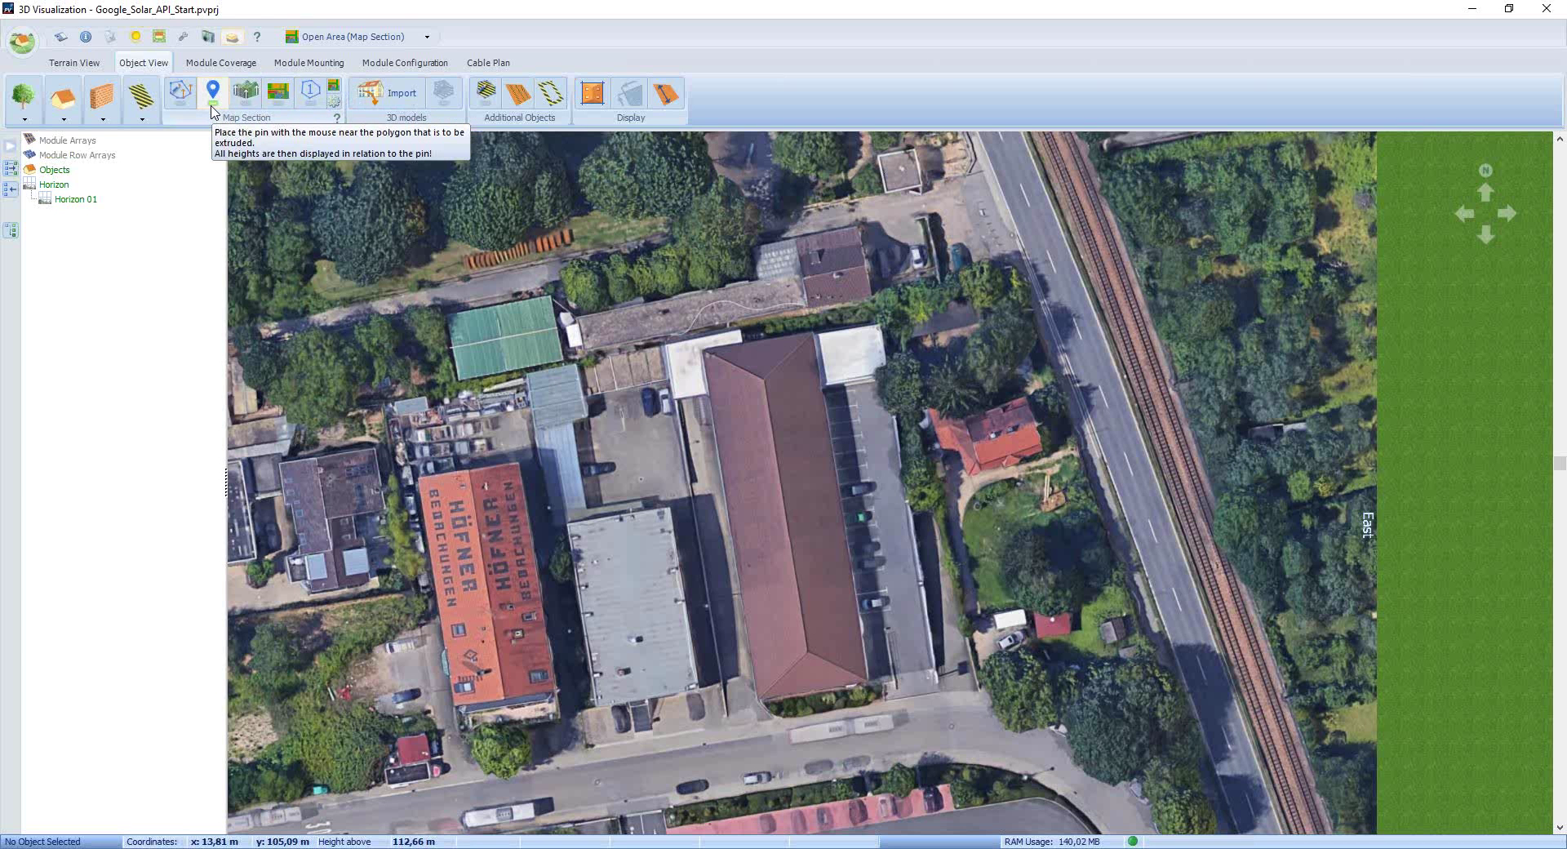
left_click(213, 110)
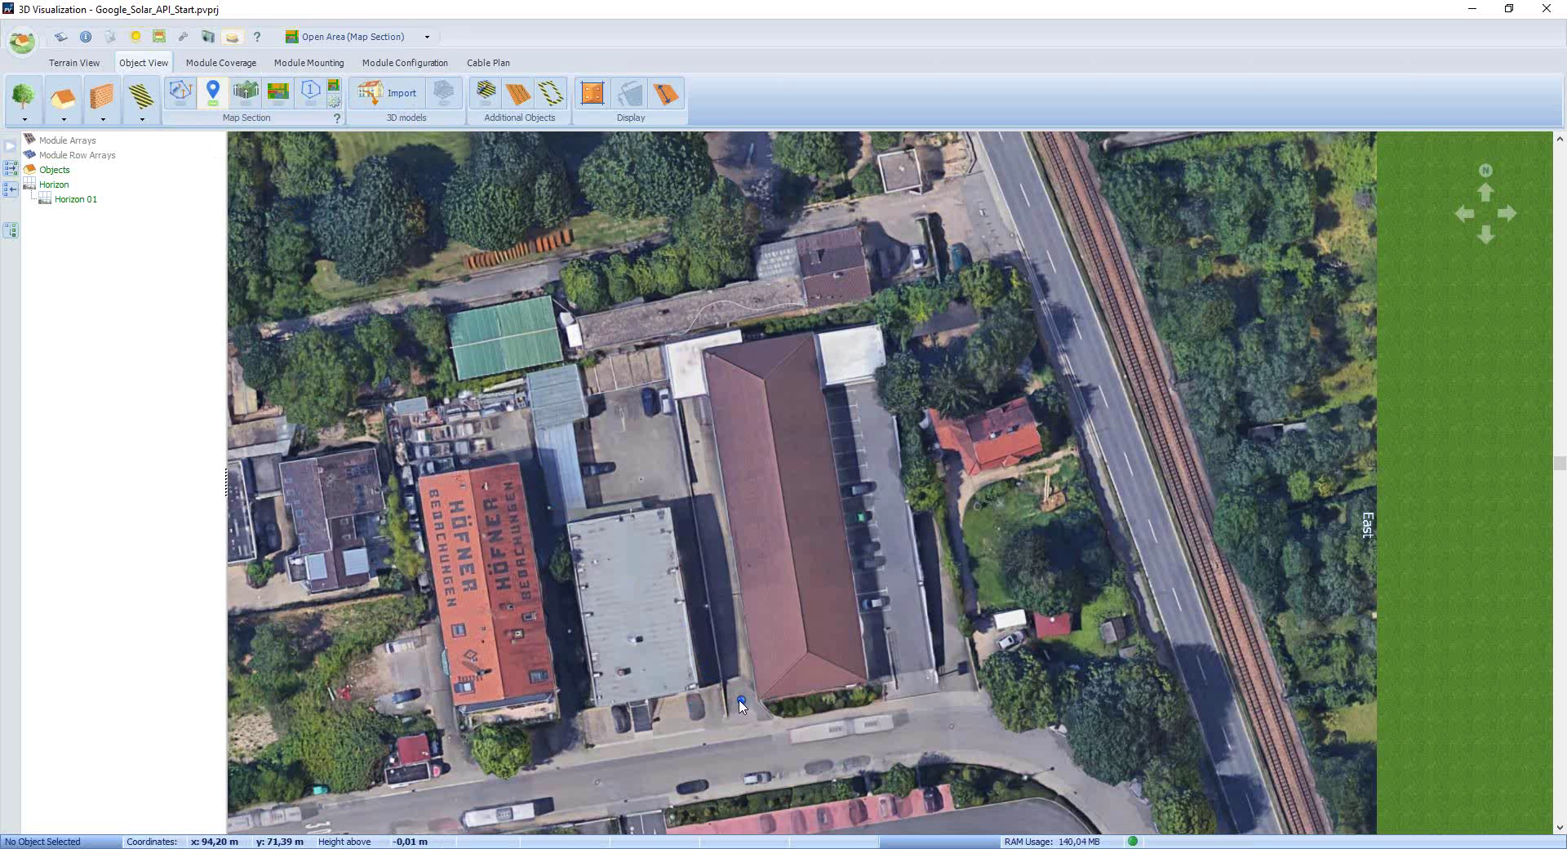
left_click(740, 699)
left_click(278, 93)
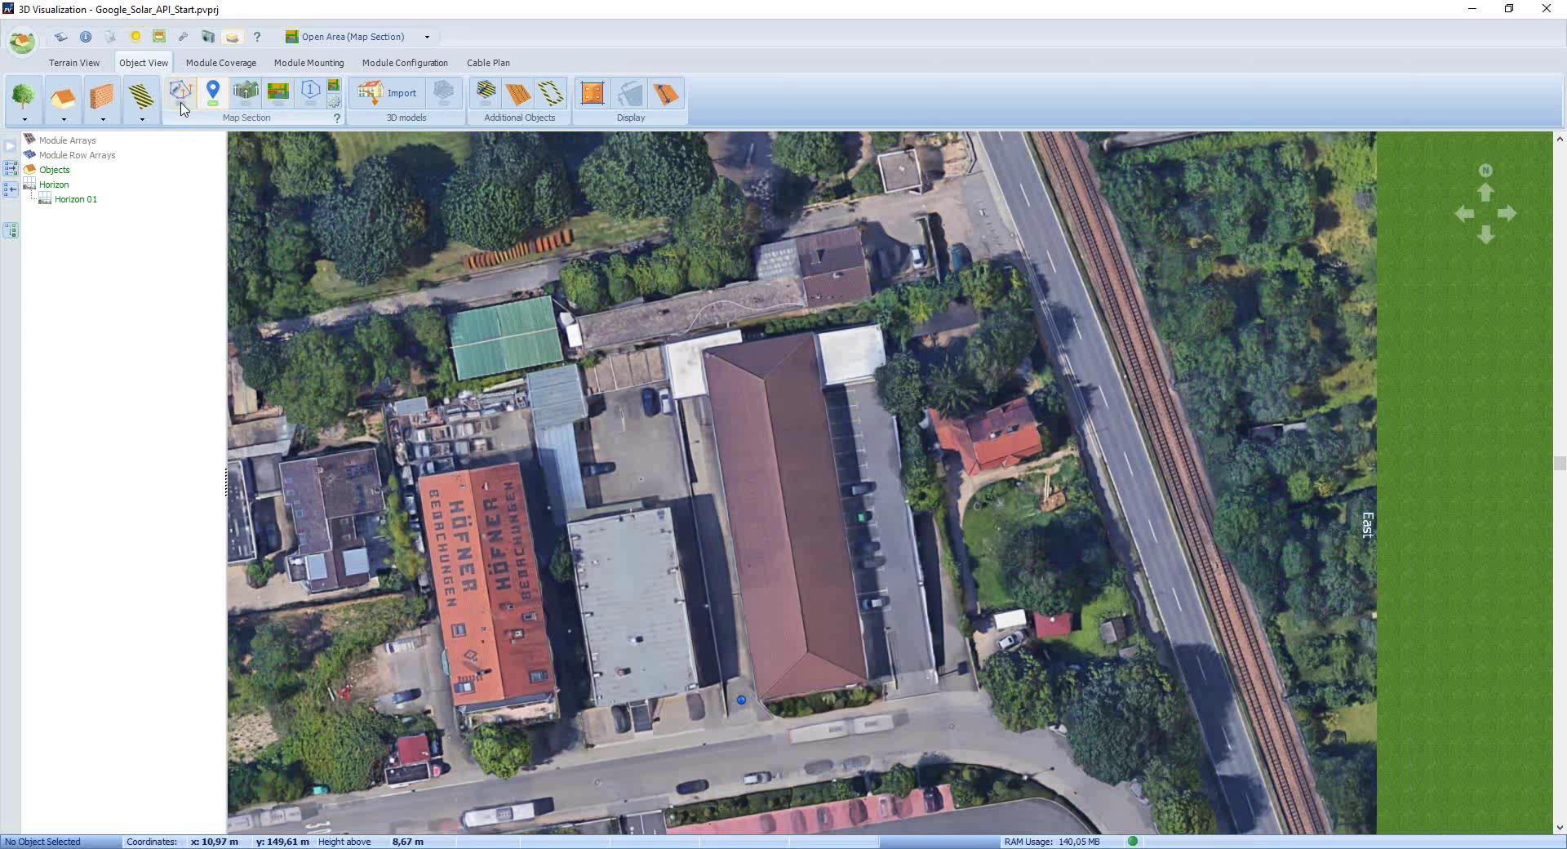
- Draw a four-cornered polygon along the brown roof's outline, about 57.6 m long and 17.8 m wide
left_click(182, 103)
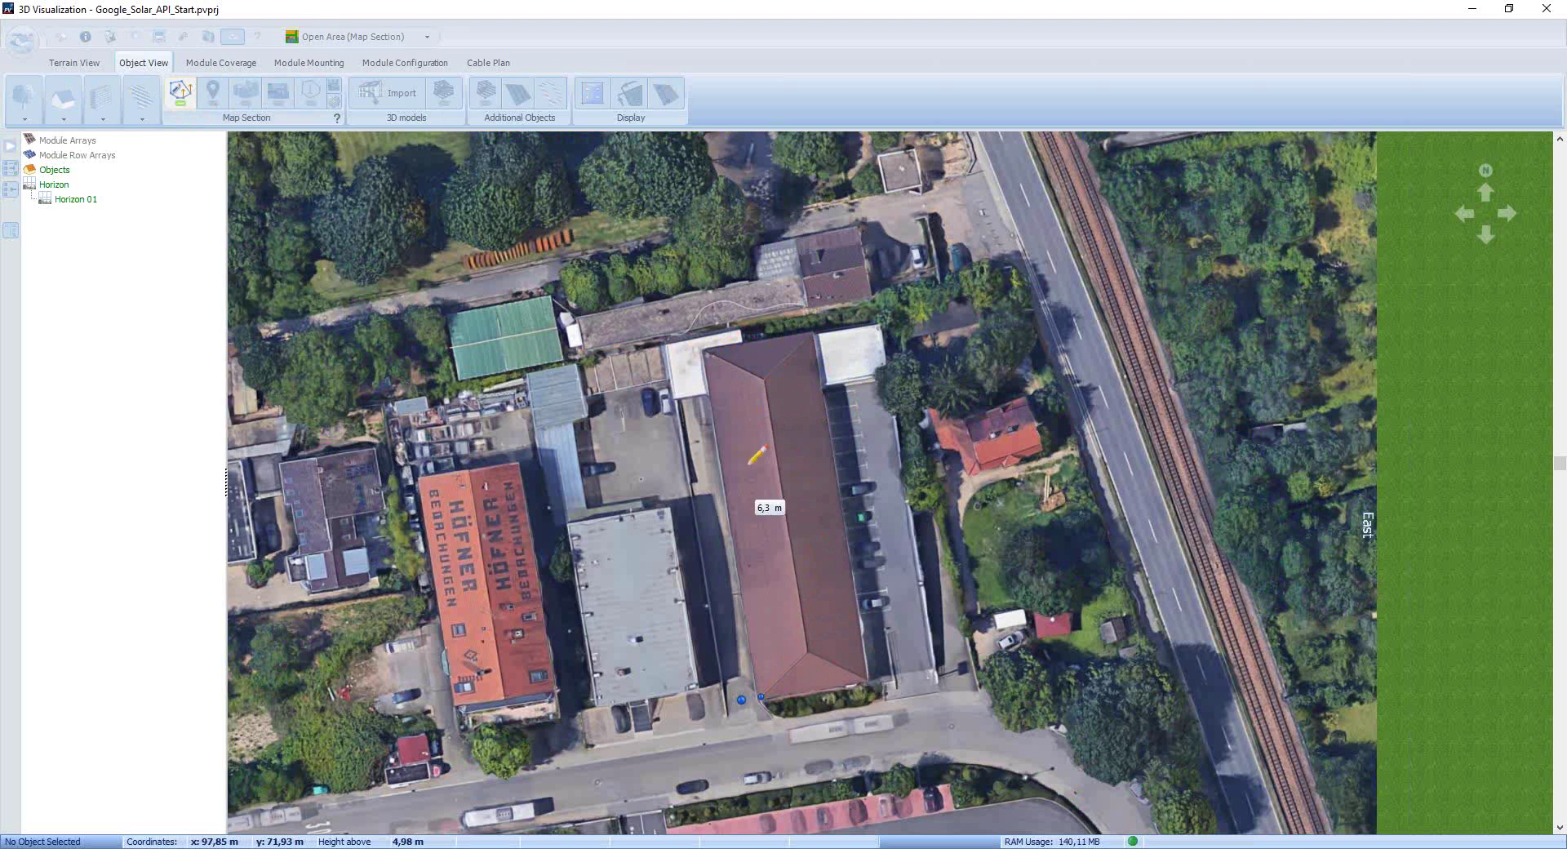
left_click(705, 352)
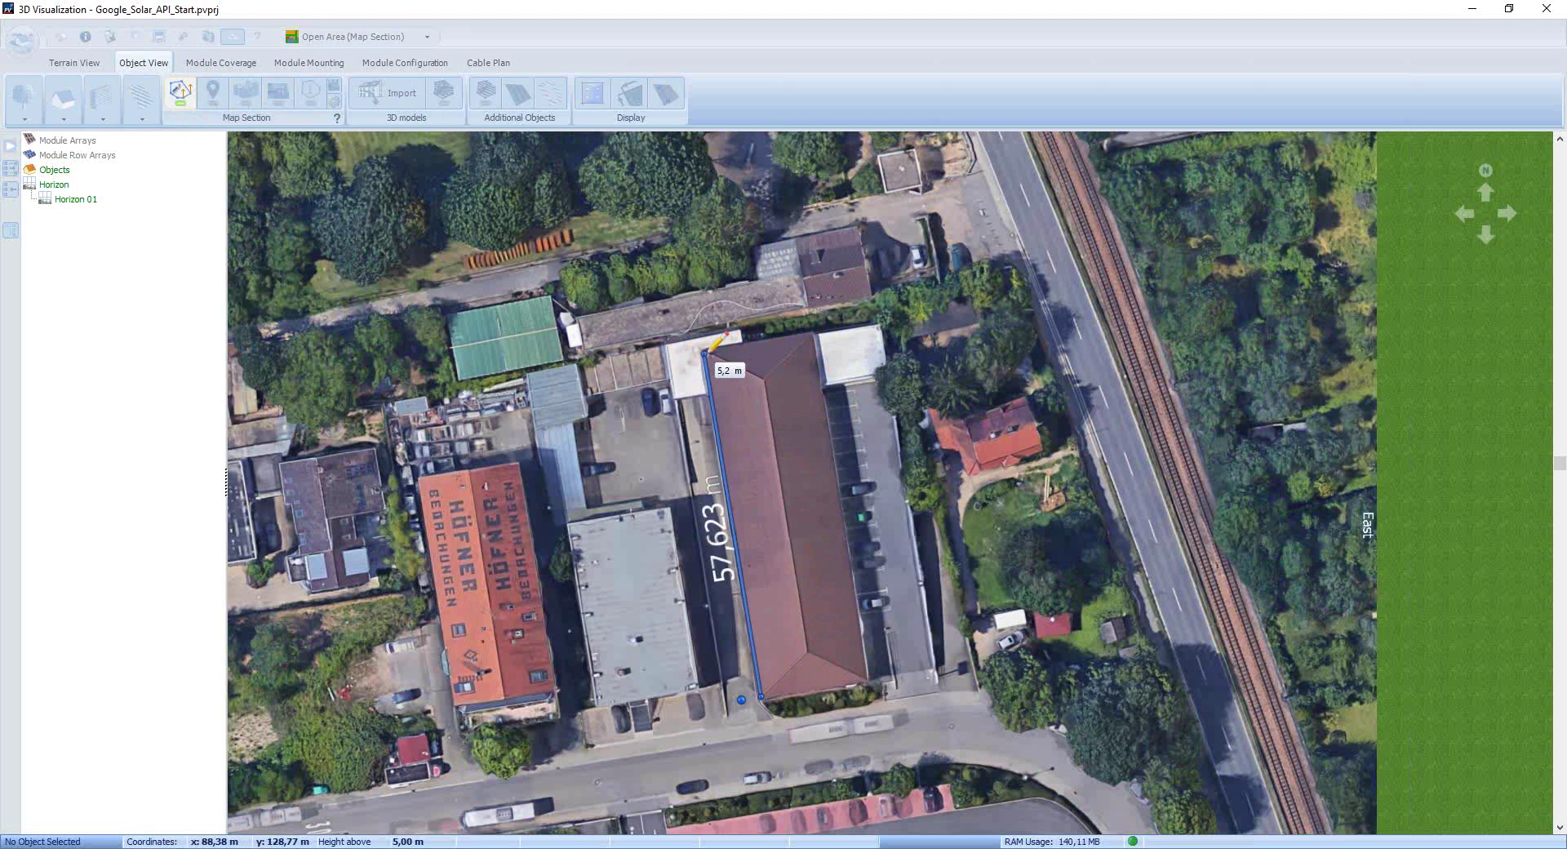
left_click(811, 334)
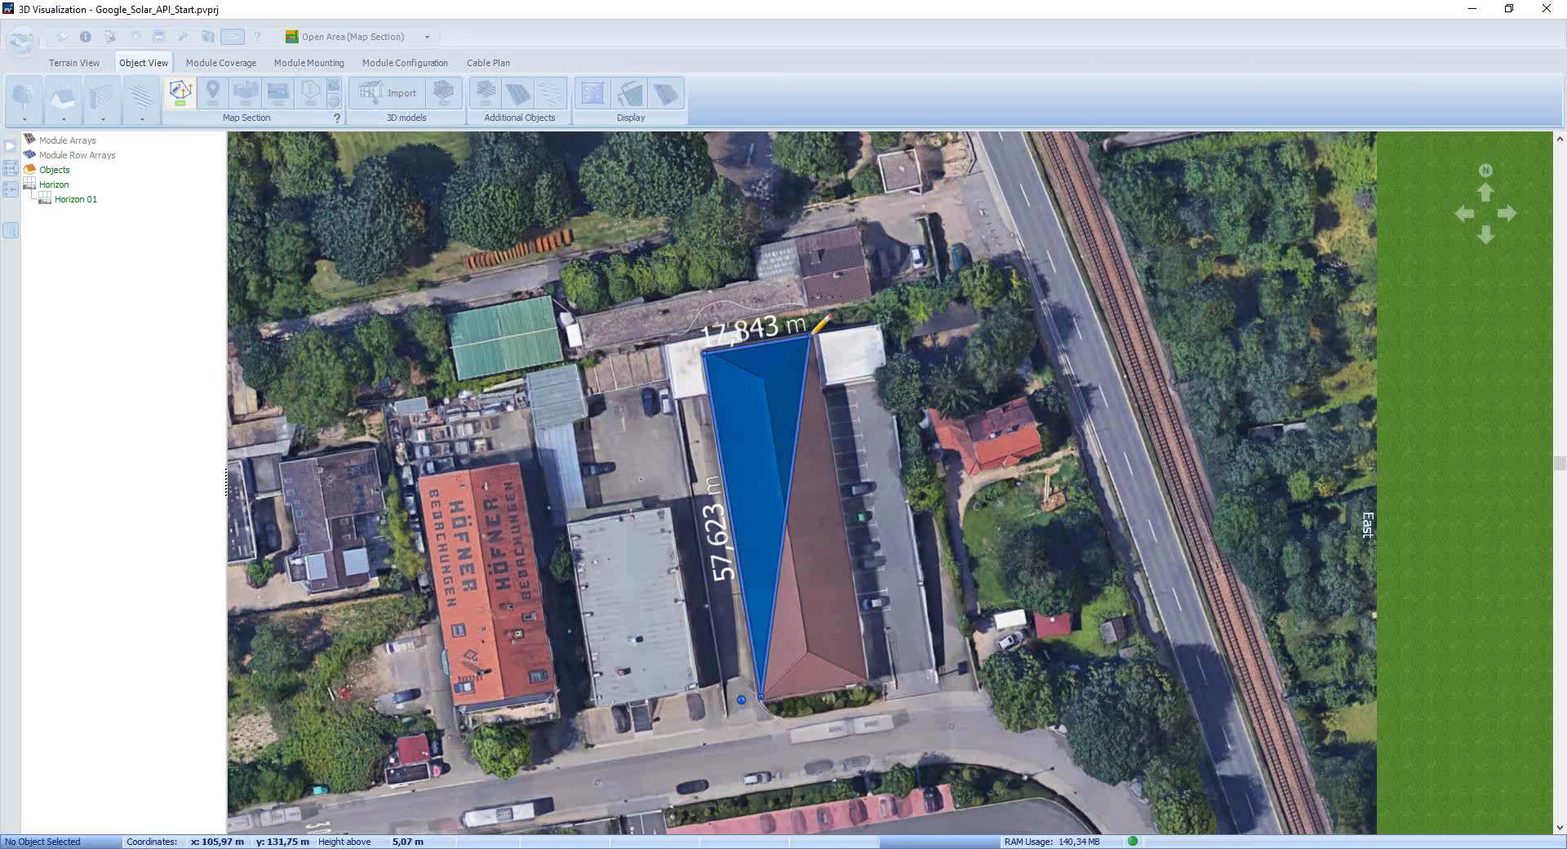
left_click(861, 683)
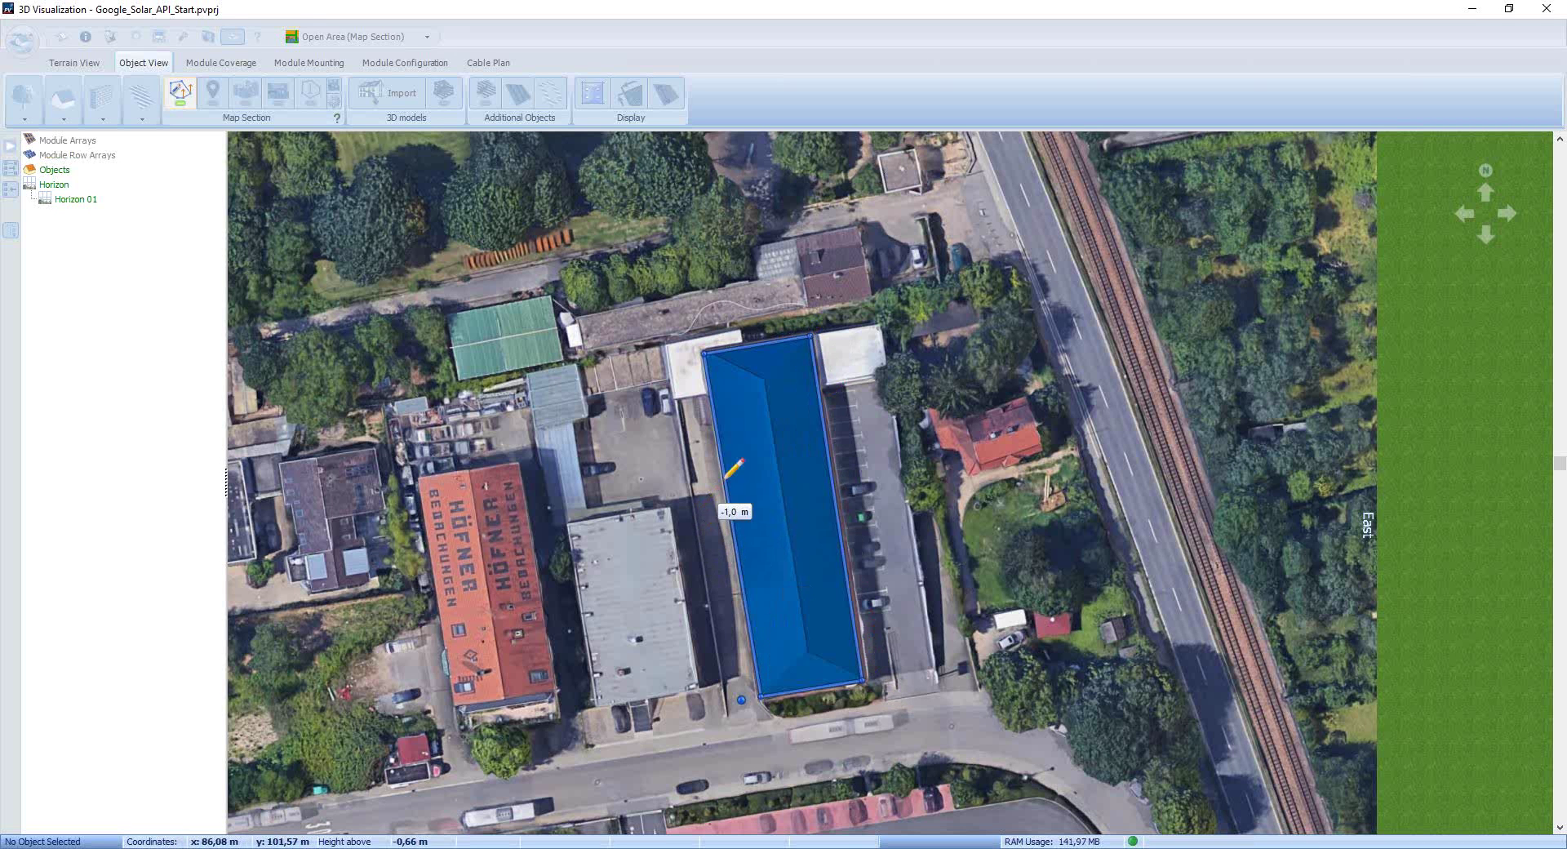
- Draw the roof's ridge line inside the polygon, about 45.8 m long, and finish the polygon drawing
left_click(764, 379)
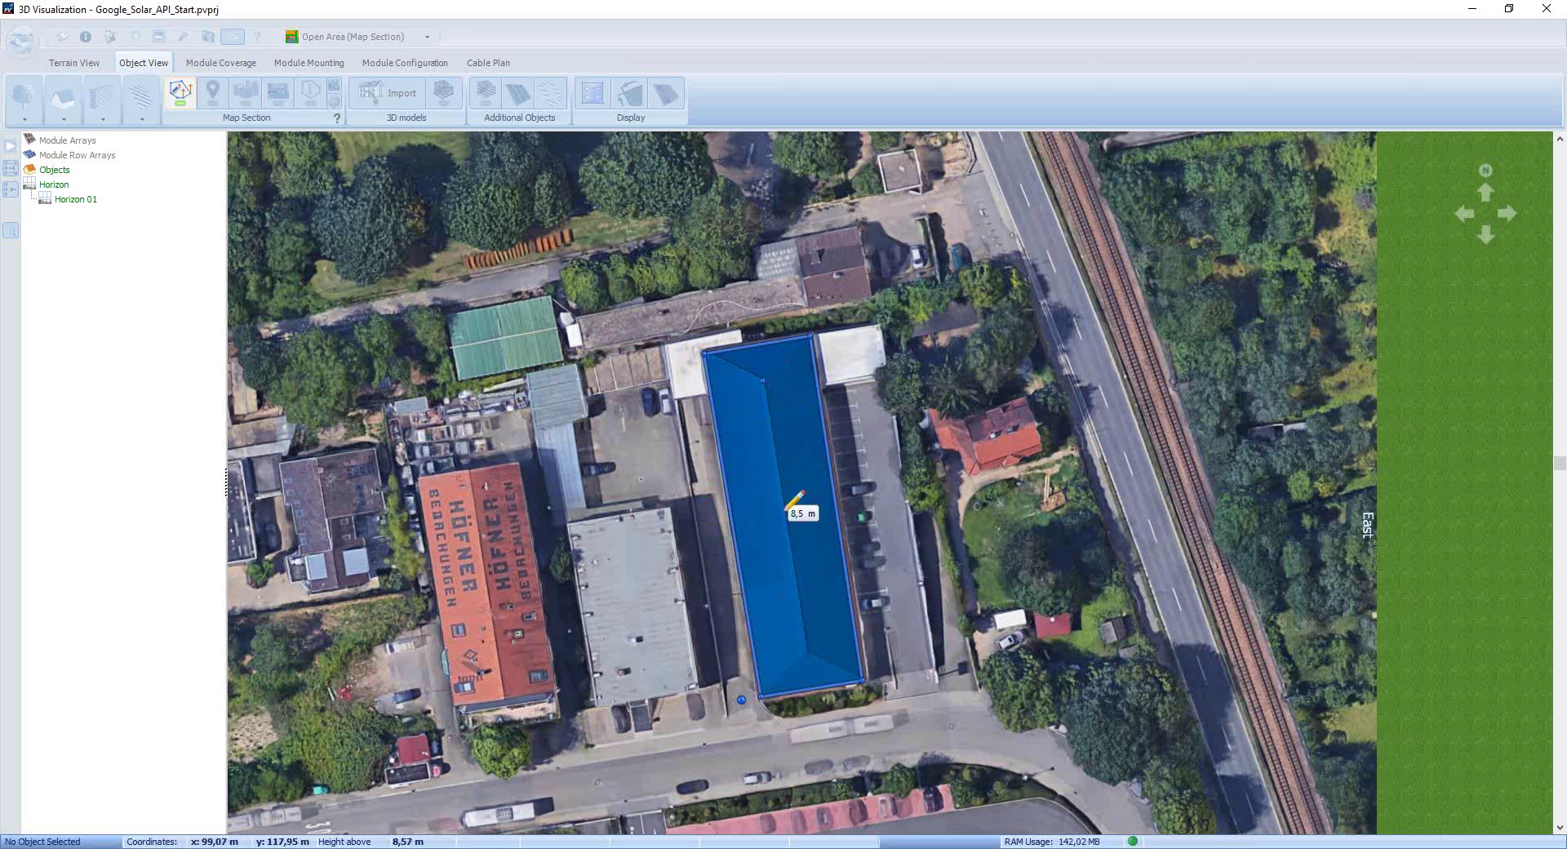
left_click(807, 652)
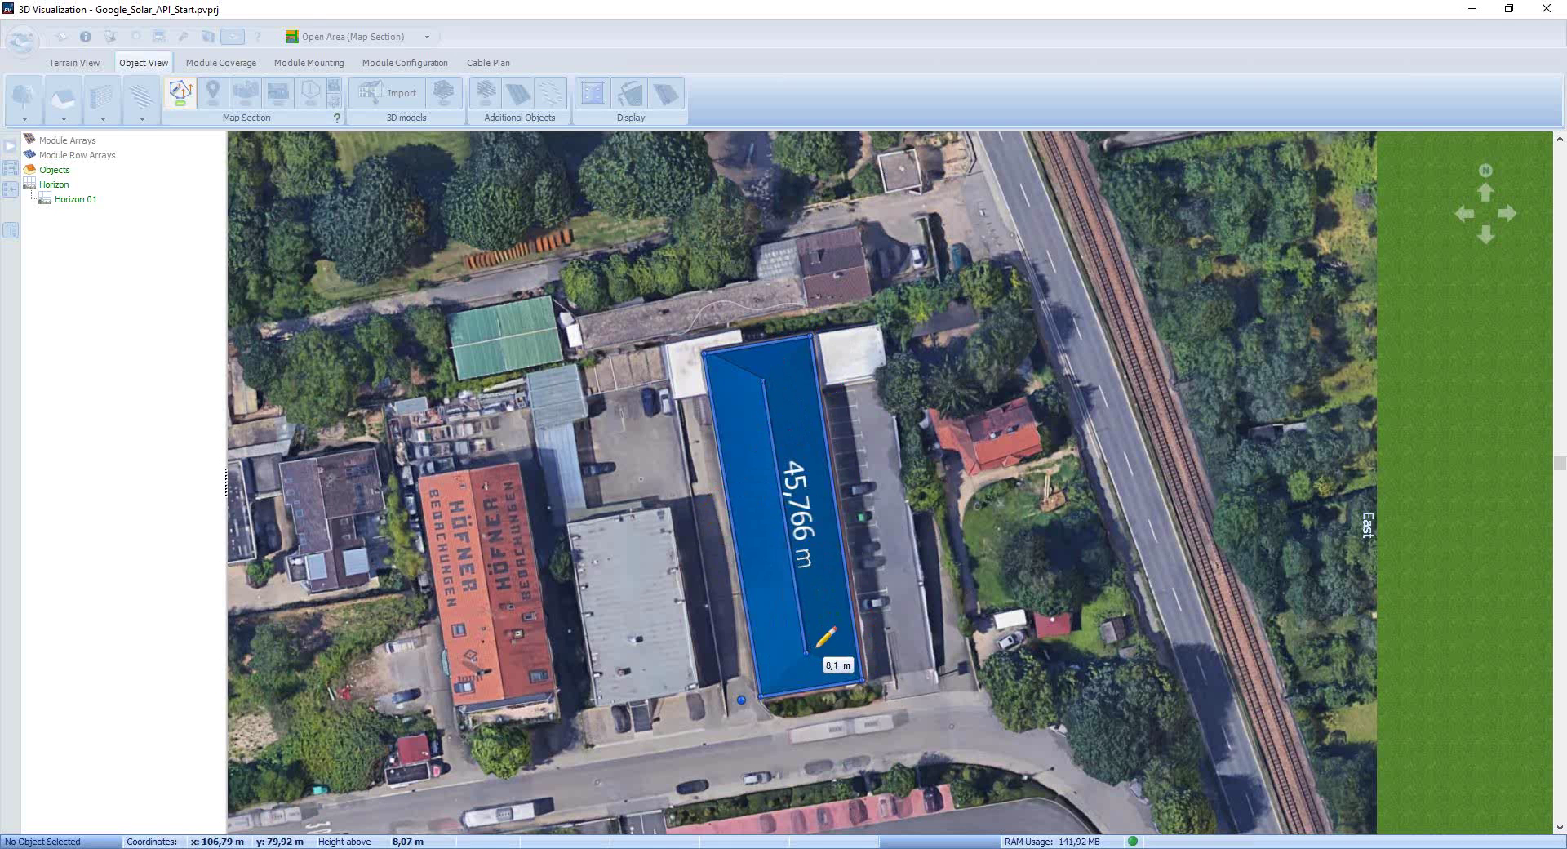
right_click(815, 648)
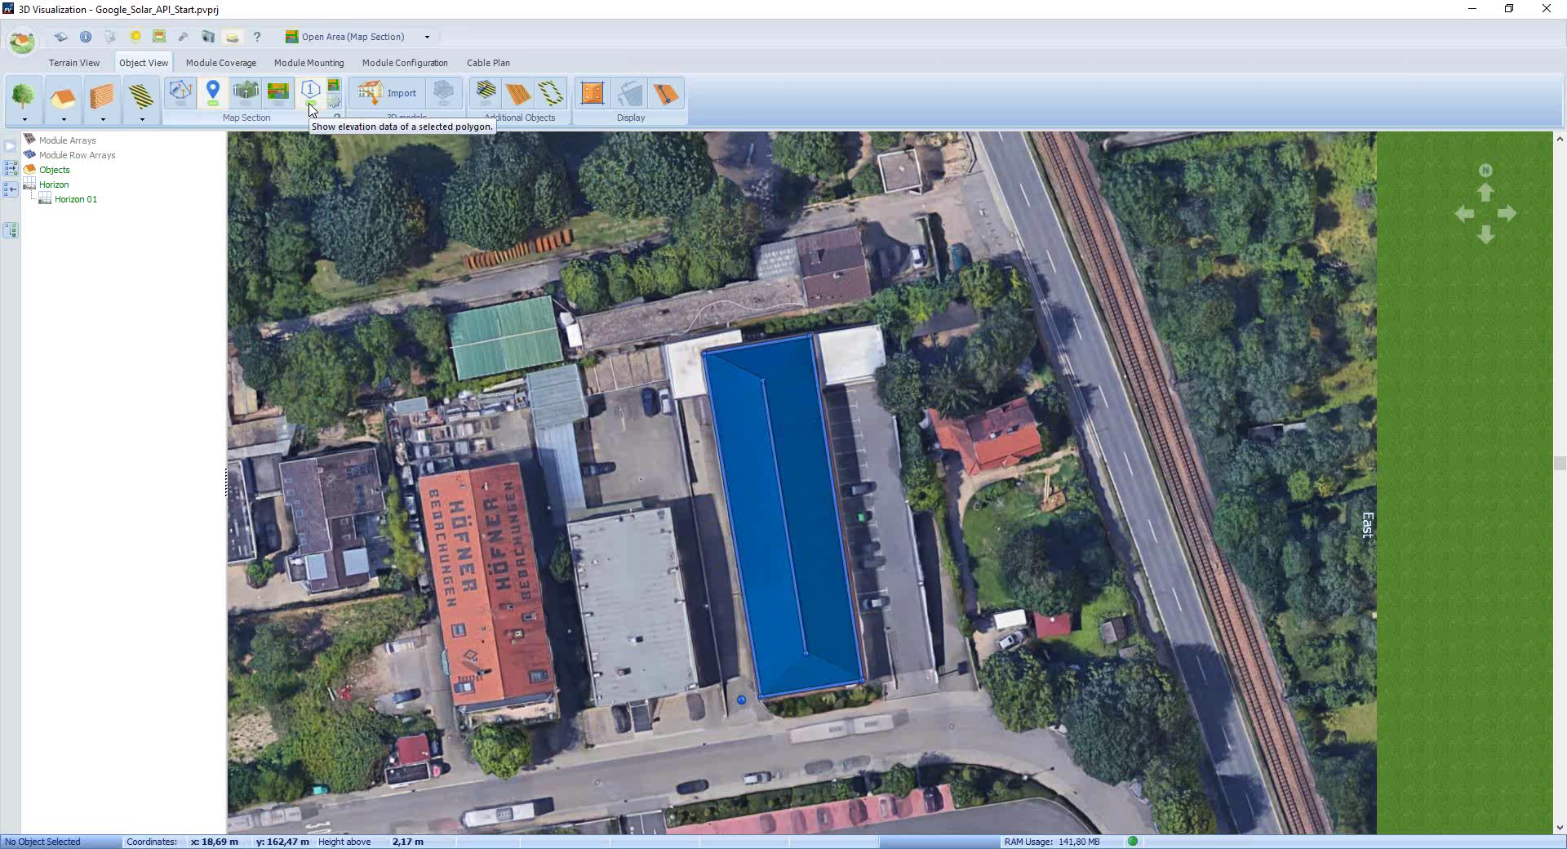
- Show the elevation data along the ridge line of the brown roof's polygon
left_click(310, 93)
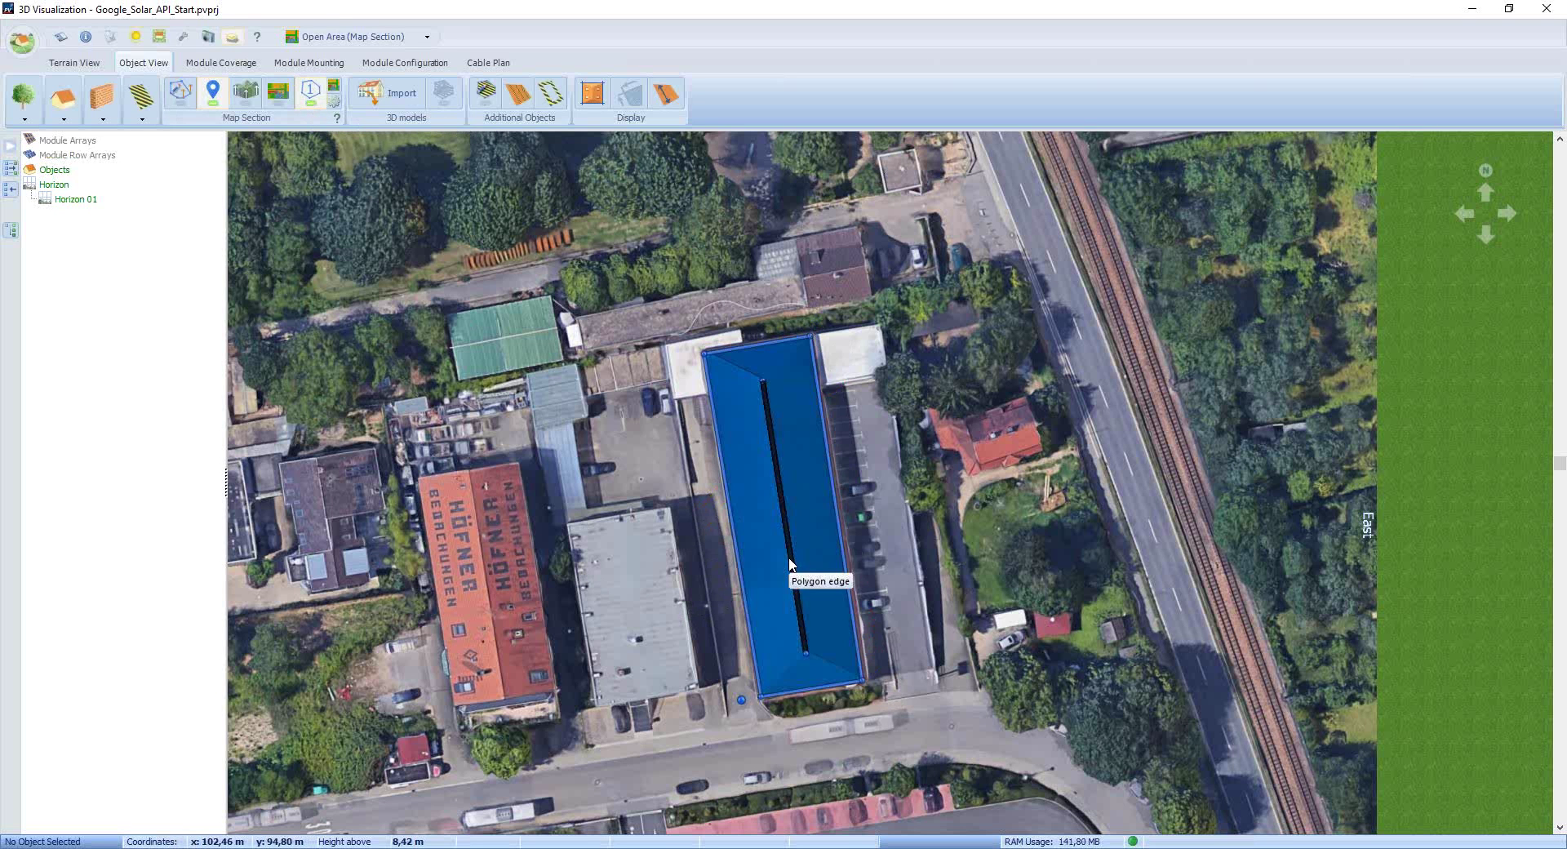
left_click(787, 620)
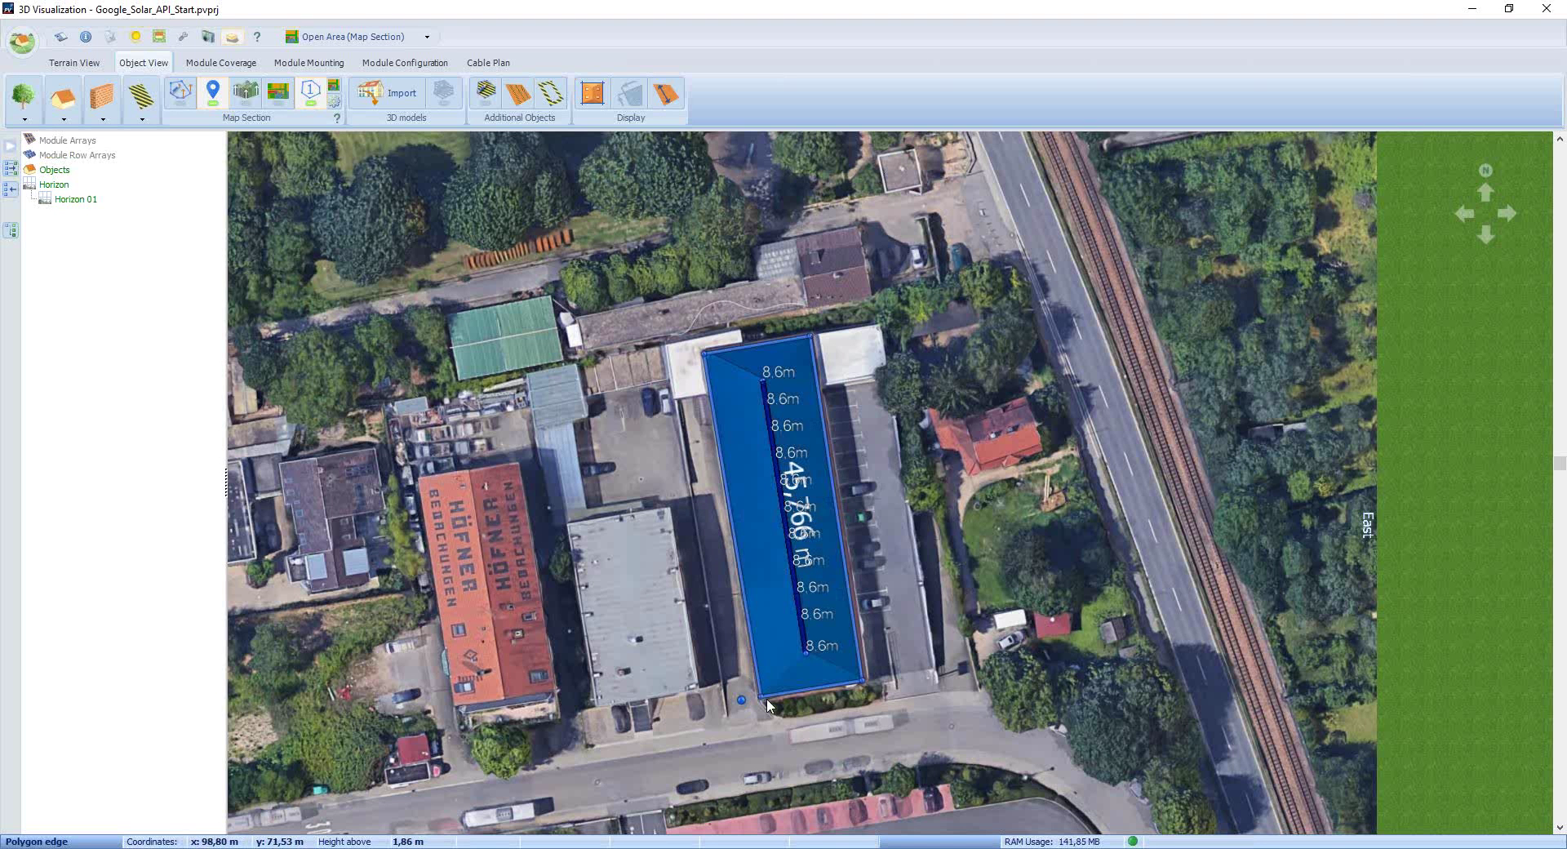
- Show the elevation data along the brown roof outline and make the polygon perpendicular to its longest segment
left_click(745, 576)
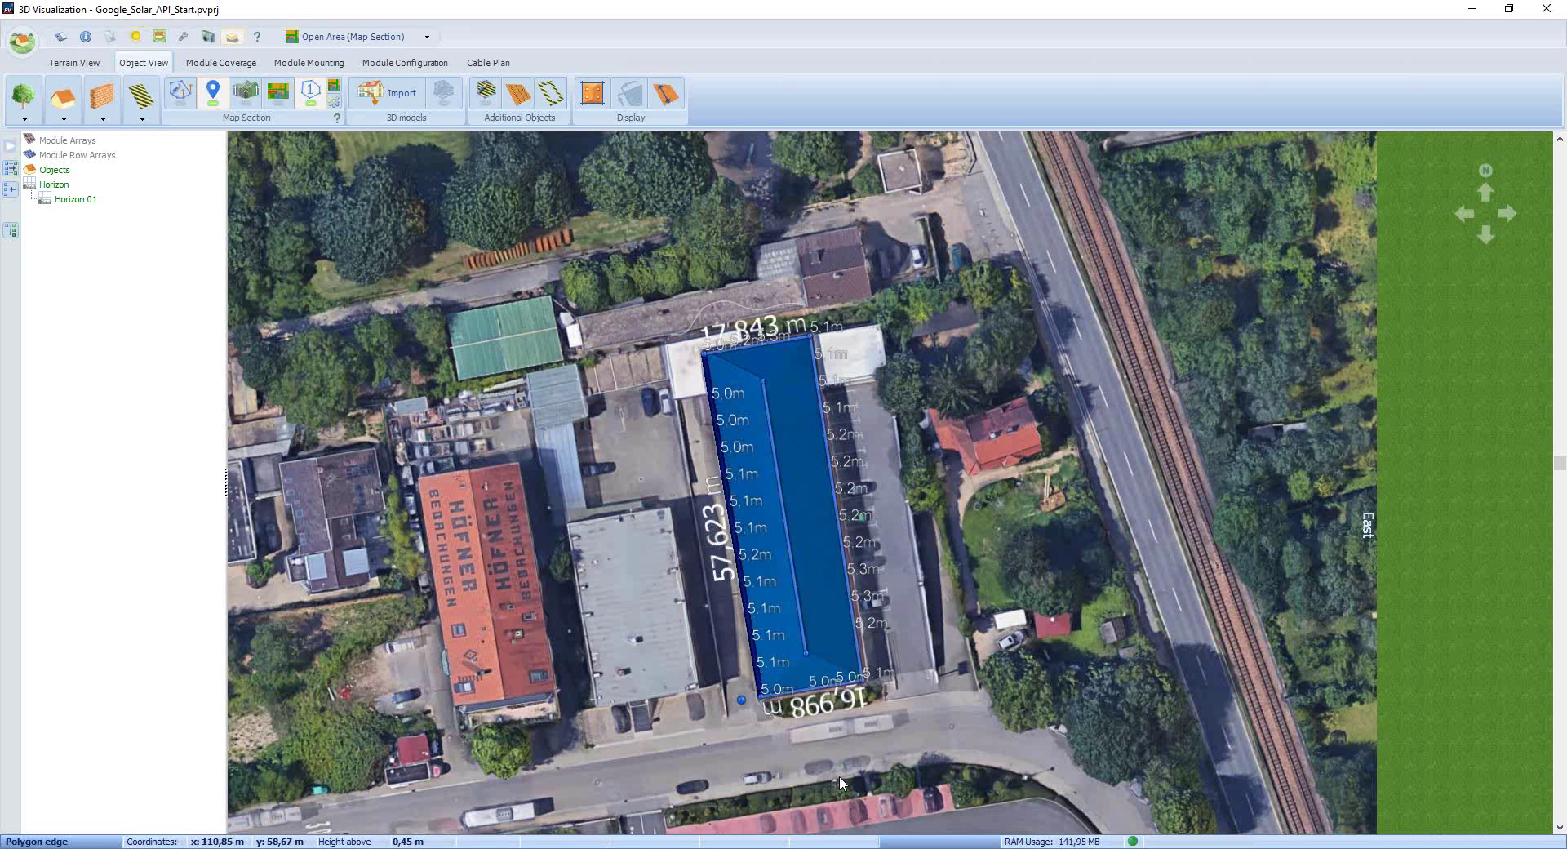
right_click(810, 521)
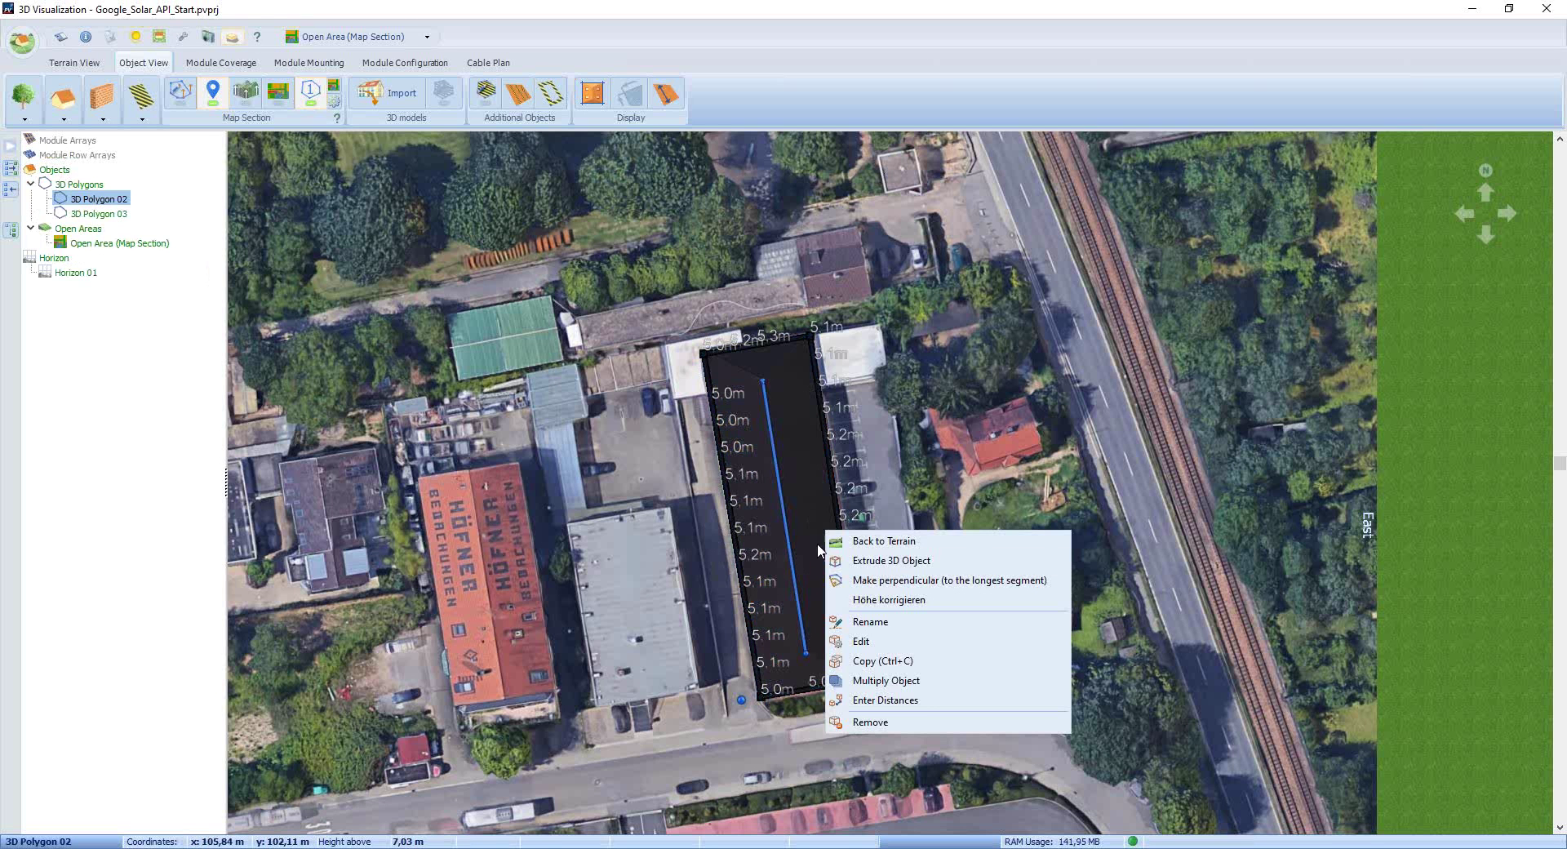
left_click(901, 581)
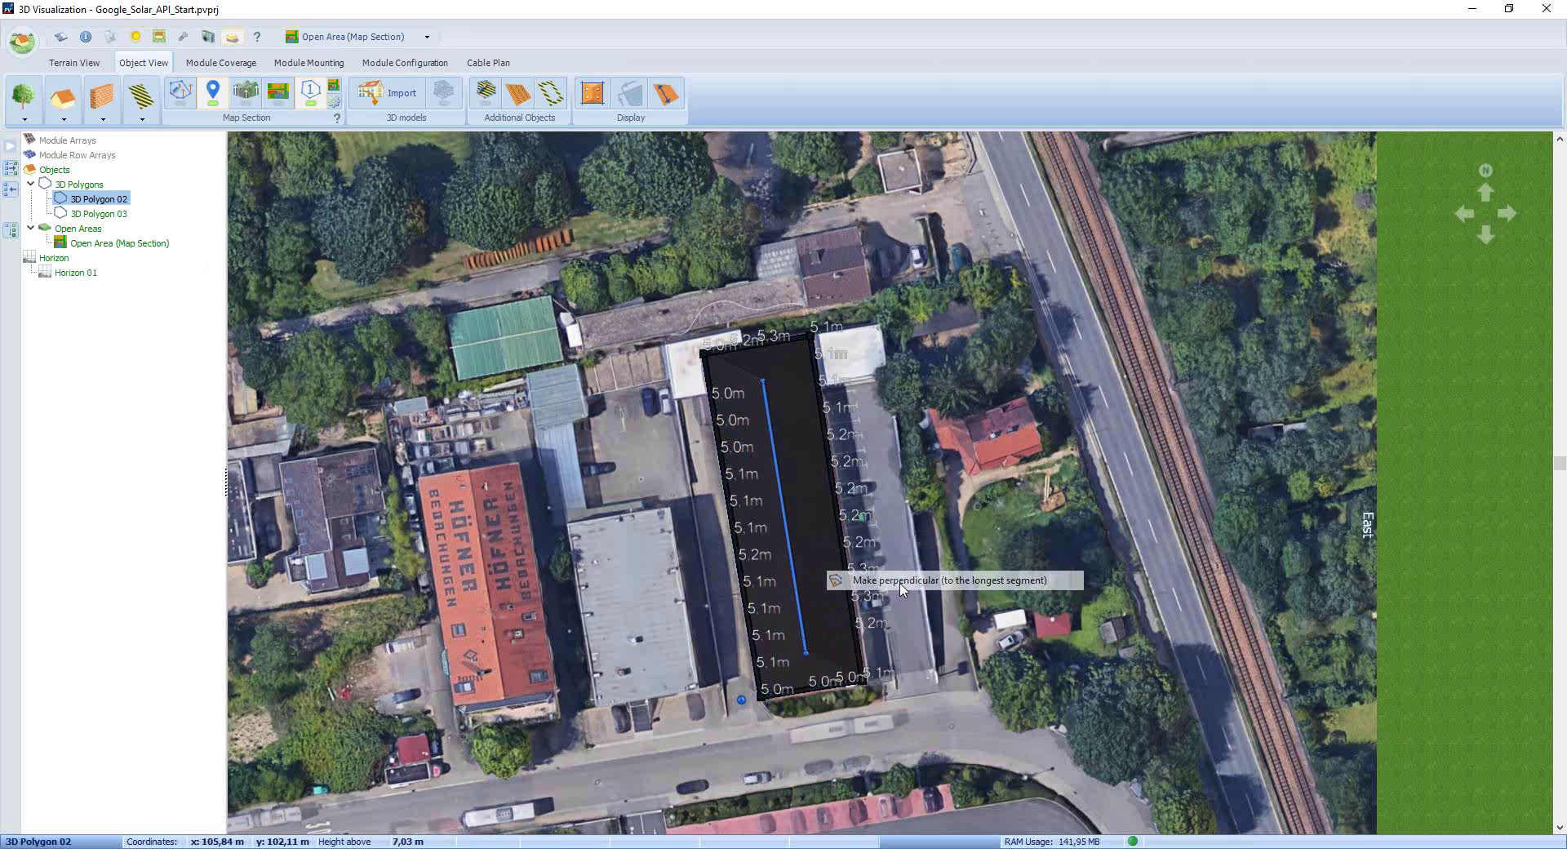
- Extrude the roof polygon into a building with hipped roof, using the eaves height and roof pitch calculated from height data
right_click(811, 533)
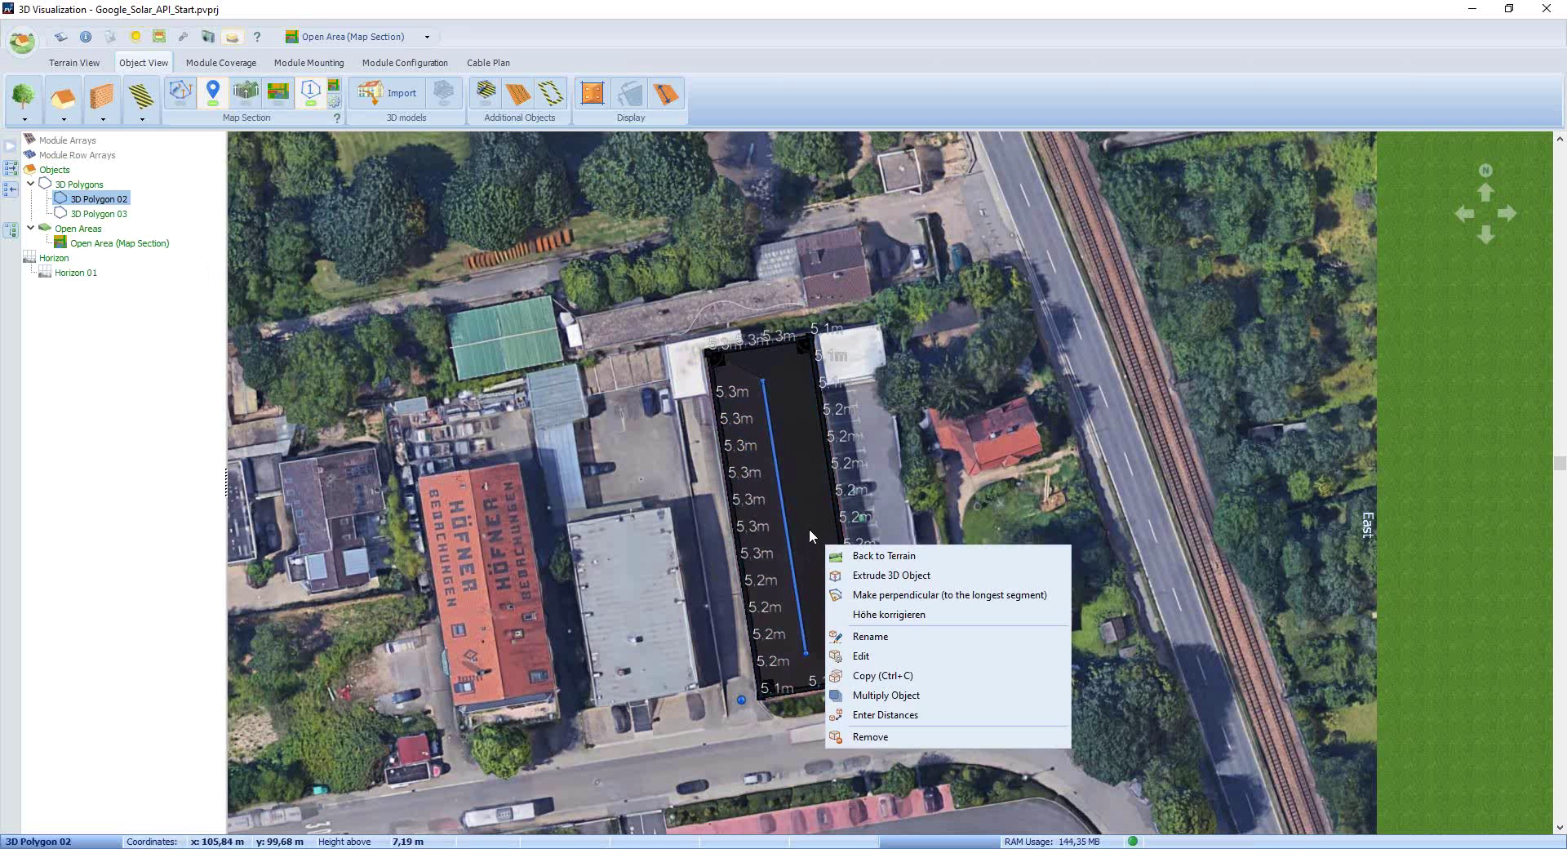
left_click(878, 581)
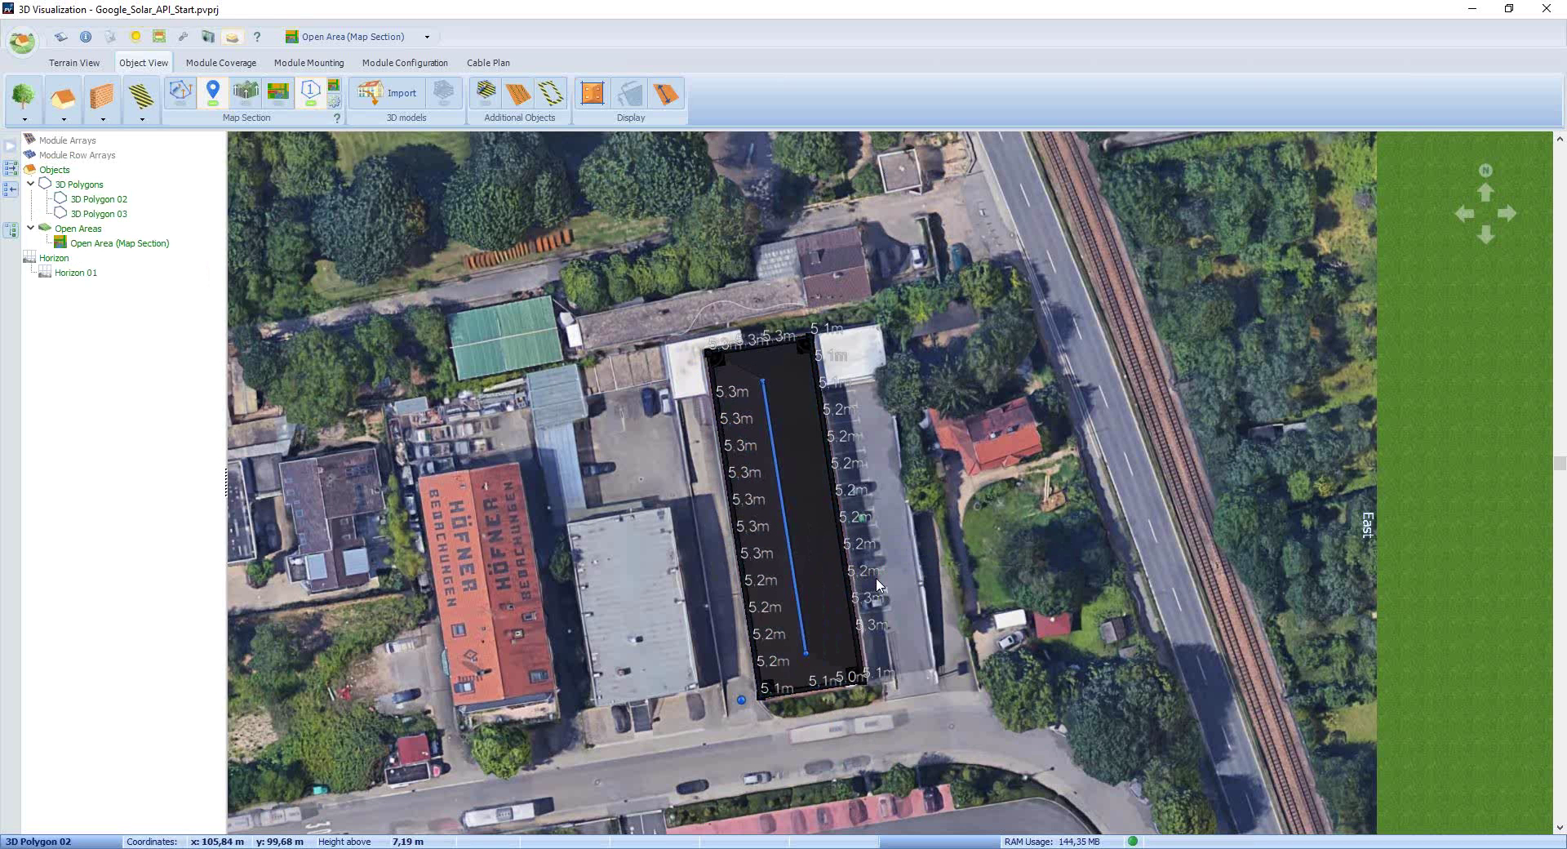
left_click(877, 584)
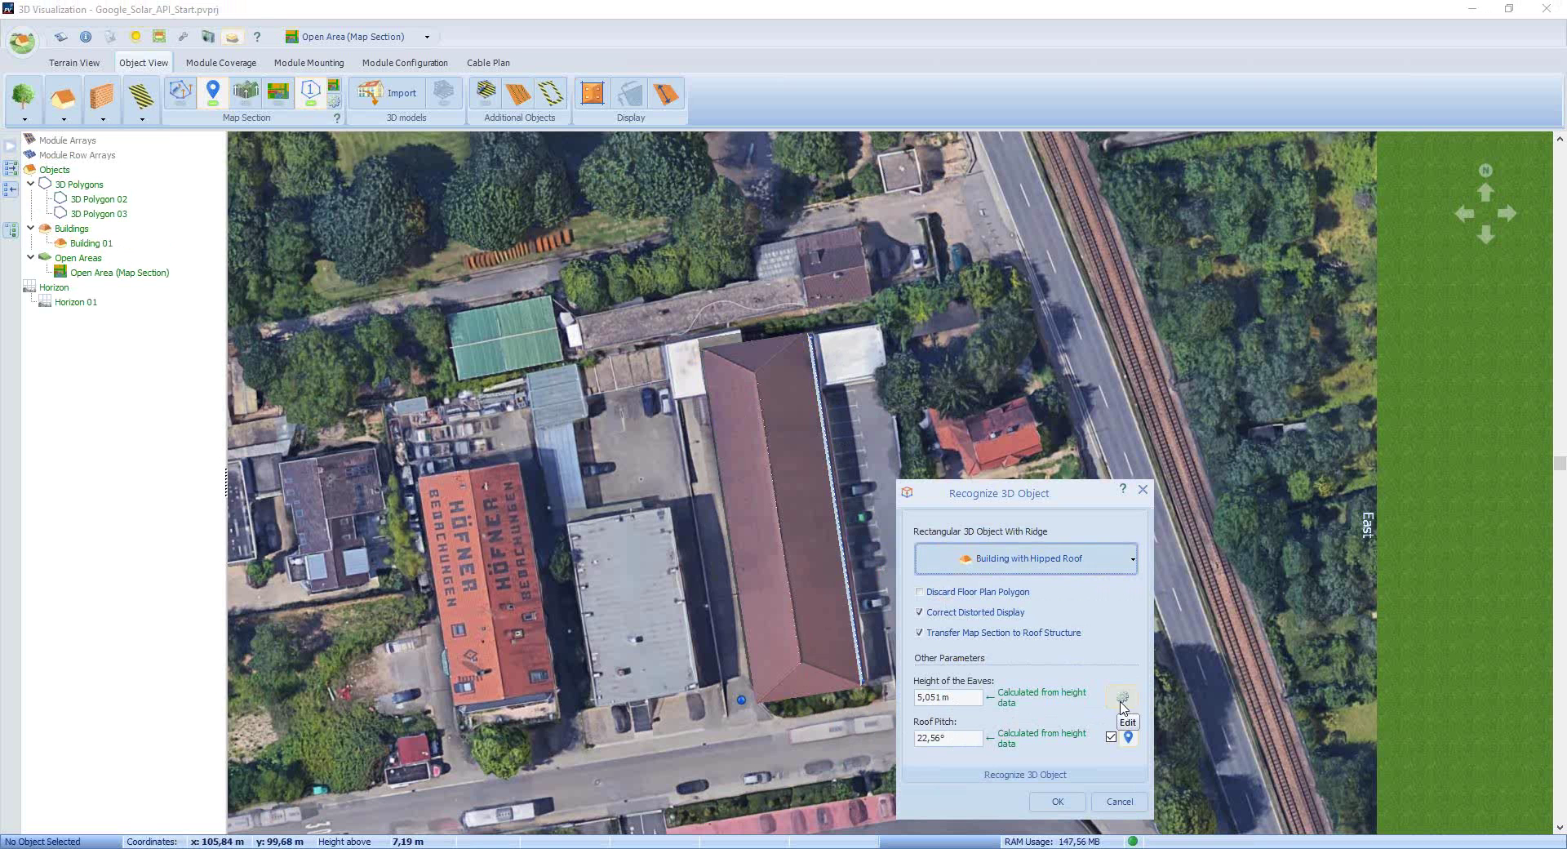
left_click(1054, 803)
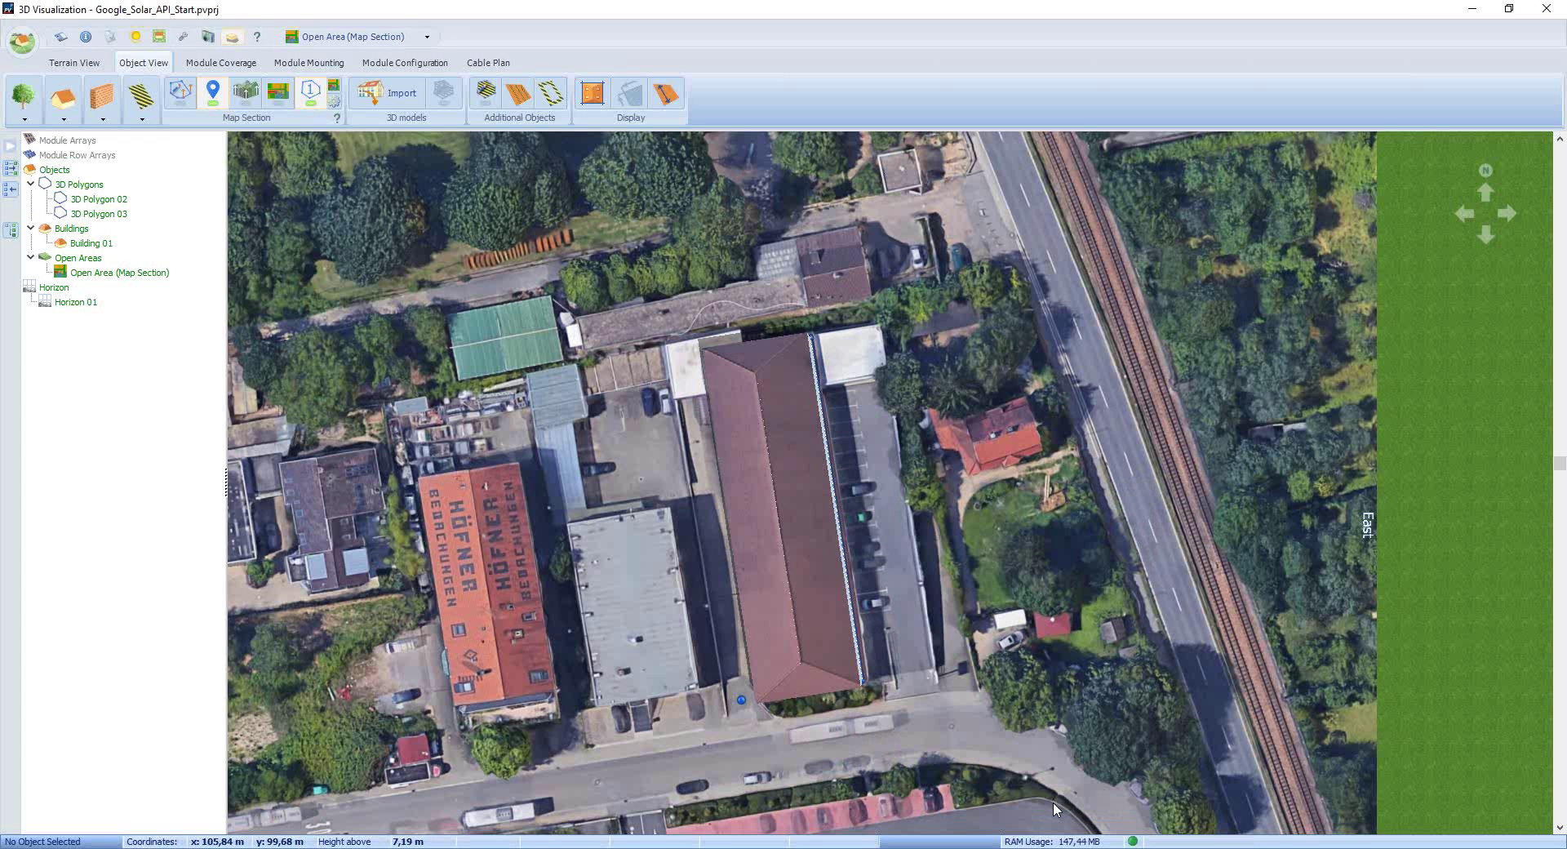
- Create the 3D terrain model from the map section's height data and view the scene from the south
left_click(247, 107)
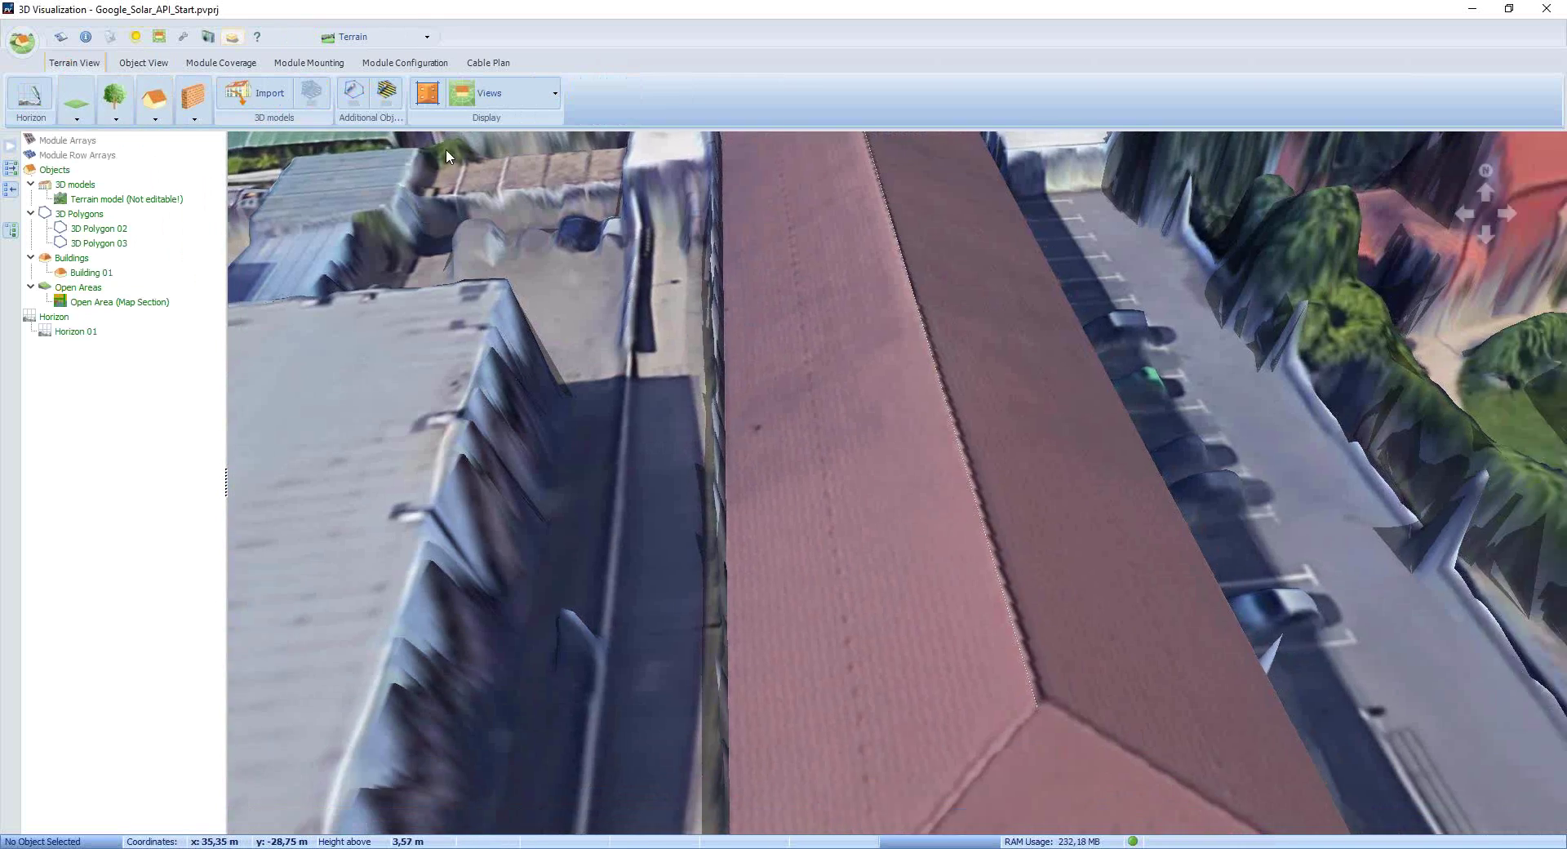
left_click(485, 96)
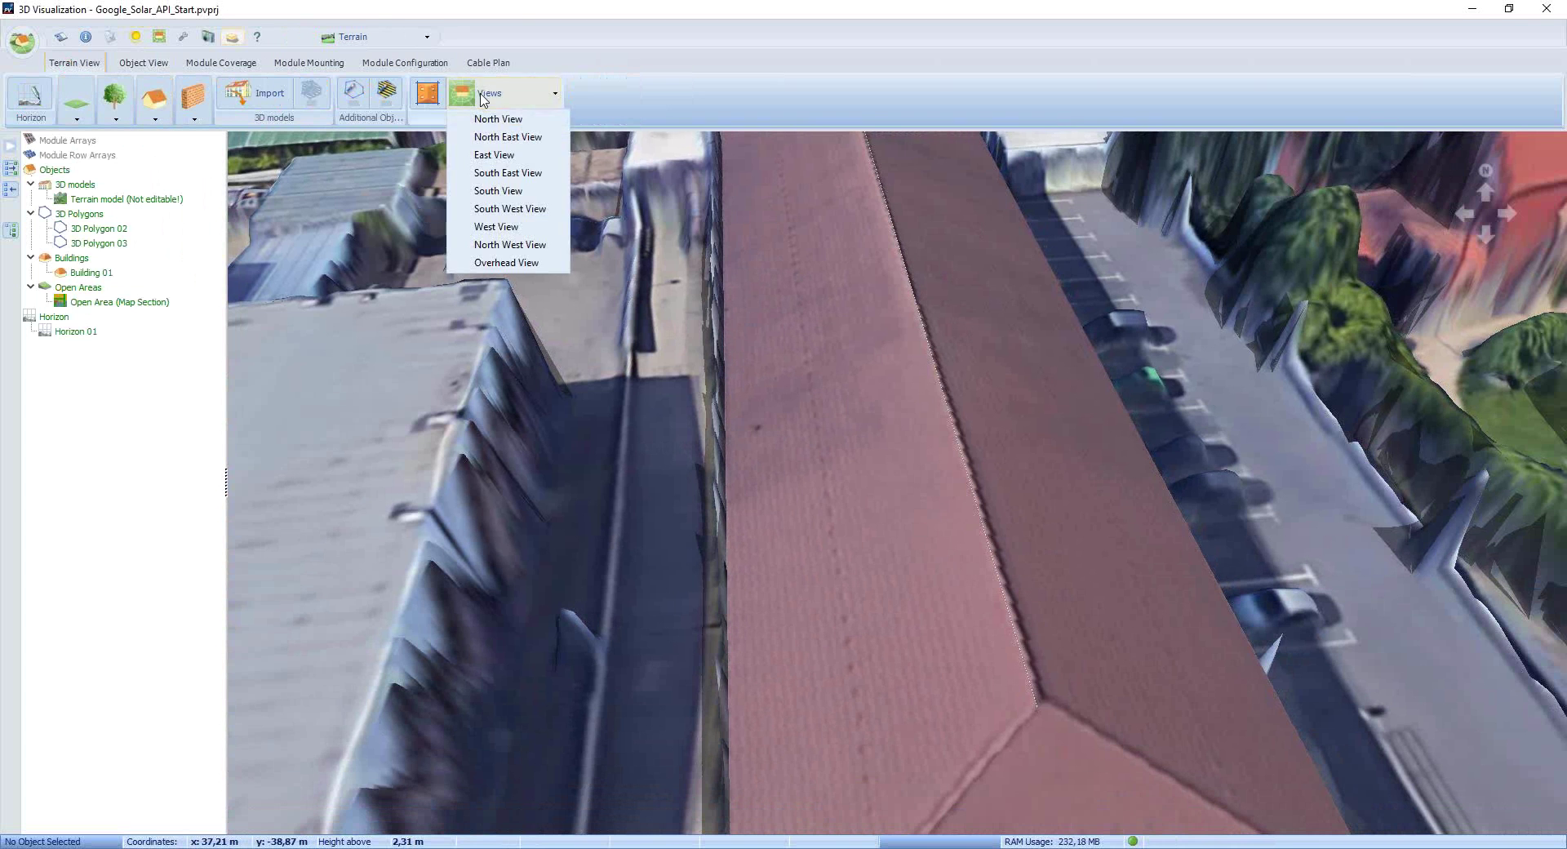
left_click(495, 193)
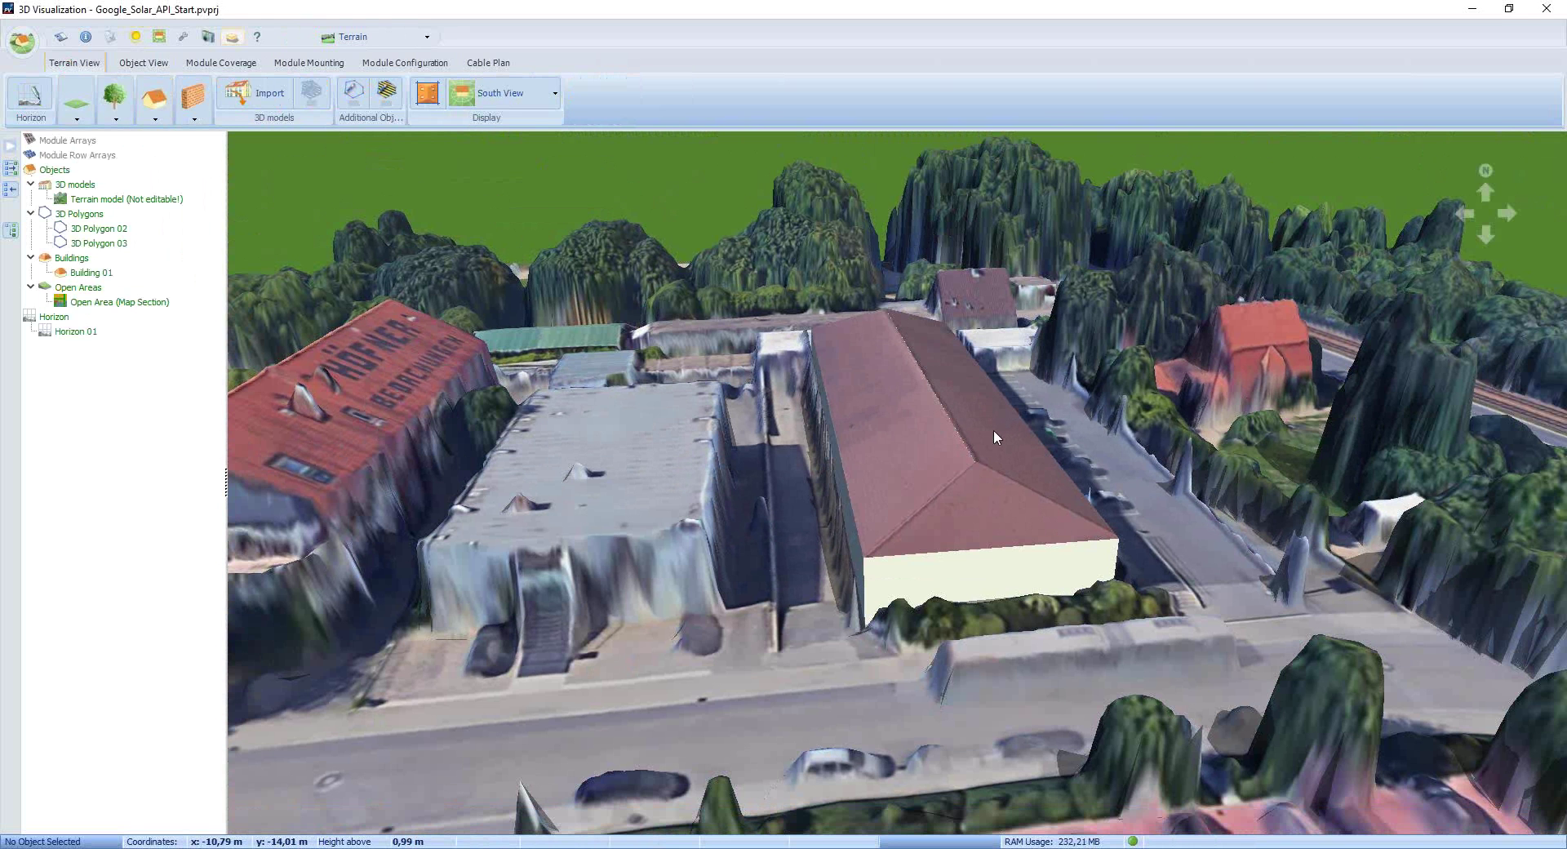
- Activate Building 01 and set the edge distances of its east roof area to 0,8 m on all sides
left_click(87, 272)
left_click(87, 273)
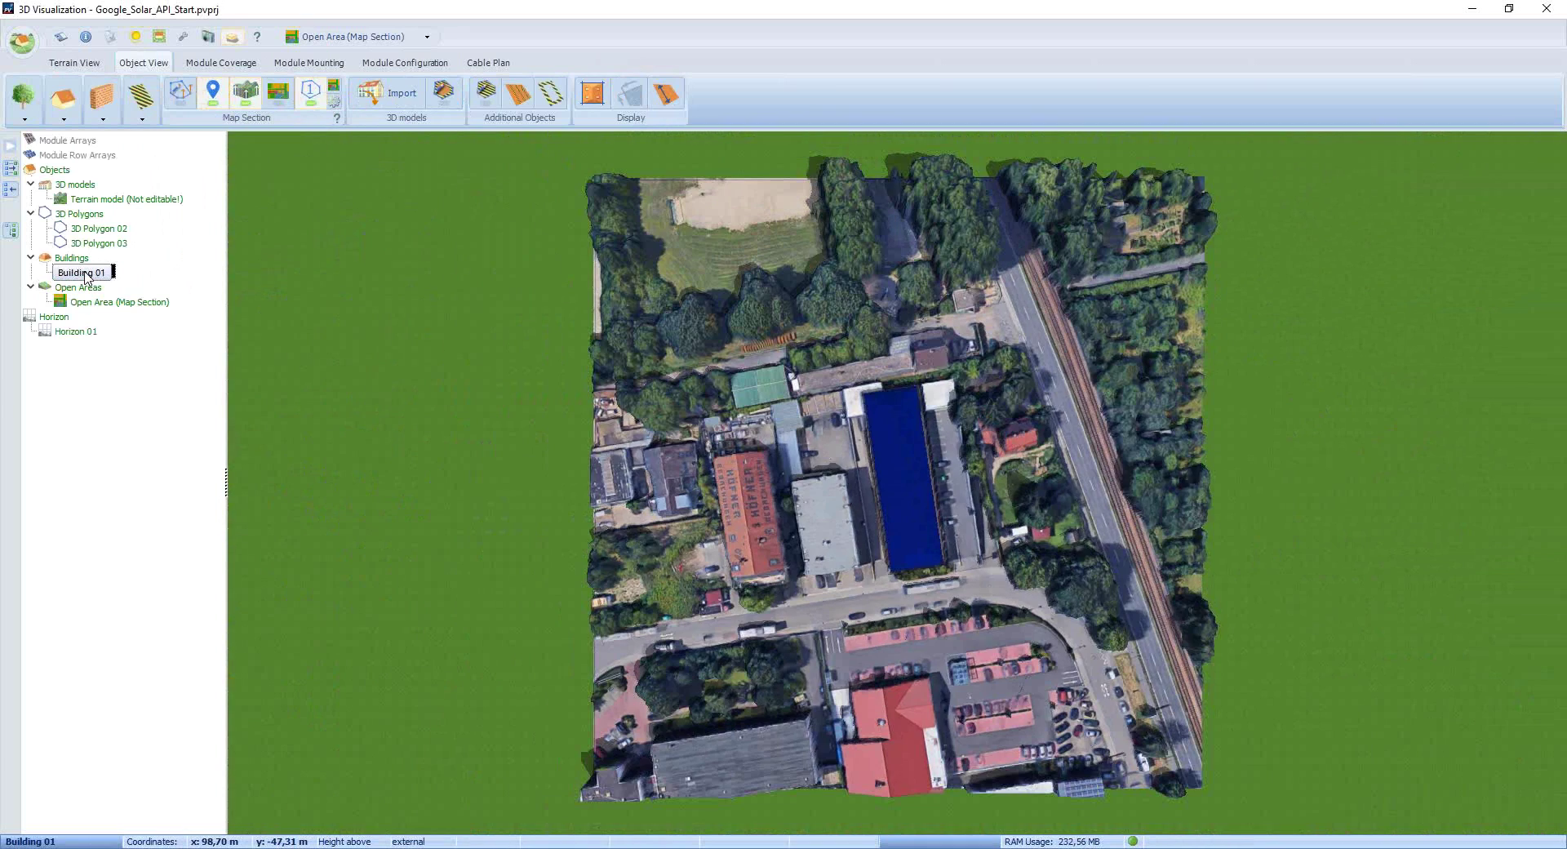
right_click(88, 271)
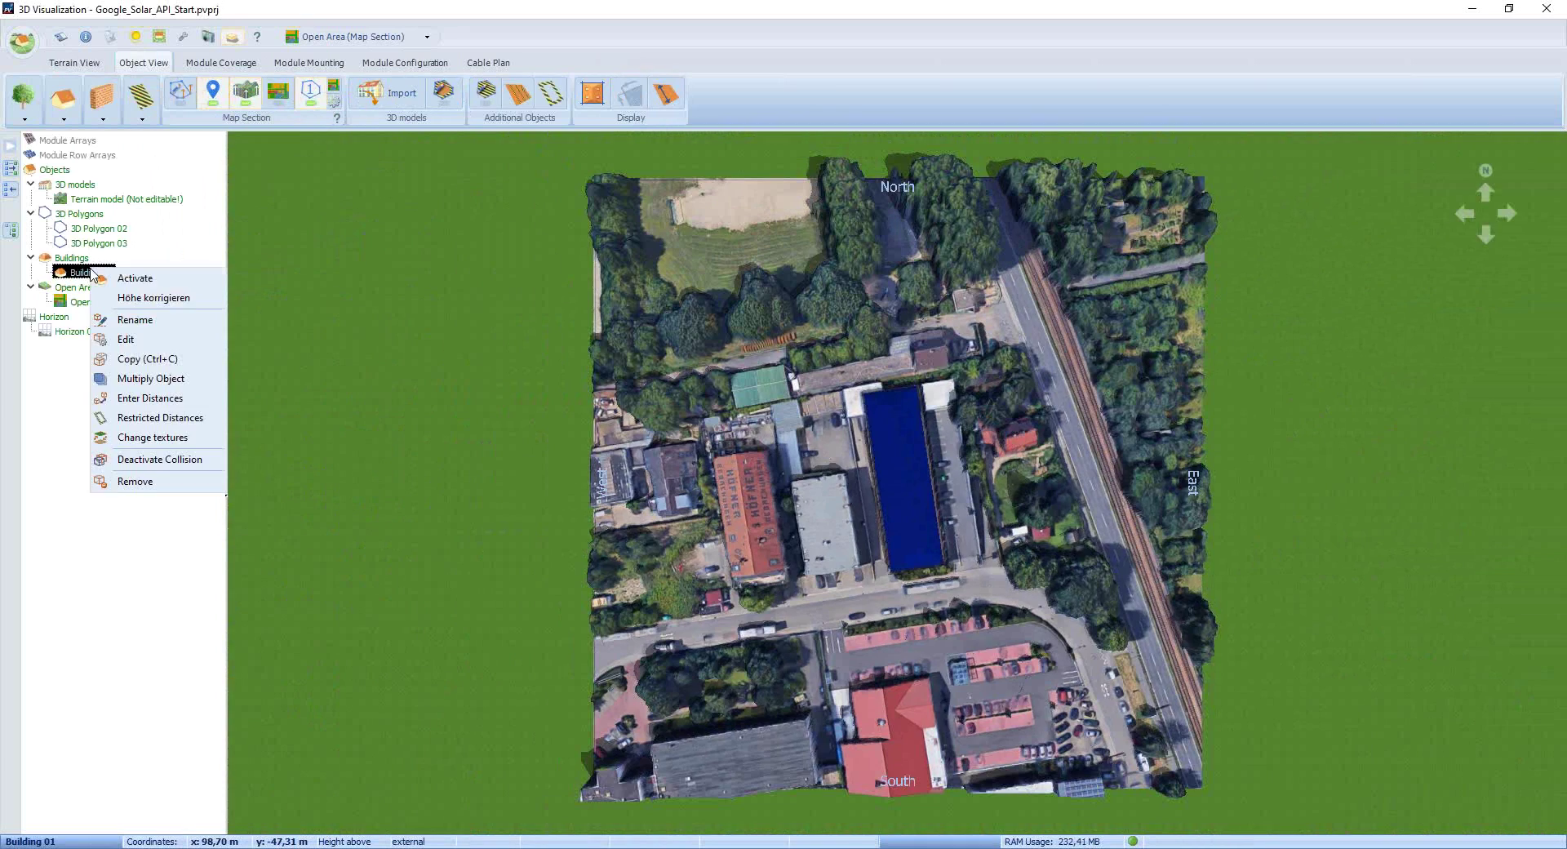
left_click(147, 280)
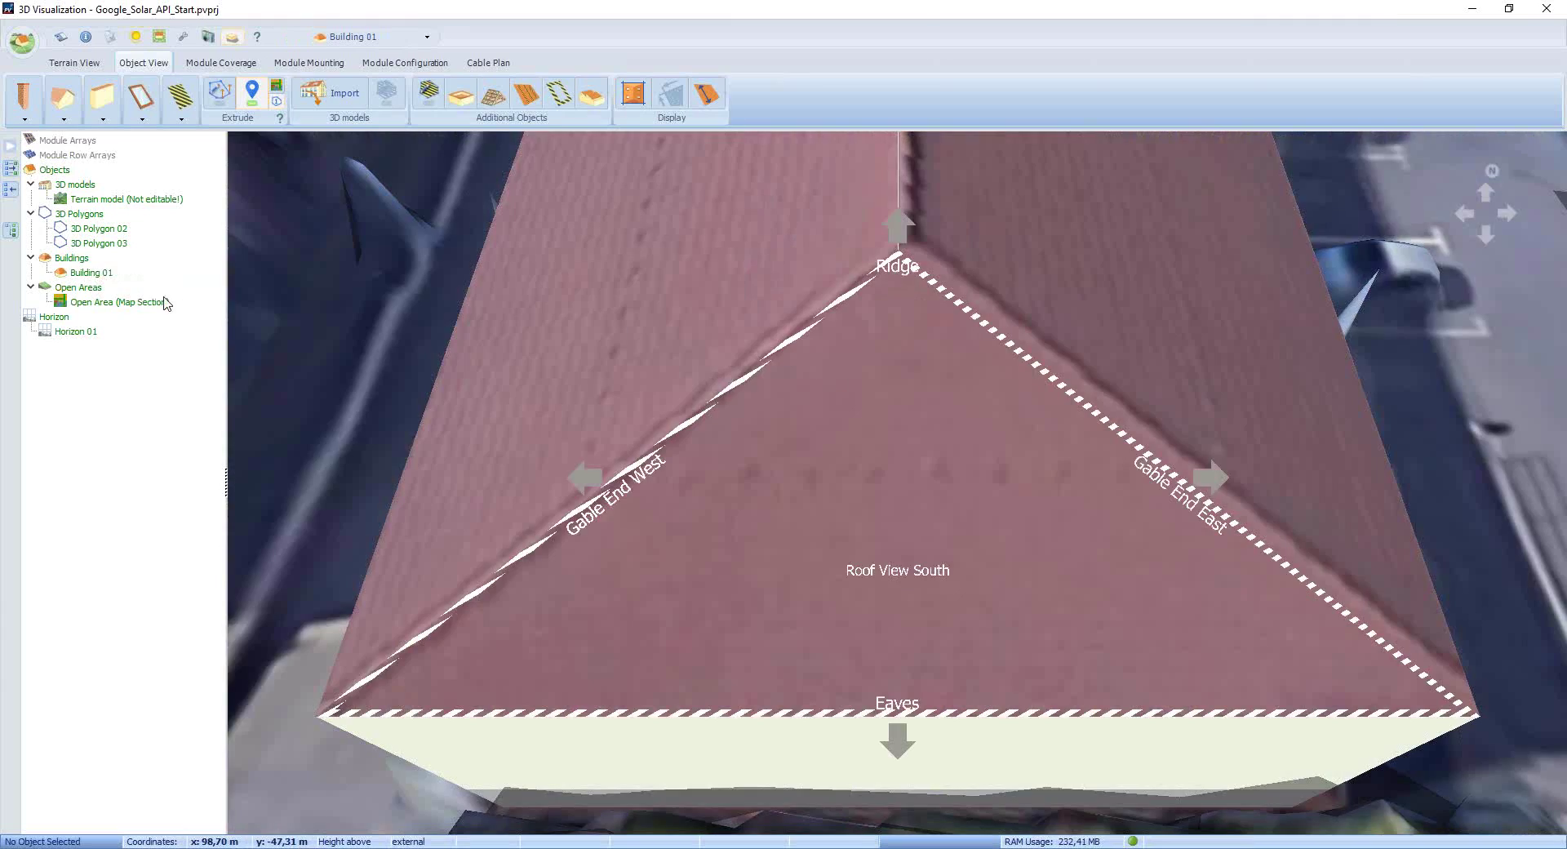
left_click(1216, 482)
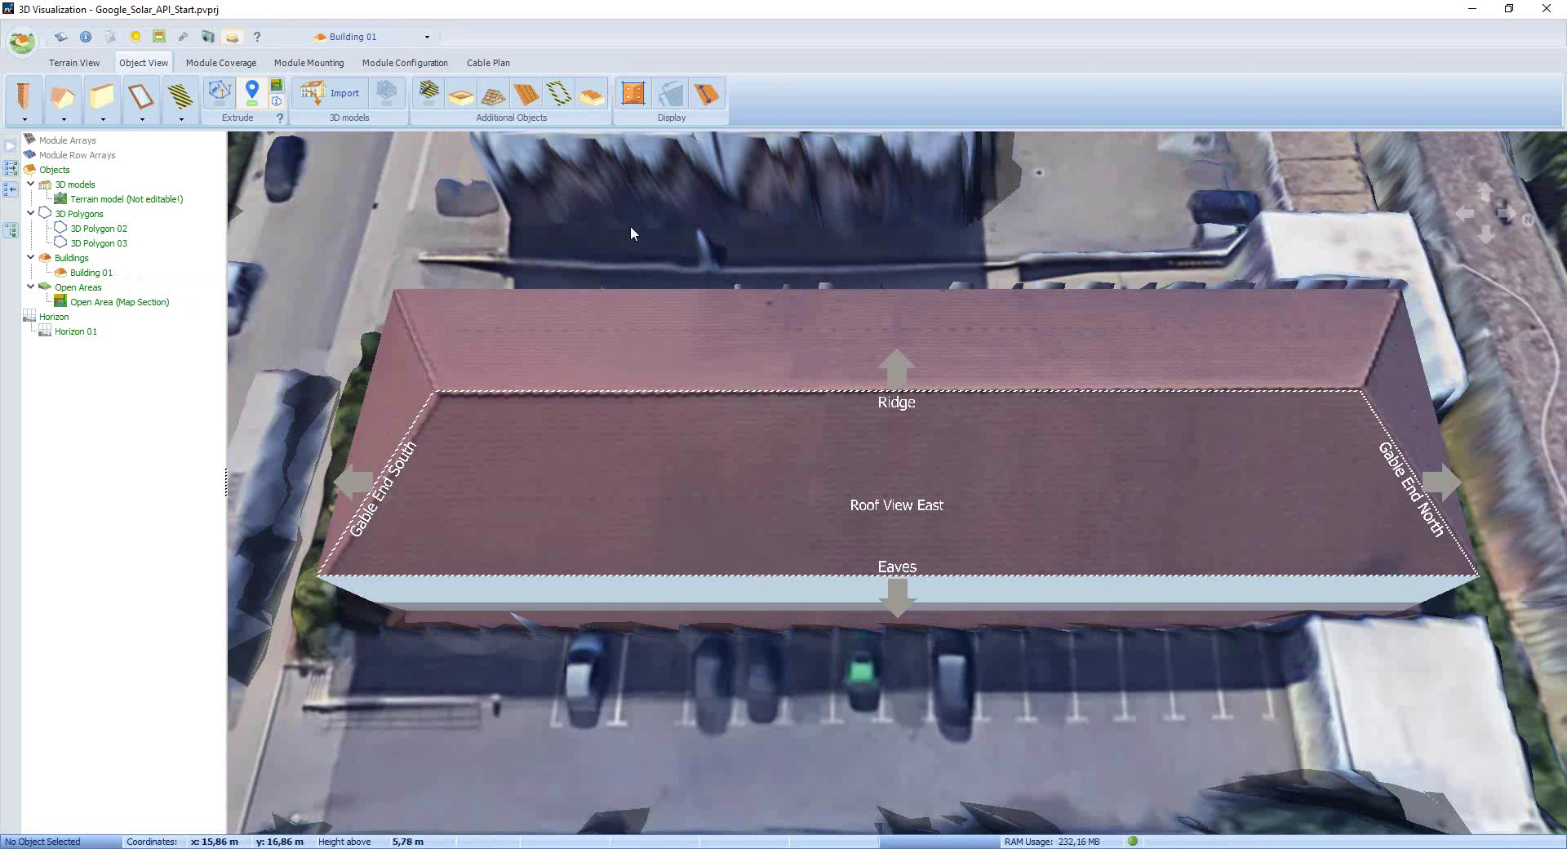
left_click(559, 96)
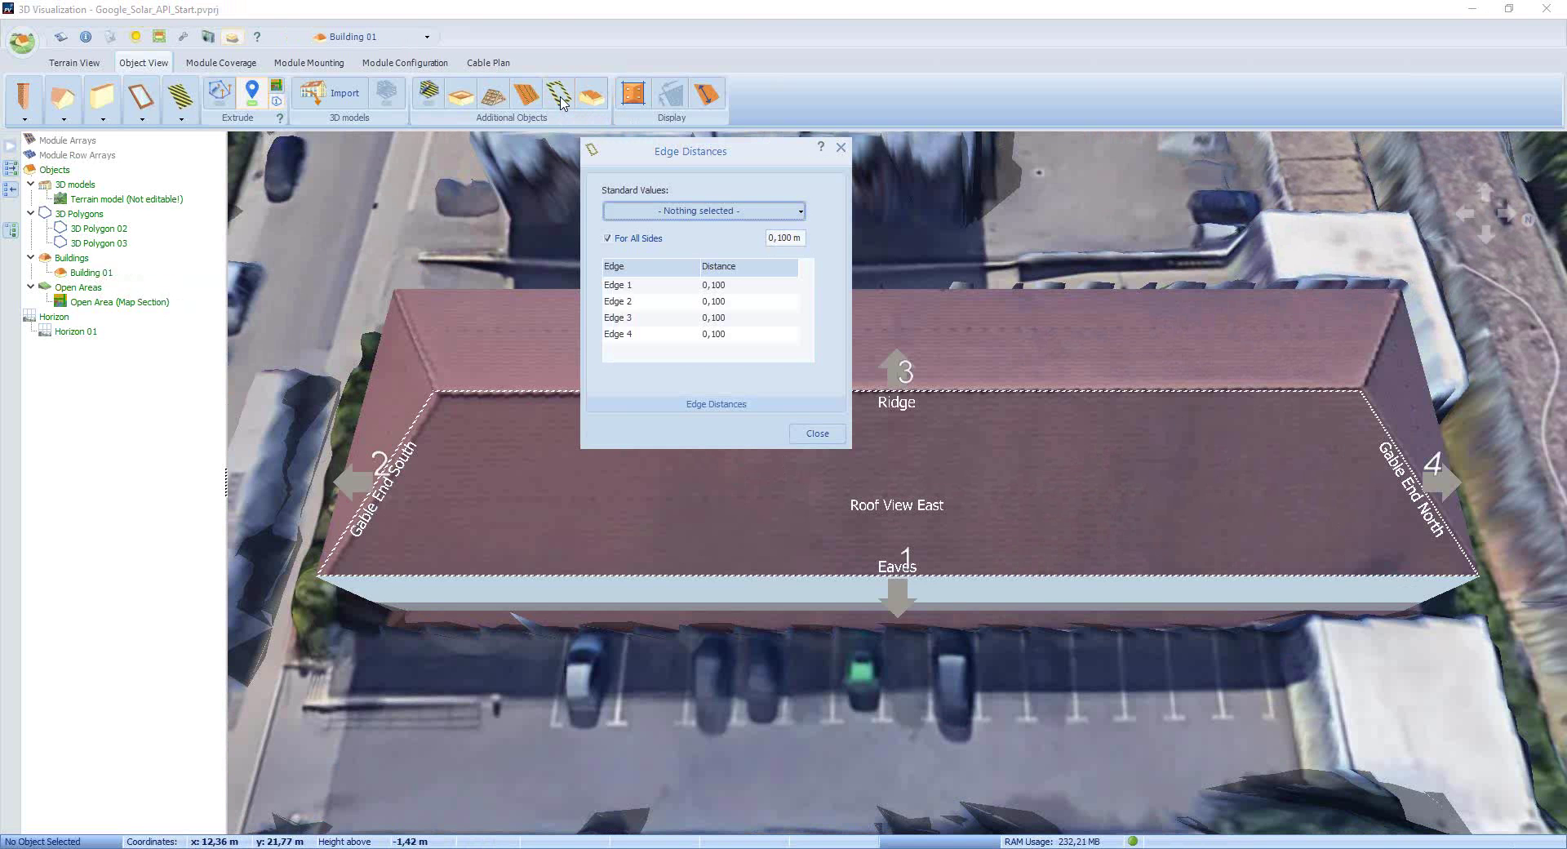
double_click(788, 240)
type("0,8")
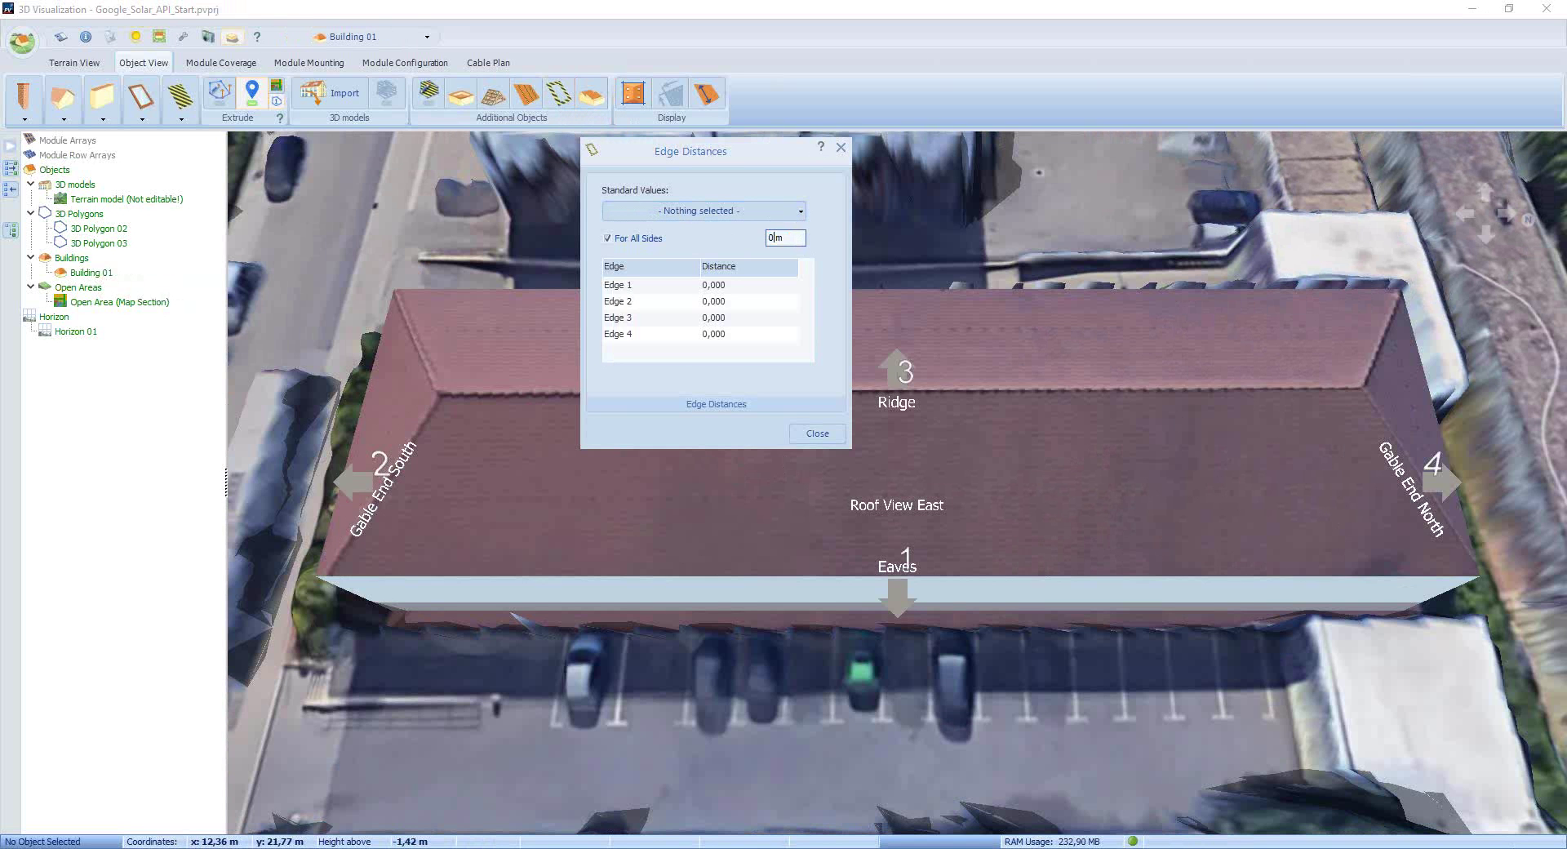
left_click(819, 433)
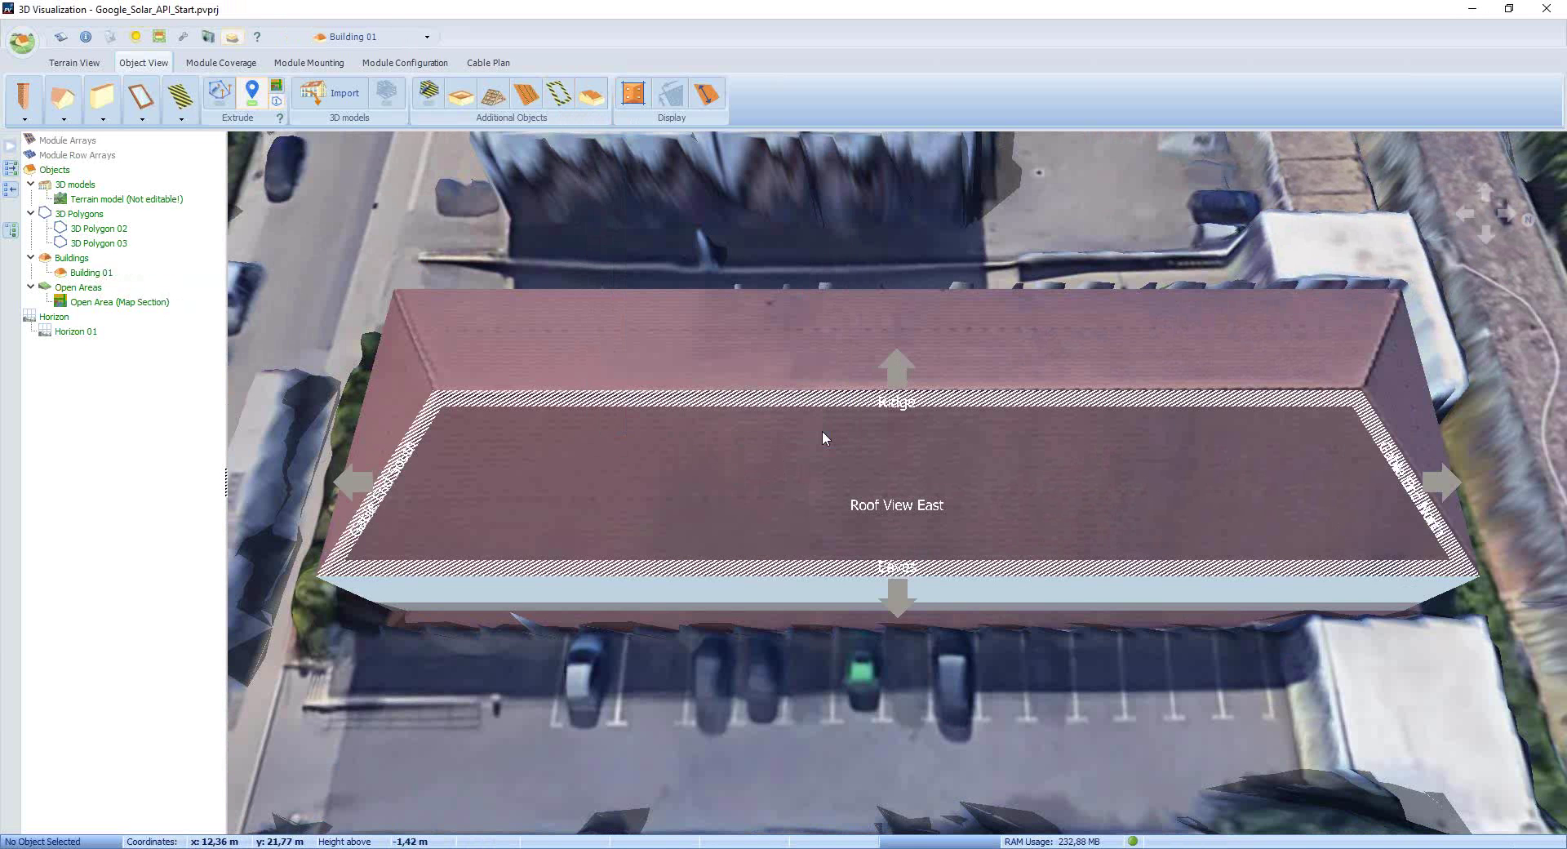
- Set the edge distances of the west roof area to 0,8 m on all sides
left_click(896, 370)
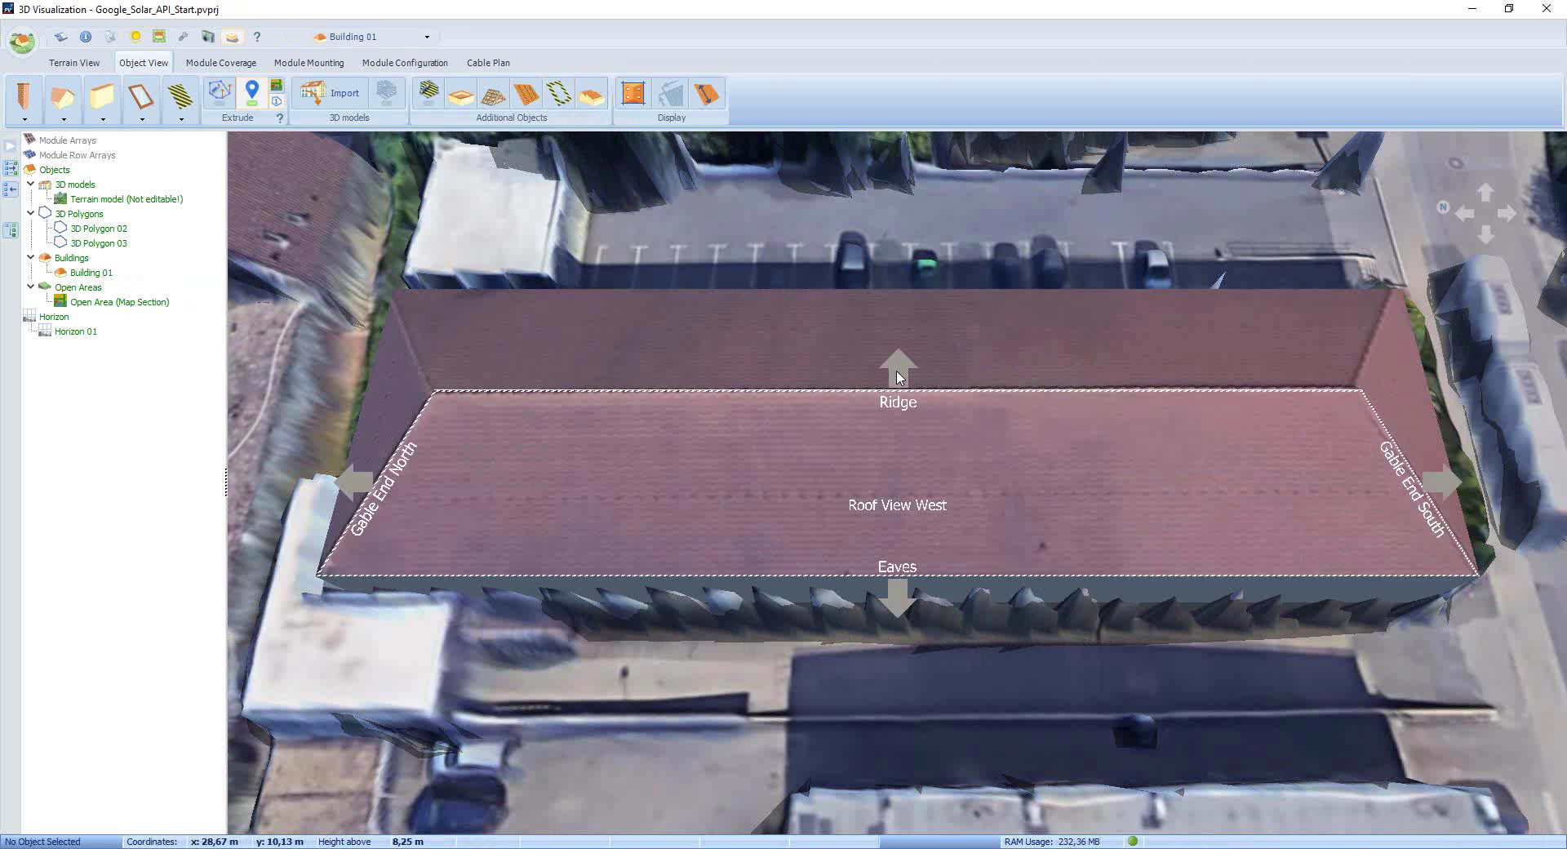
left_click(559, 93)
left_click_drag(772, 239, 789, 237)
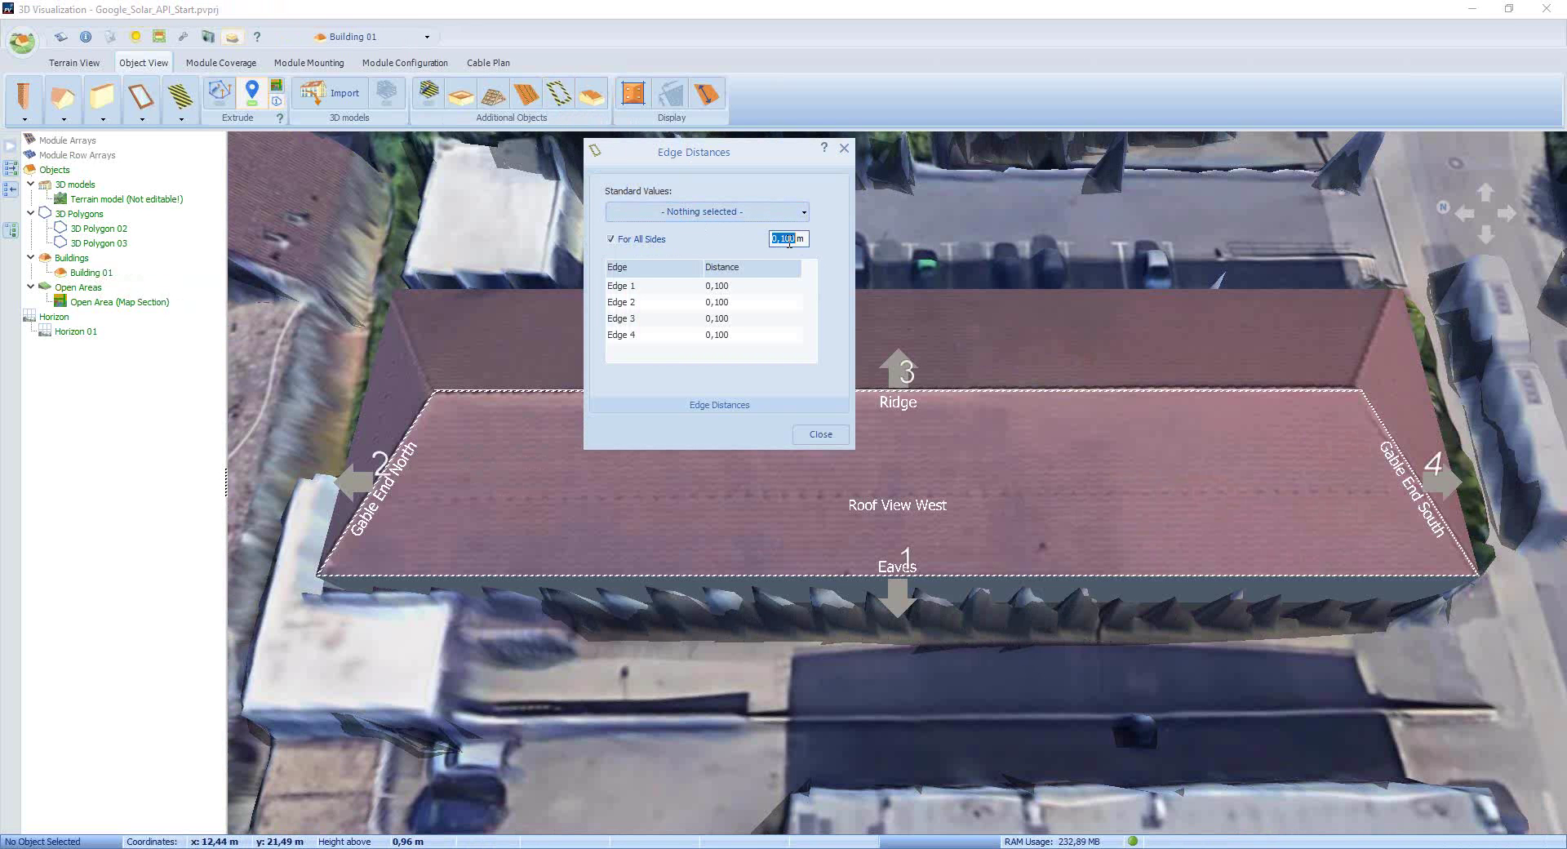
type("0,8")
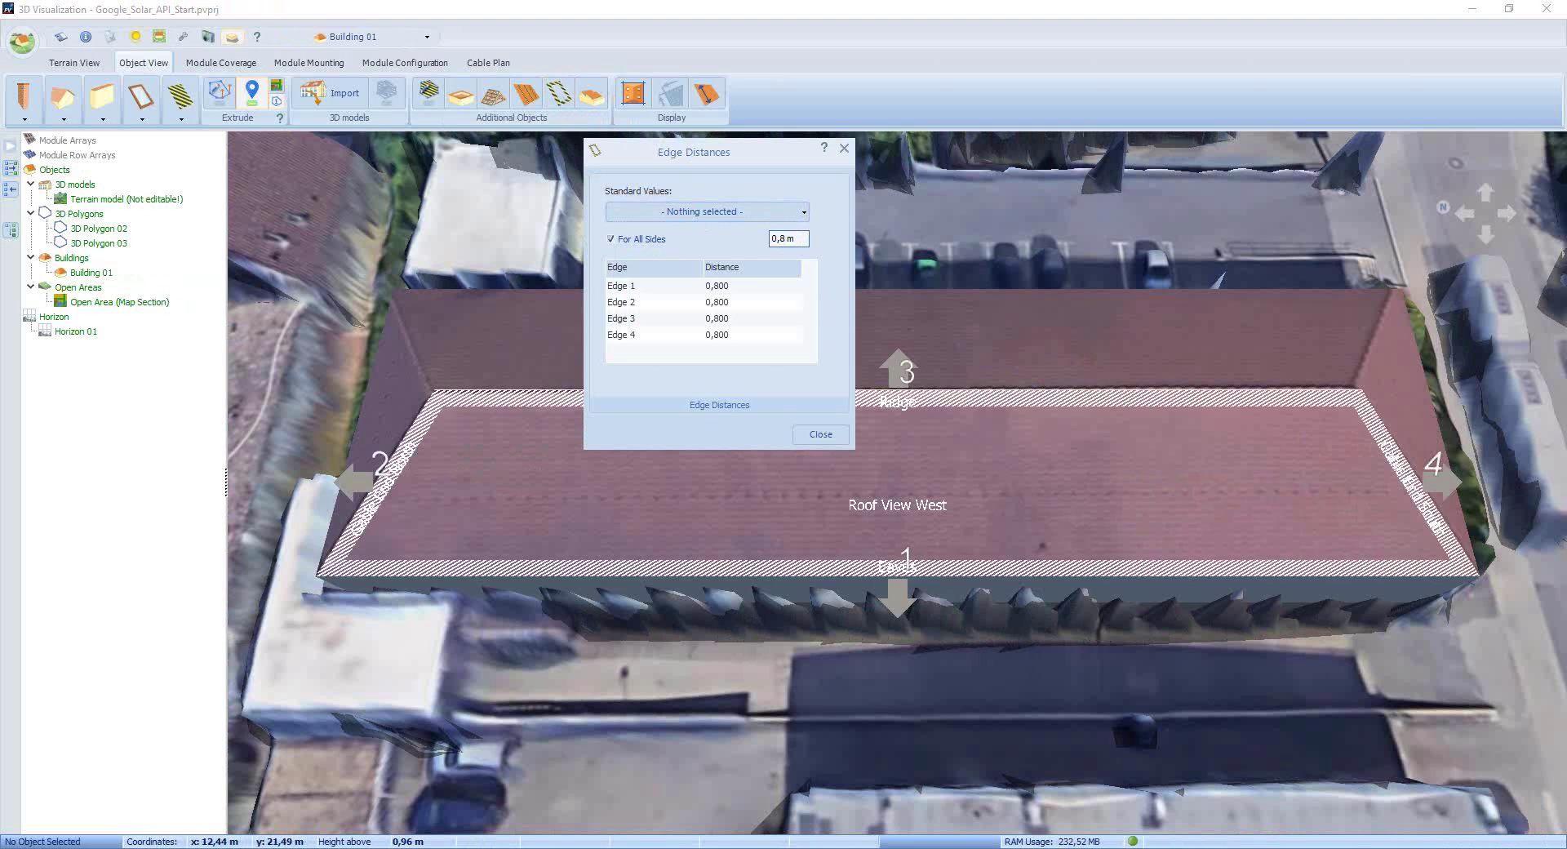
left_click(826, 436)
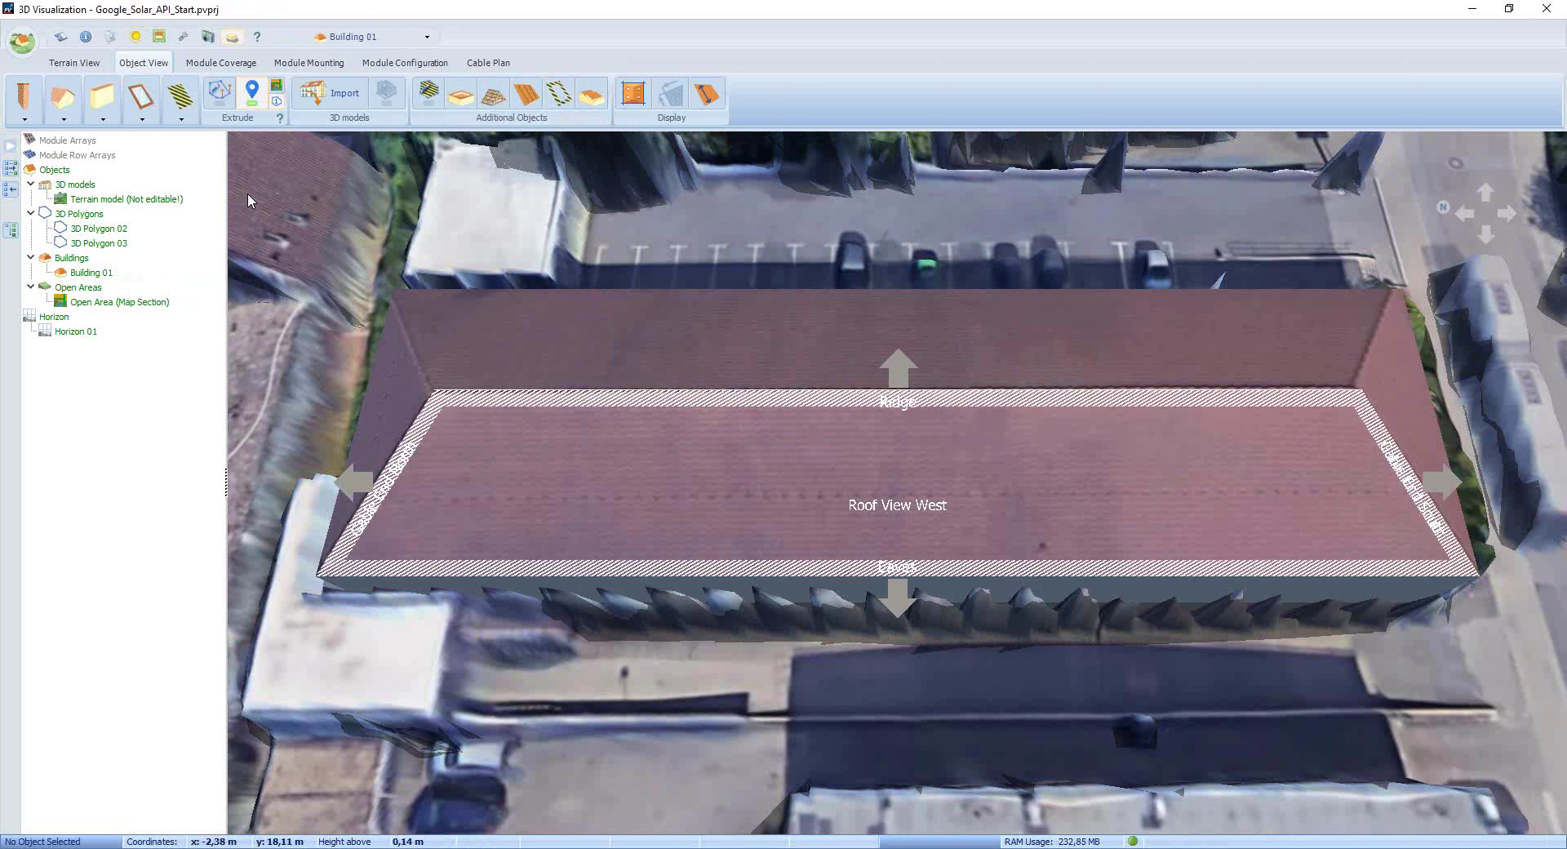
- Define the LG Electronics Inc. LG305N1C-G4 as the reference PV module for the module coverage
left_click(221, 66)
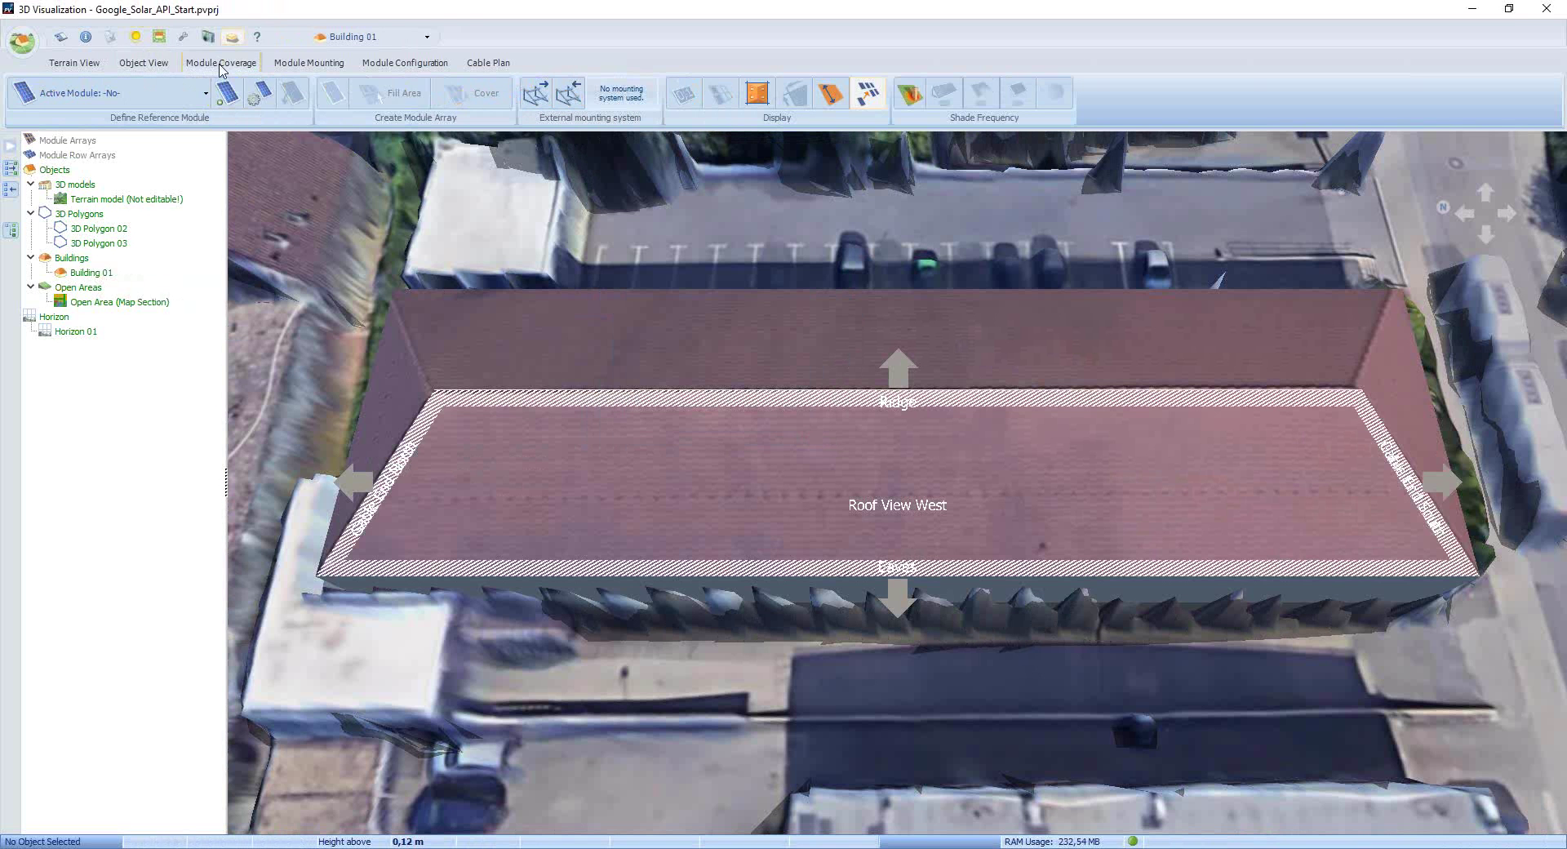
left_click(229, 104)
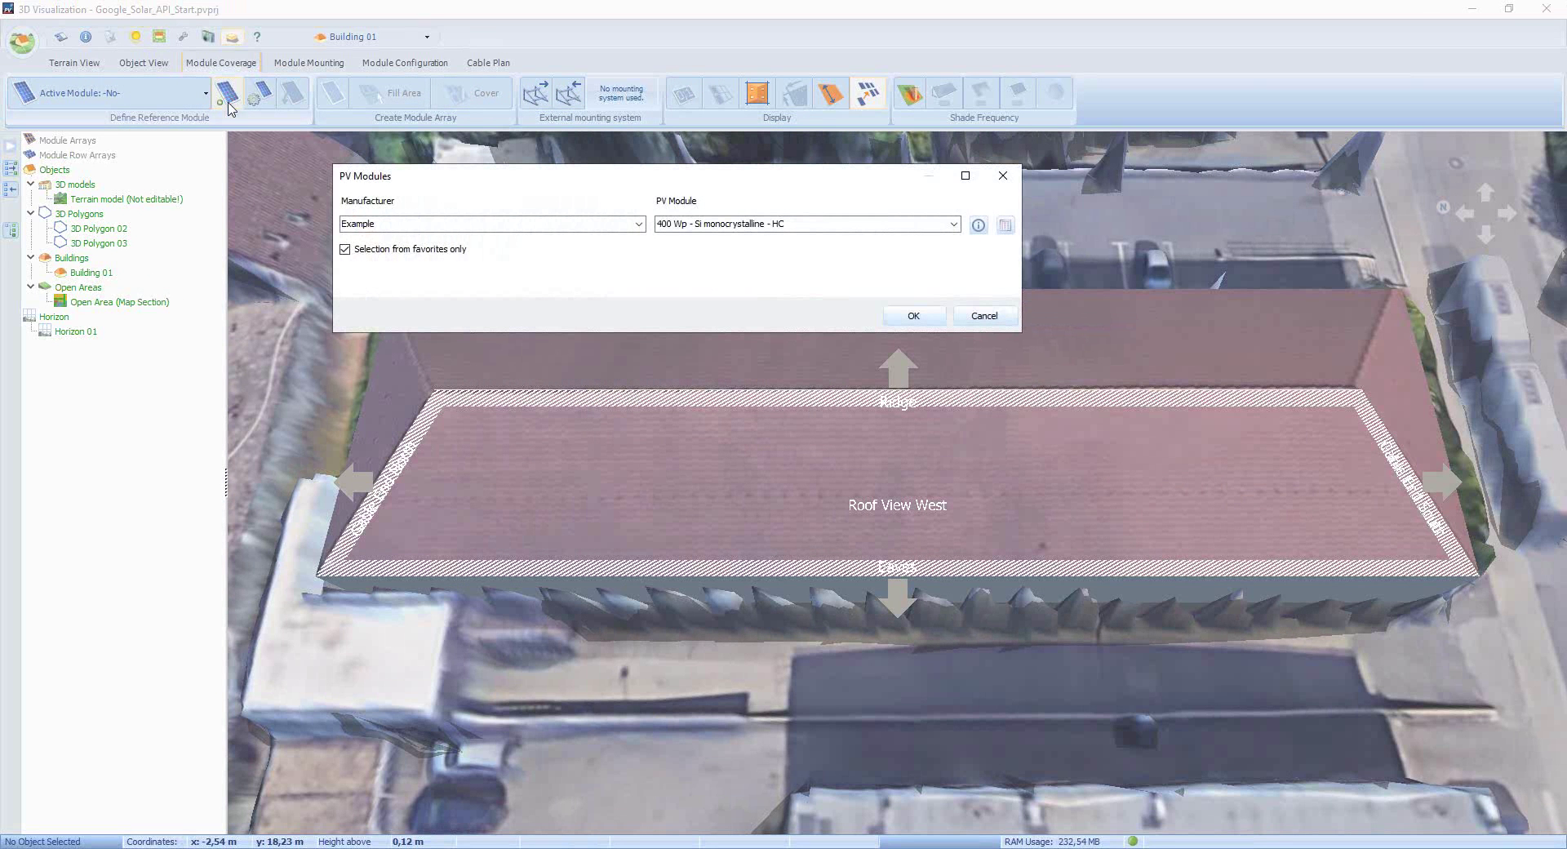
left_click(637, 225)
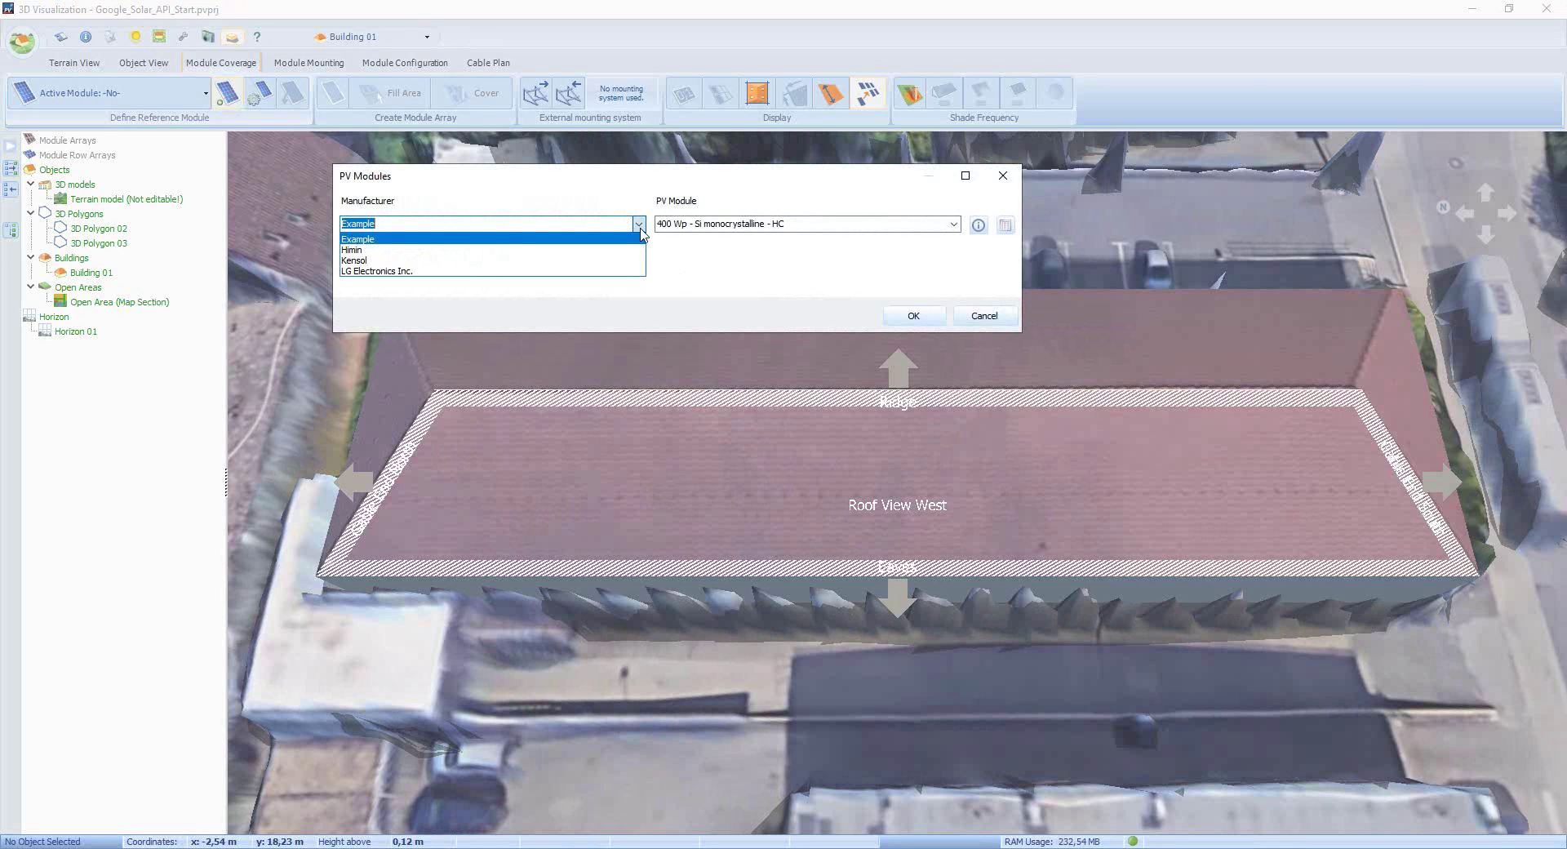
left_click(630, 271)
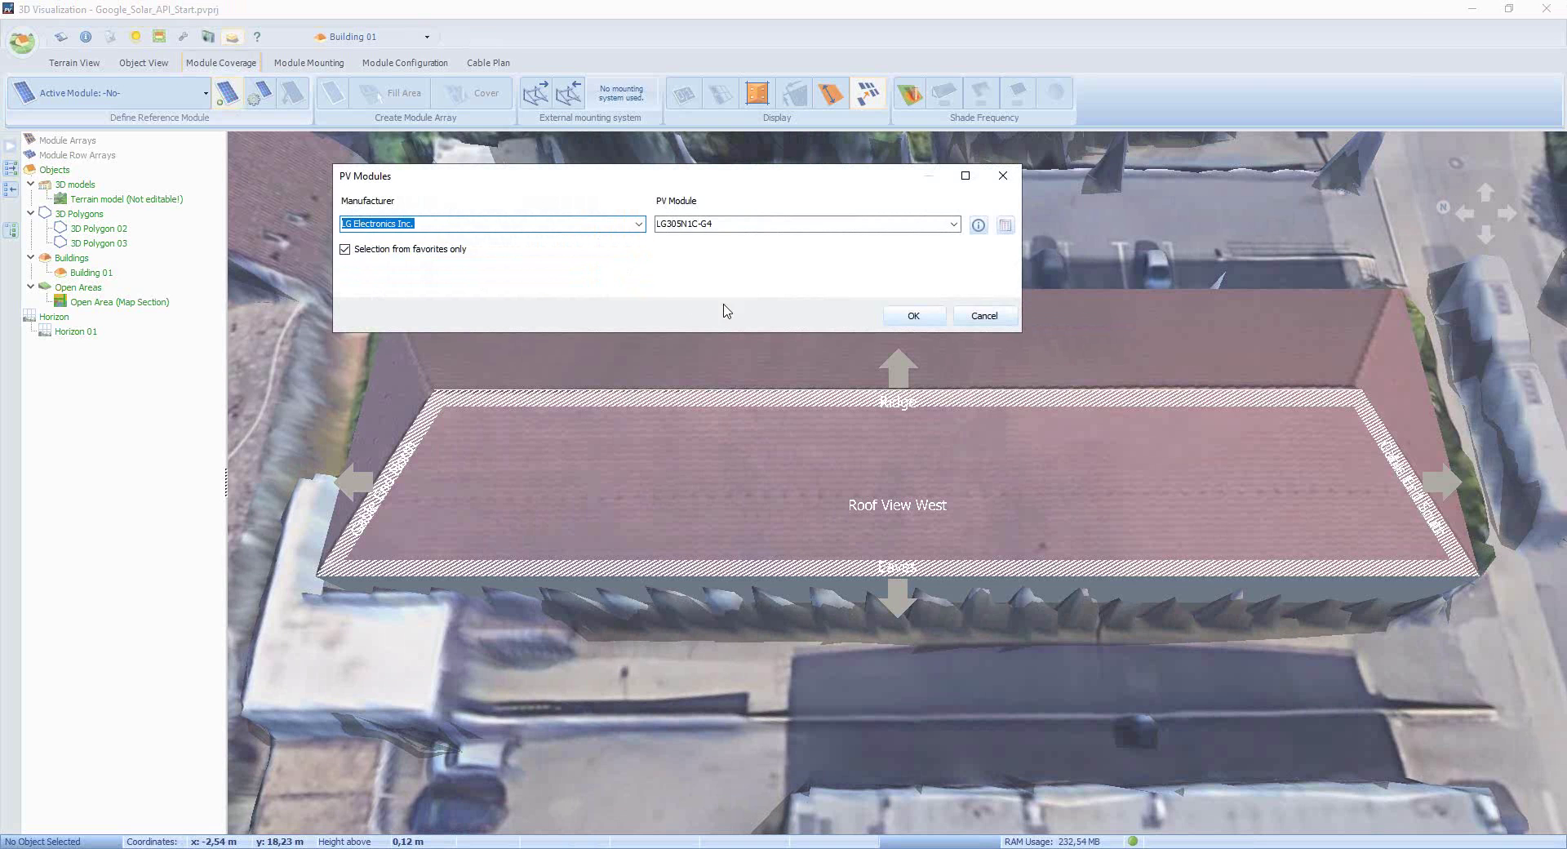
left_click(914, 318)
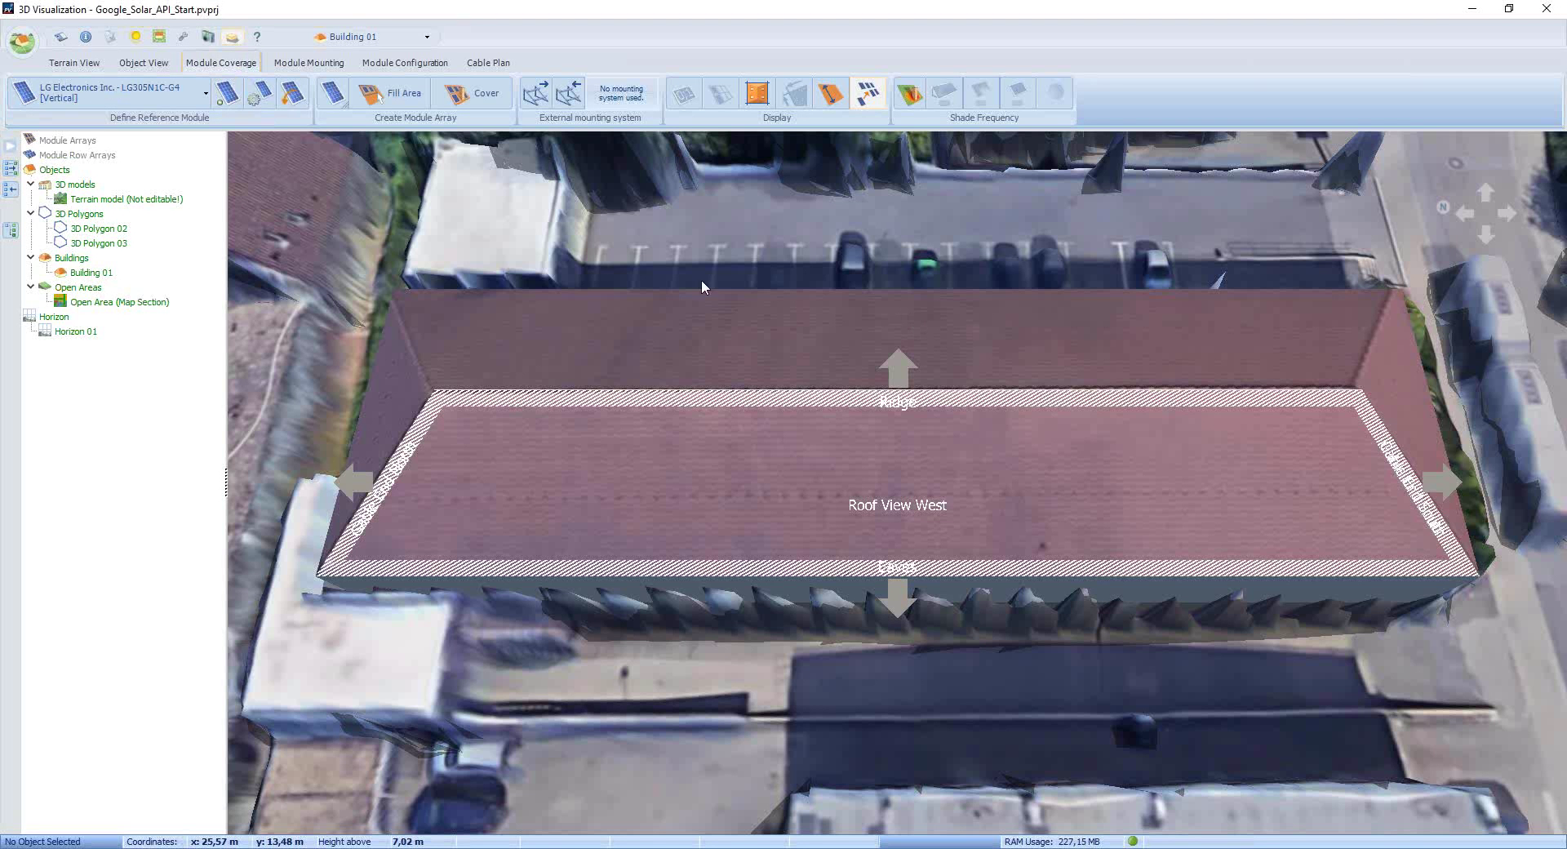
- Automatically cover the west and east roof areas with modules, keeping 0,020 m spacing and flush mount with good rear ventilation
left_click(472, 98)
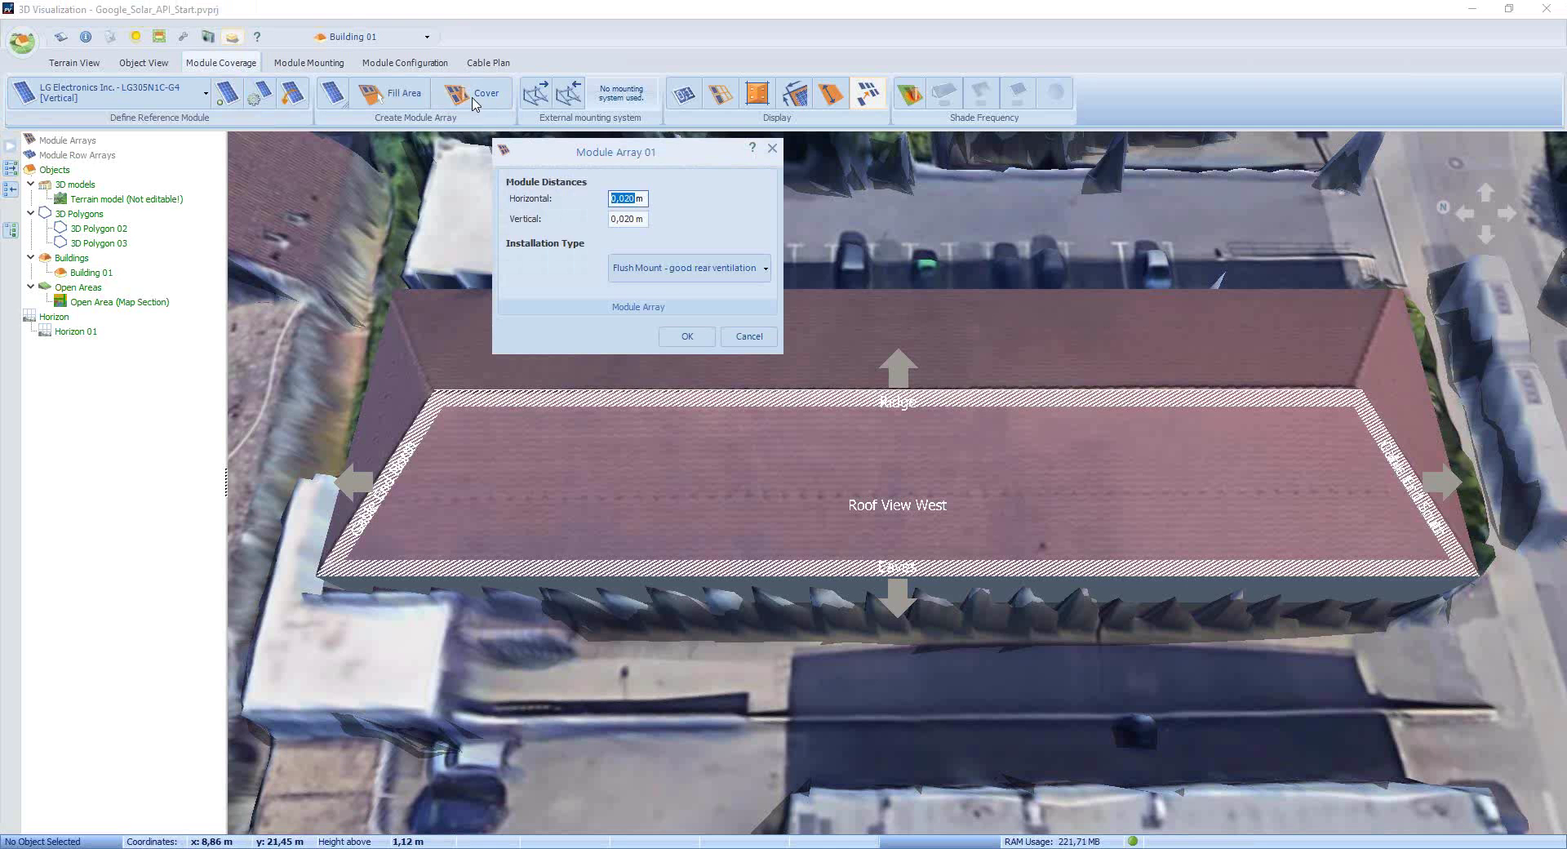
left_click(687, 336)
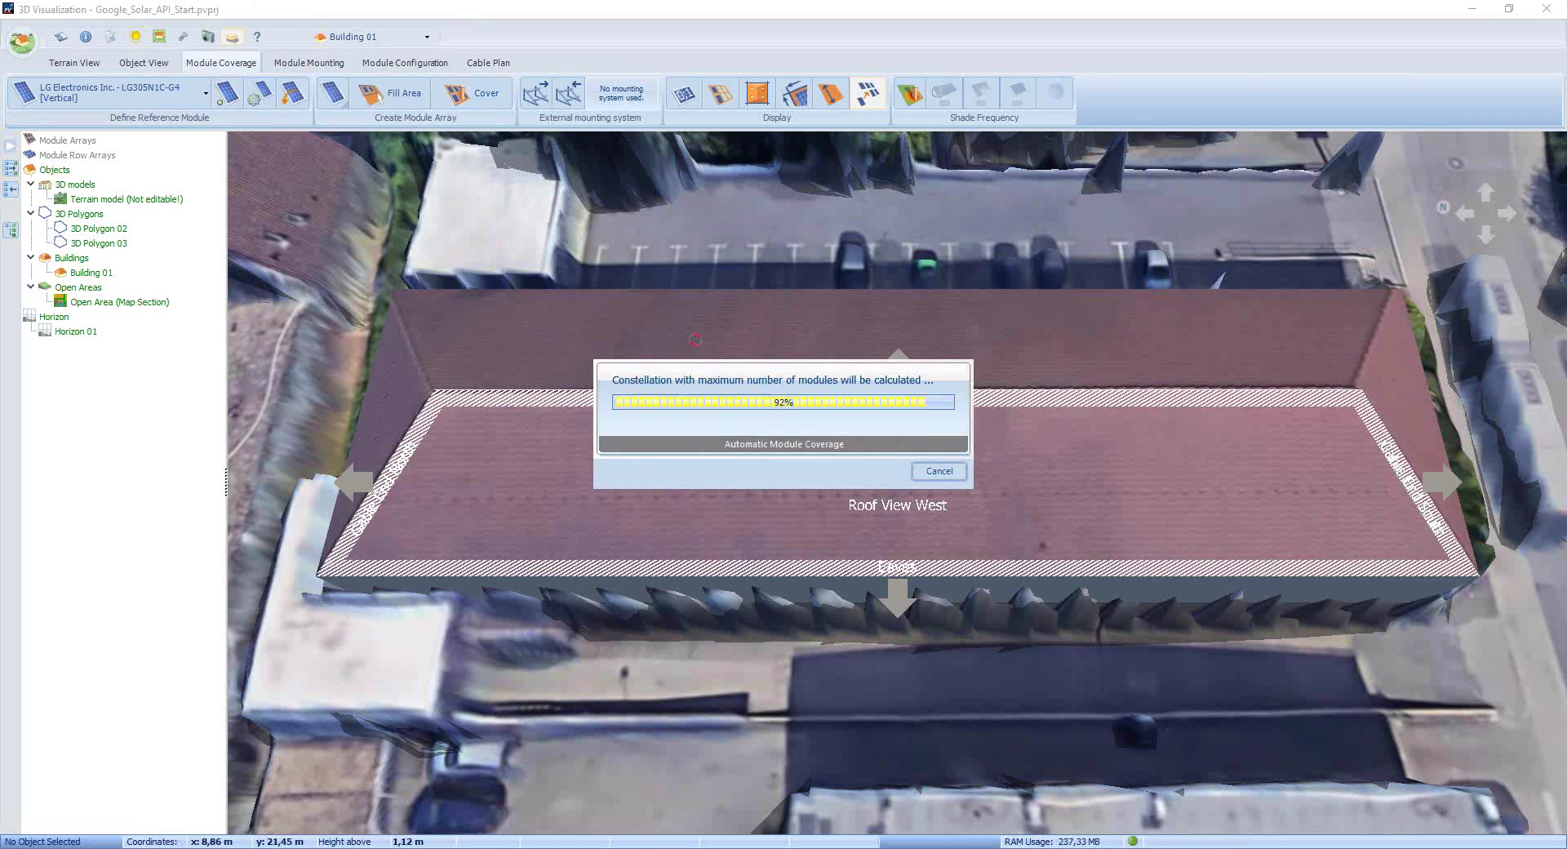
left_click(897, 373)
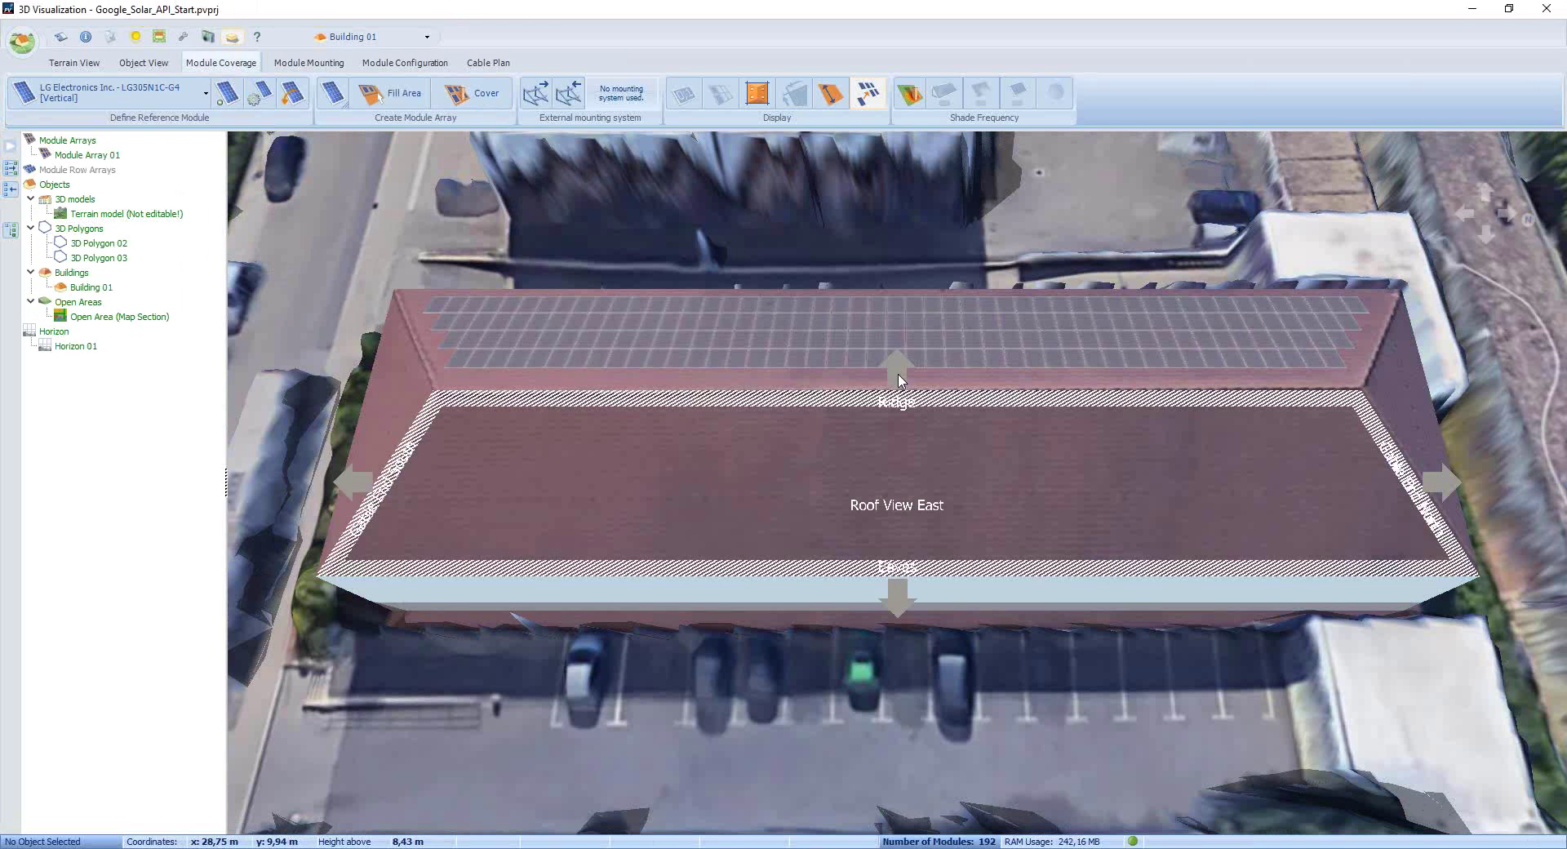
left_click(480, 96)
left_click(694, 338)
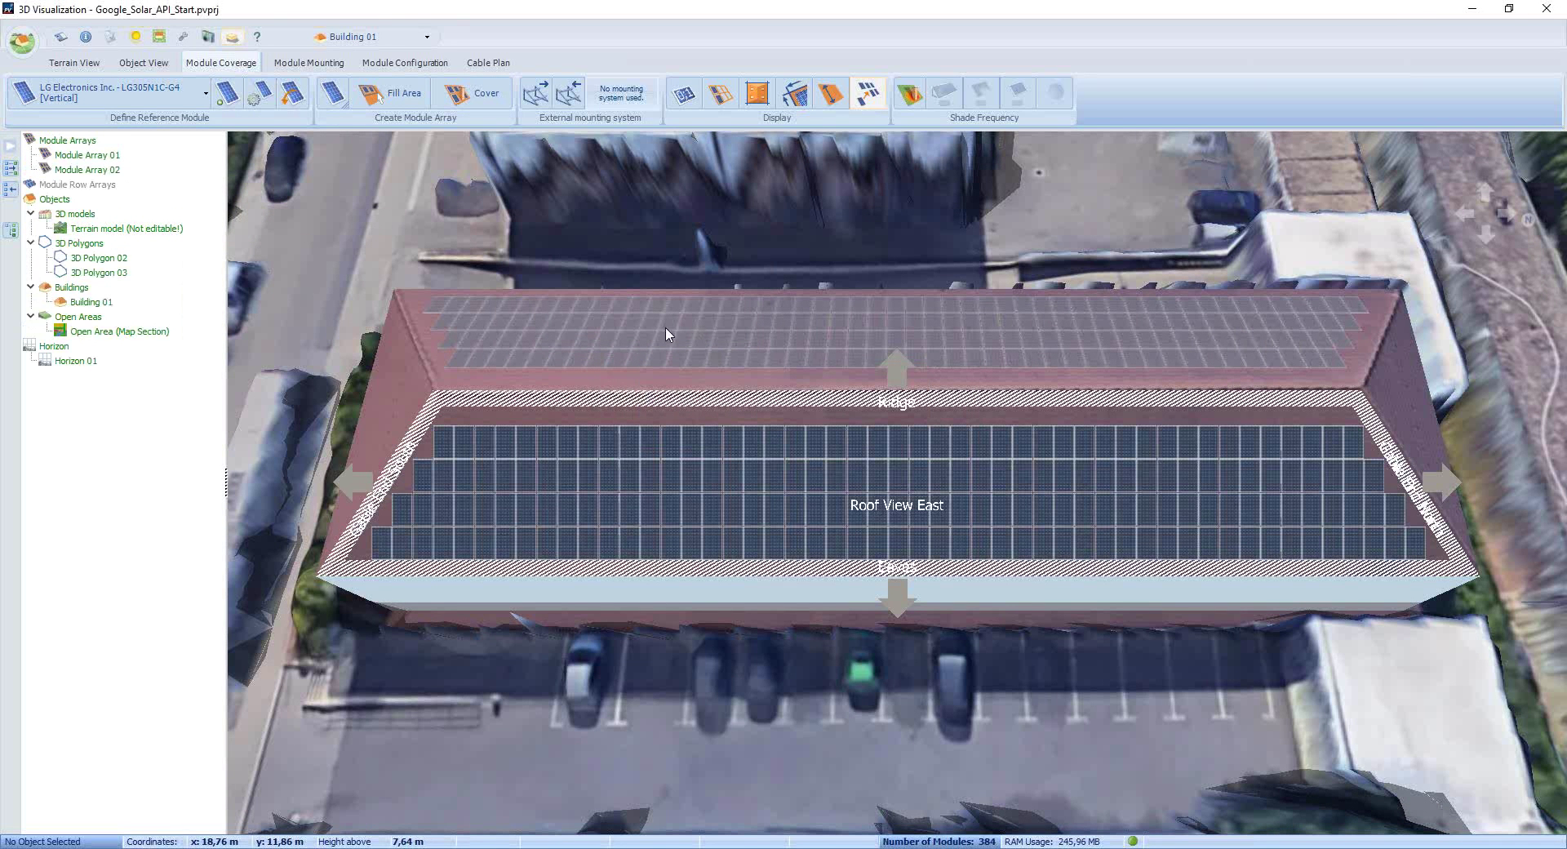
- Start the inverter configuration for the building's module areas and confirm SMA's Sunny Tripower CORE1 as the inverter for automatic configuration
left_click(404, 63)
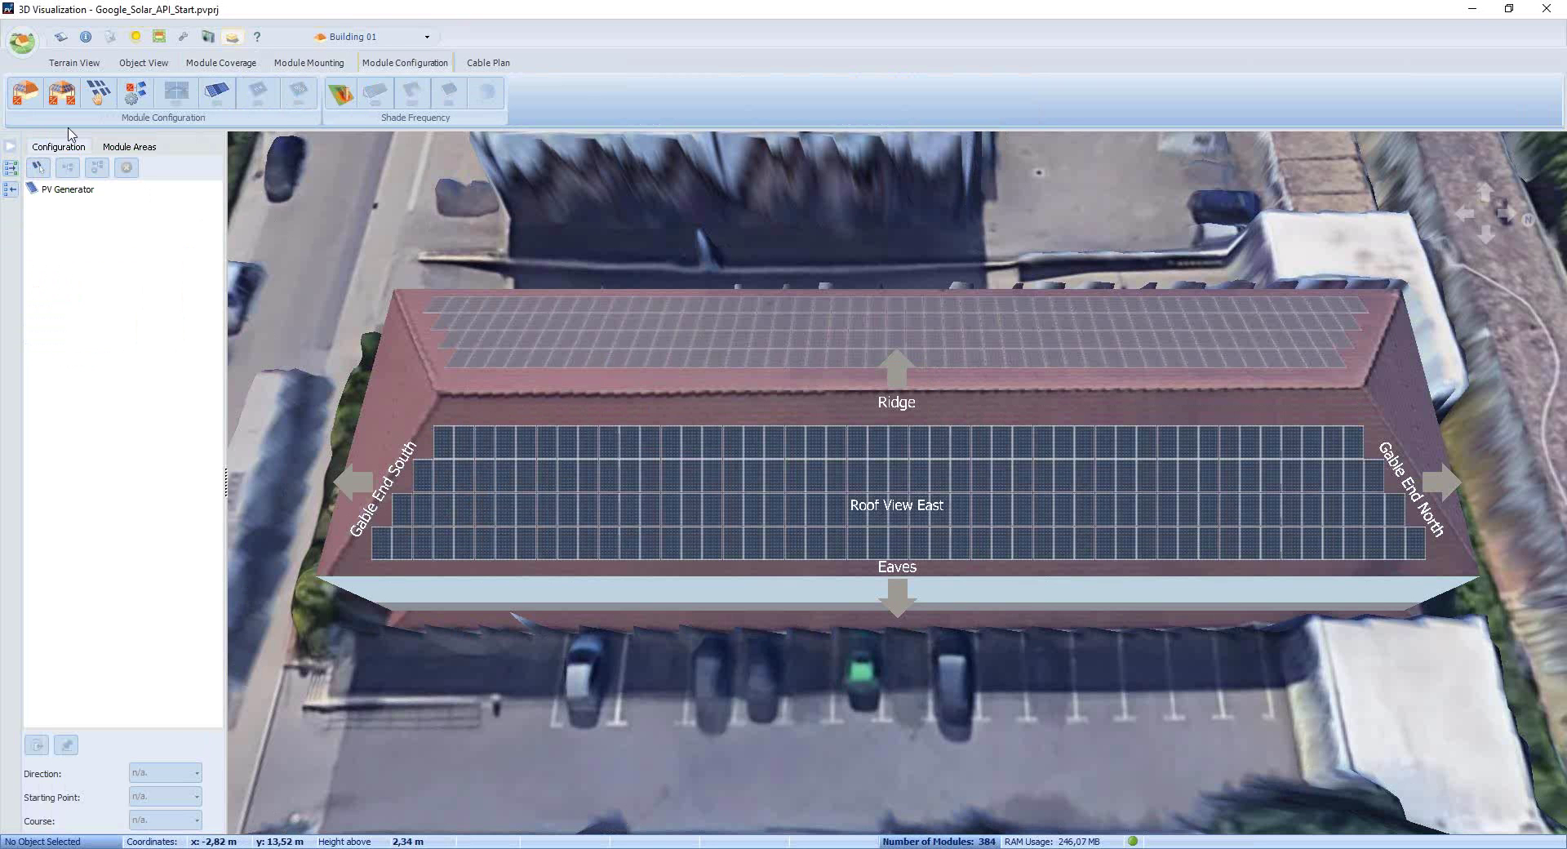
left_click(61, 96)
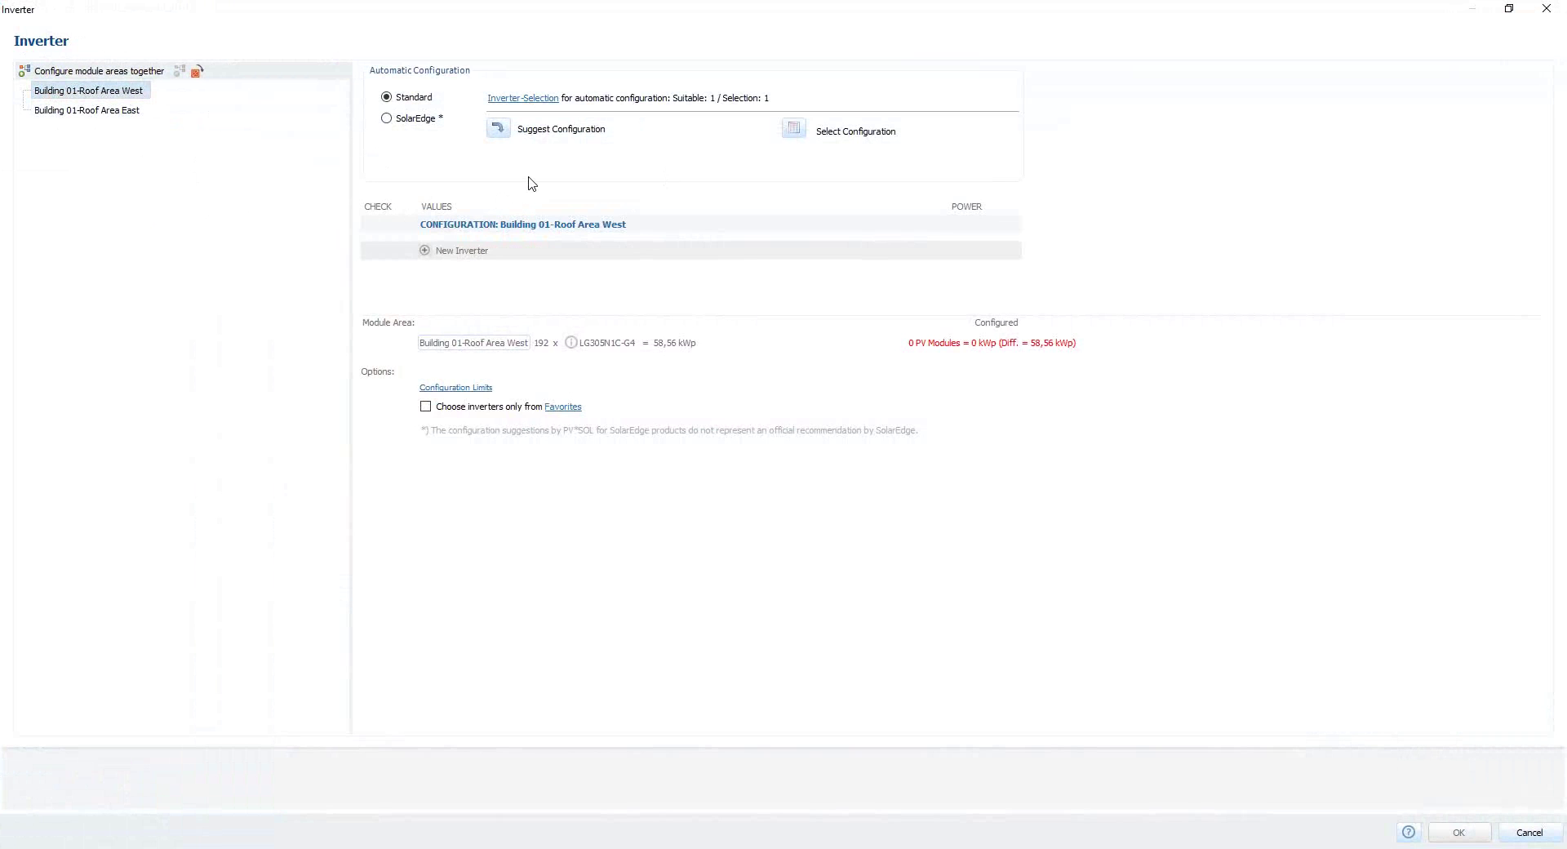
left_click(525, 99)
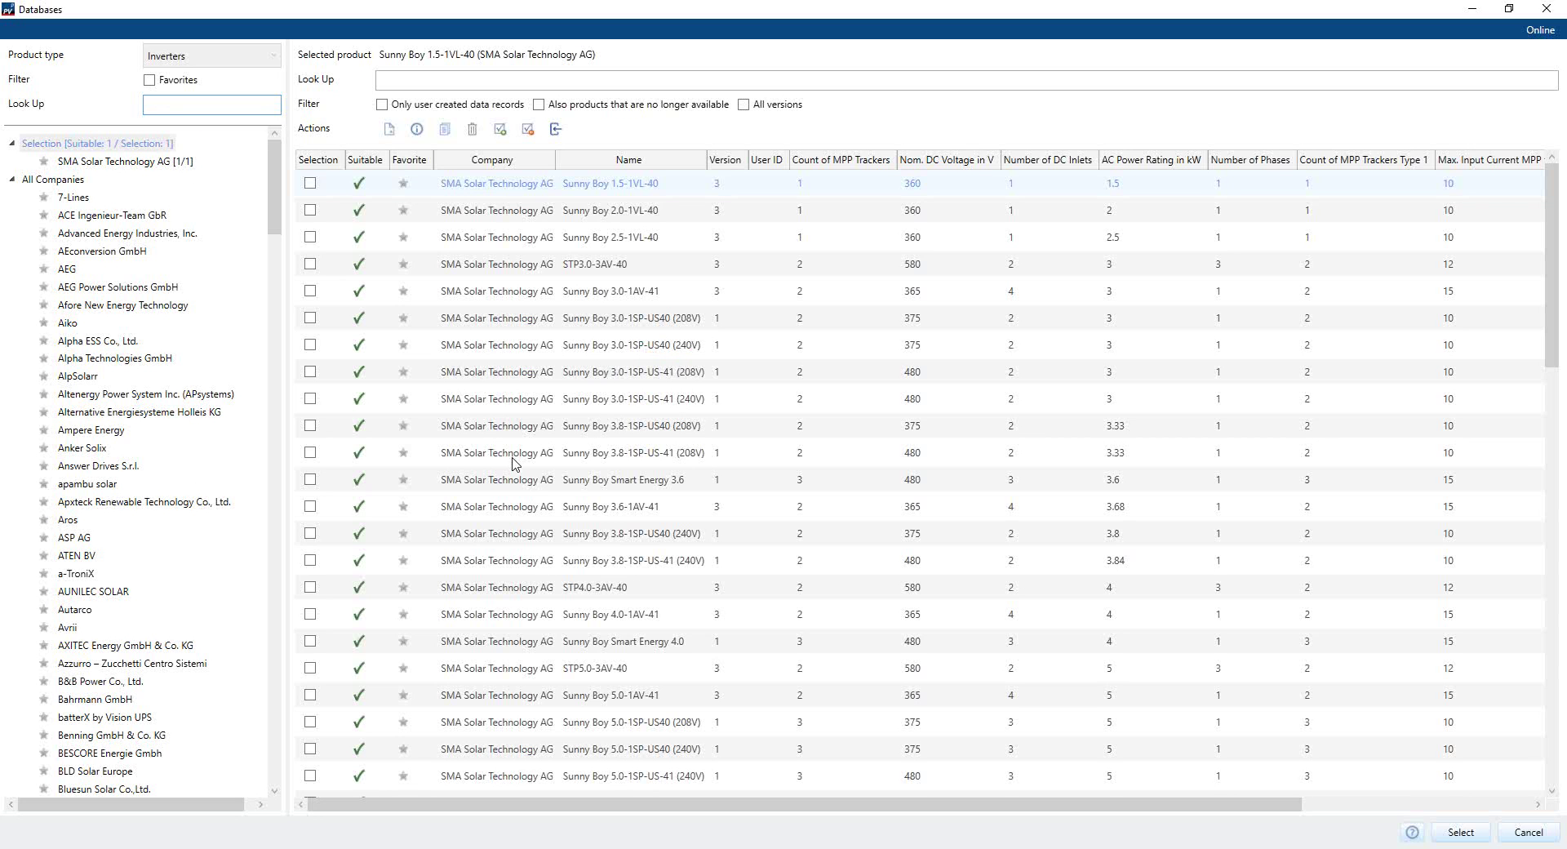
scroll(515, 464, "down", 15)
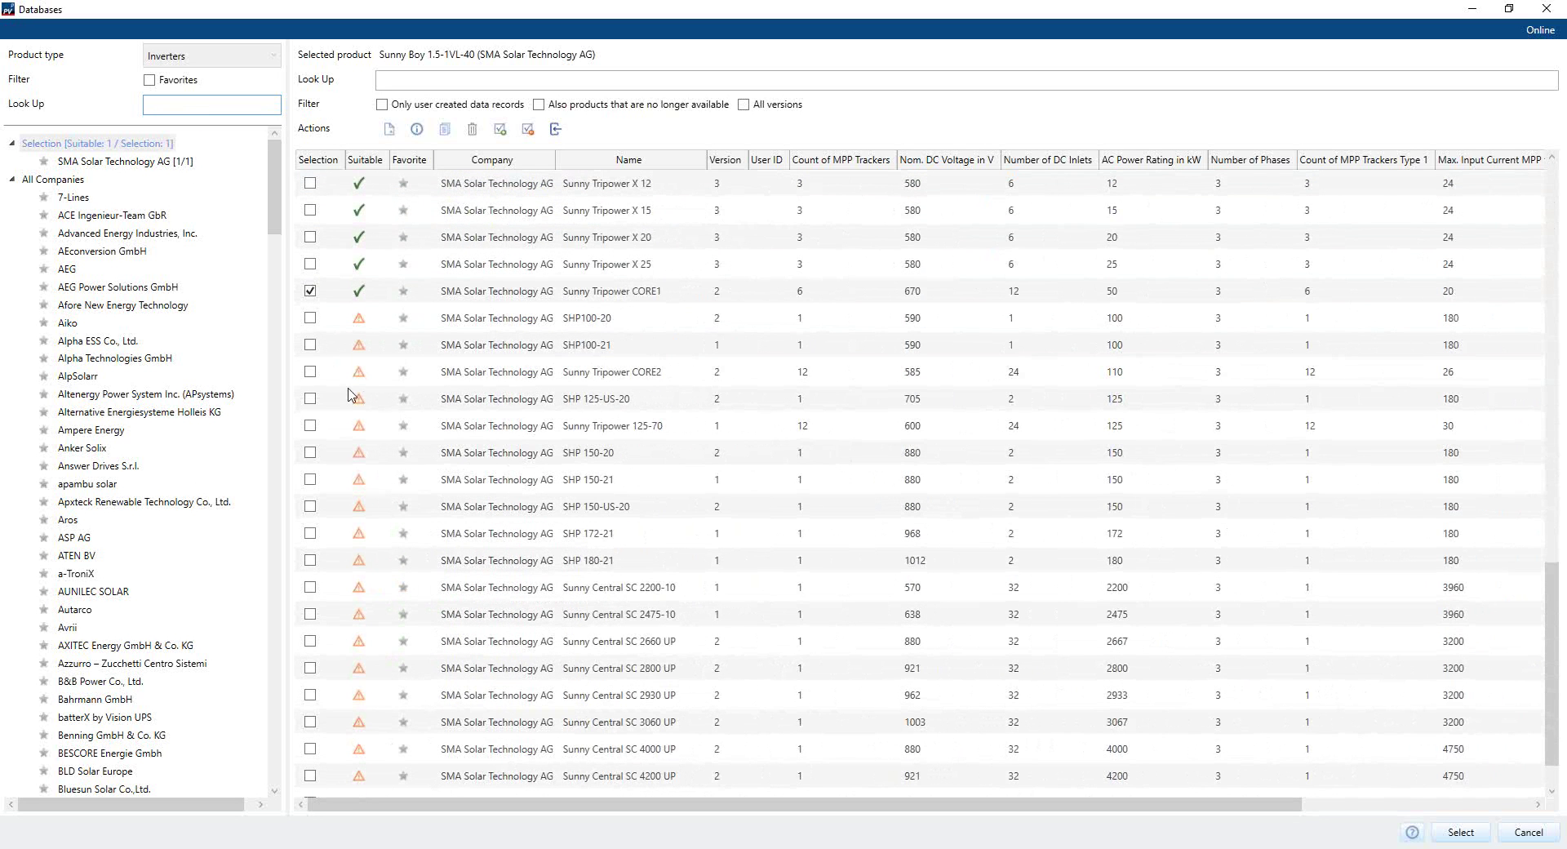
left_click(333, 299)
left_click(1459, 832)
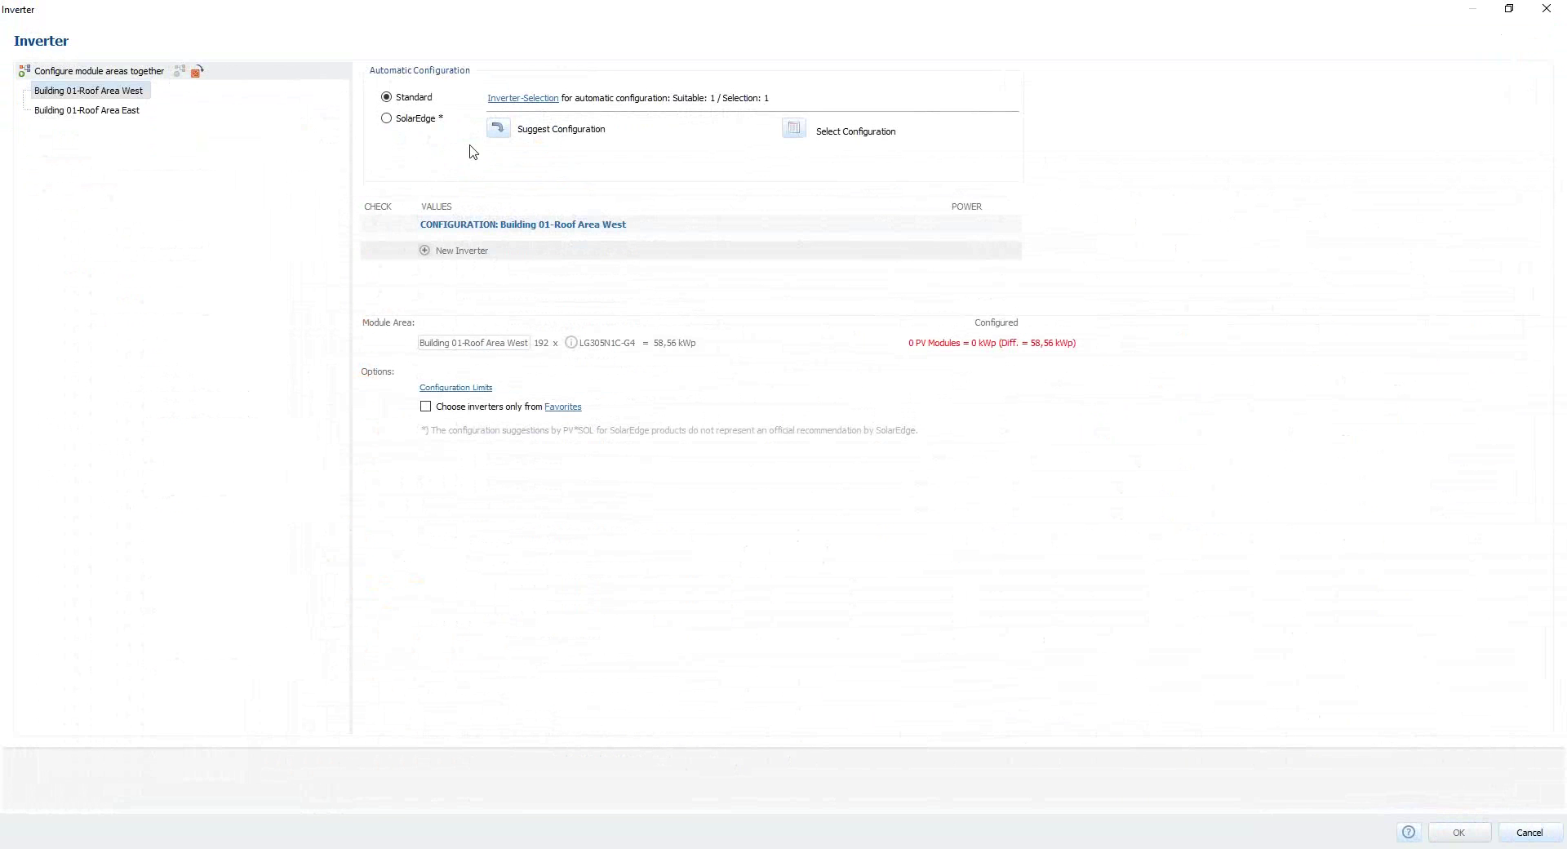
- Generate the suggested automatic inverter configuration for the west and east roof areas and accept both configurations
left_click(496, 131)
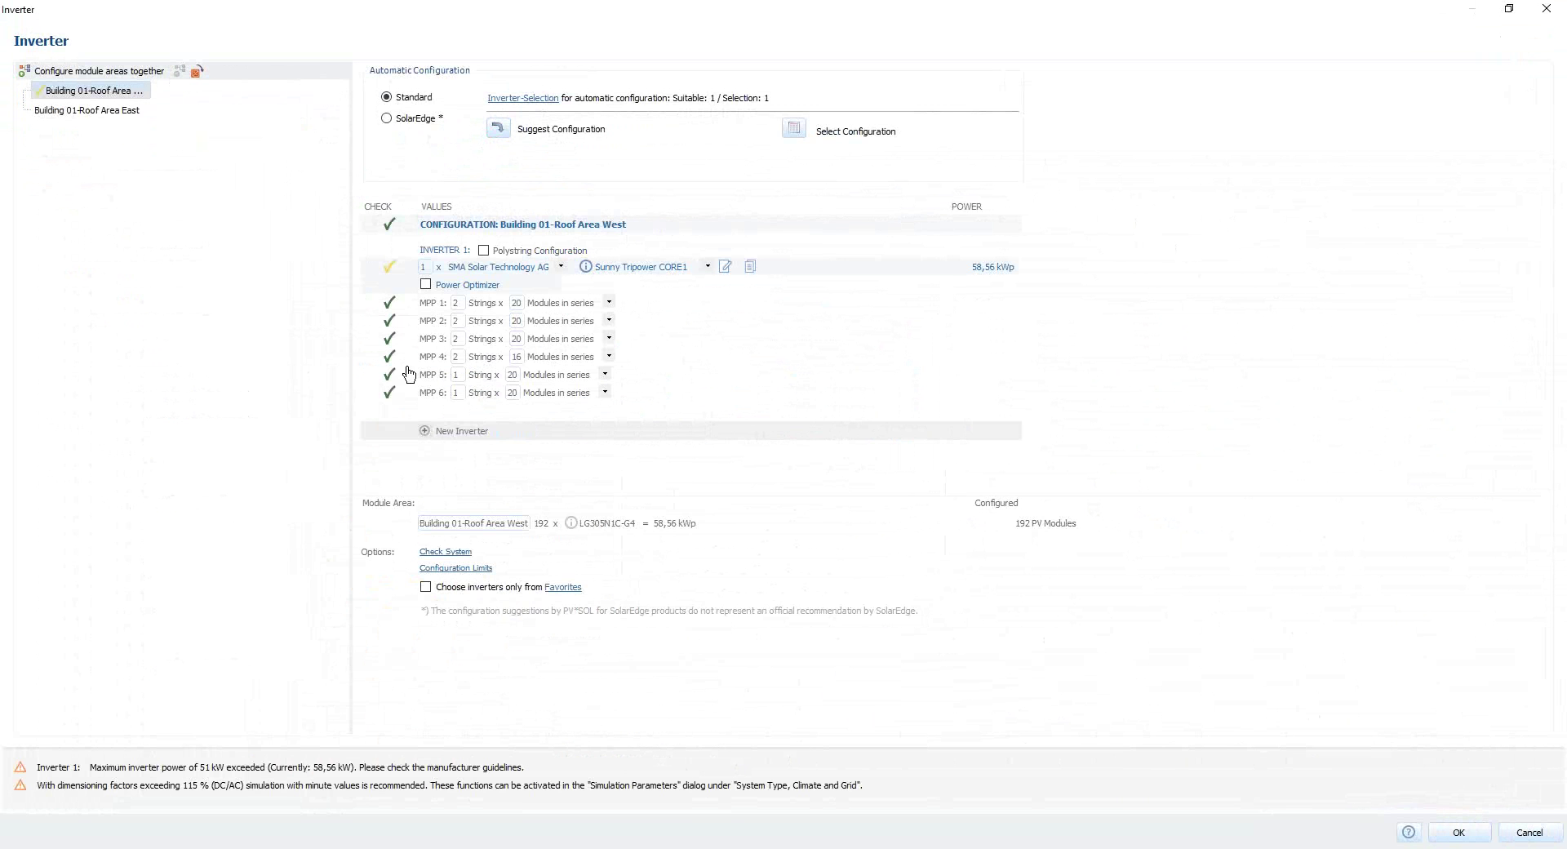
left_click(120, 113)
left_click(496, 129)
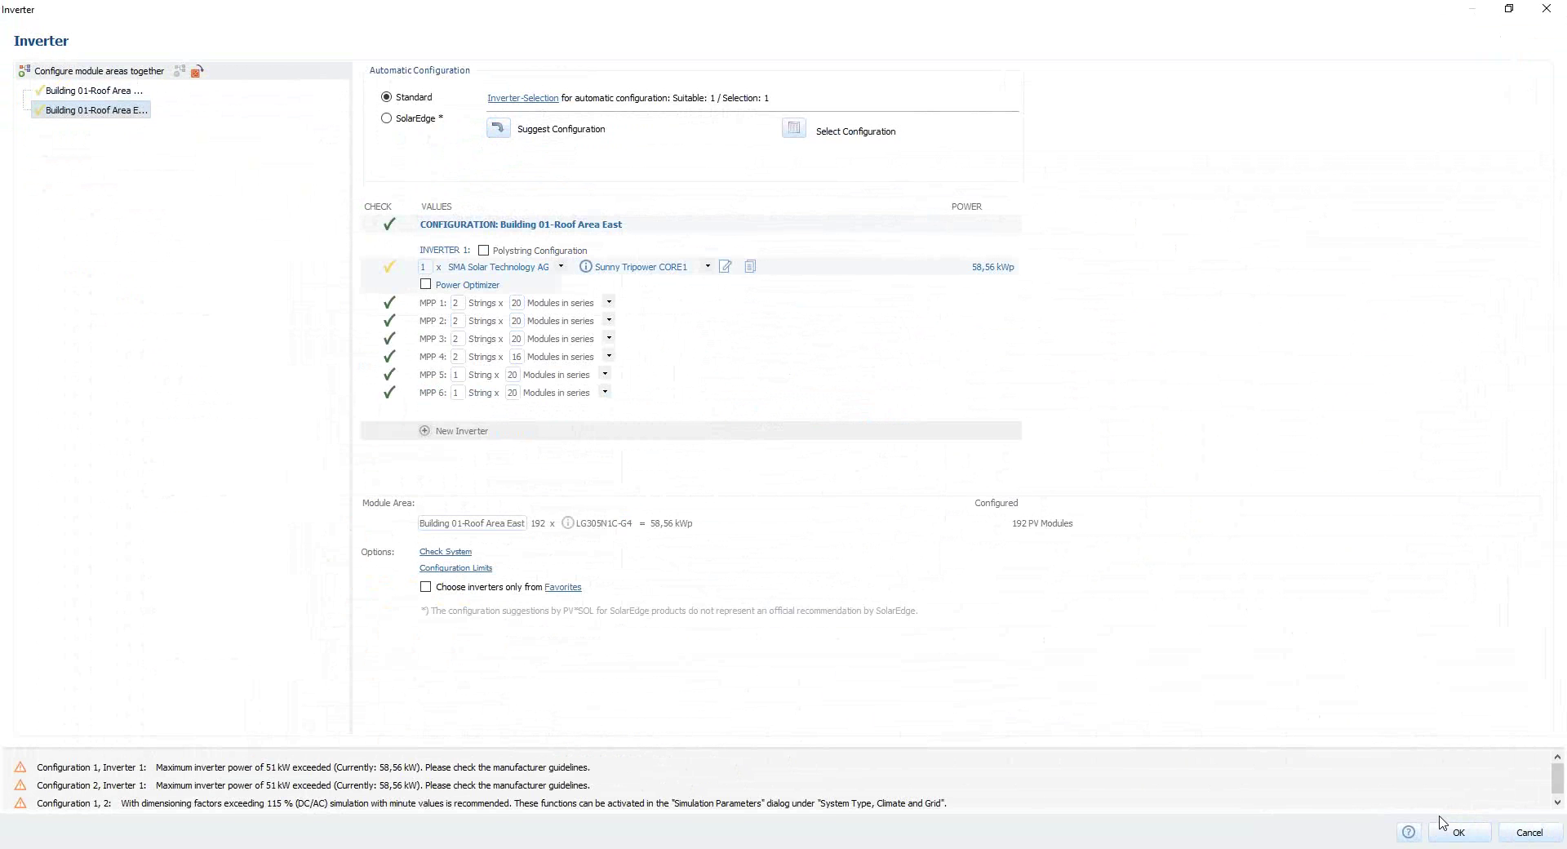
left_click(1460, 833)
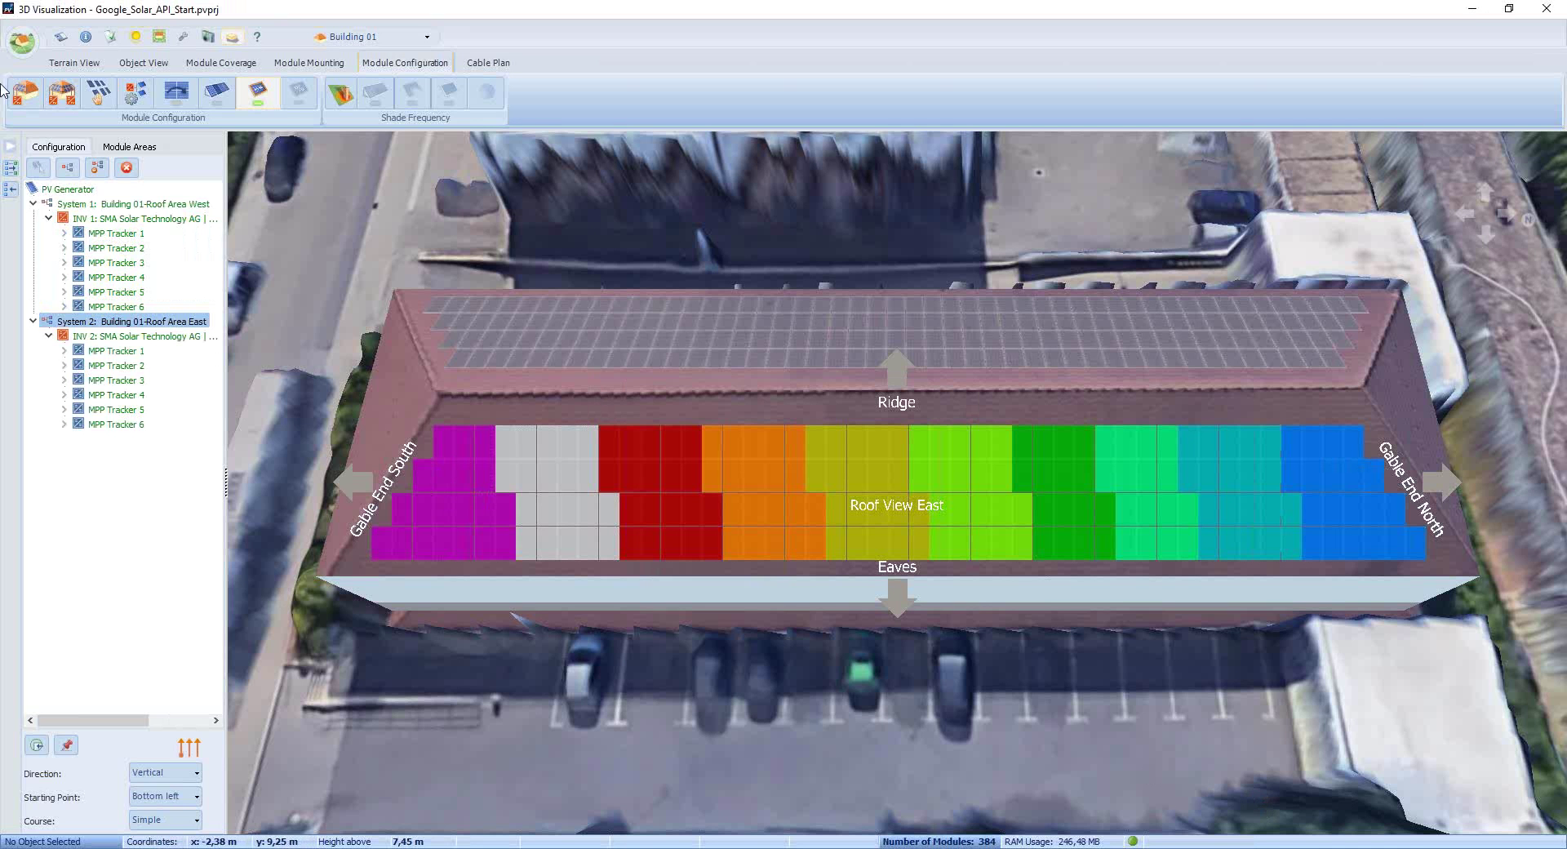
- Adopt the 3D design data into PV*SOL and start the shading simulation with the option to determine shading now
left_click(19, 47)
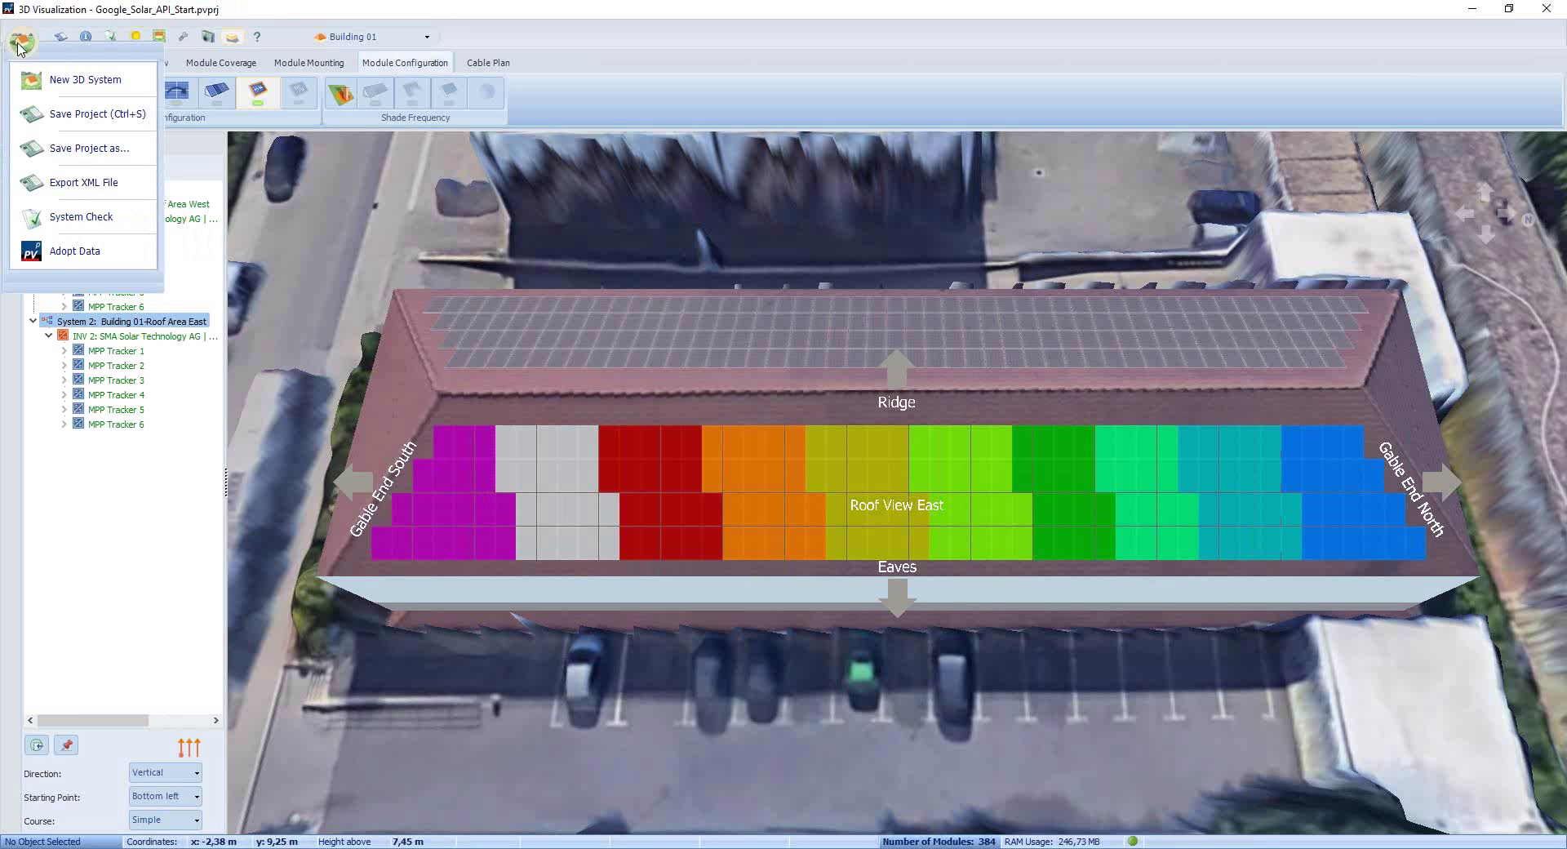
left_click(78, 251)
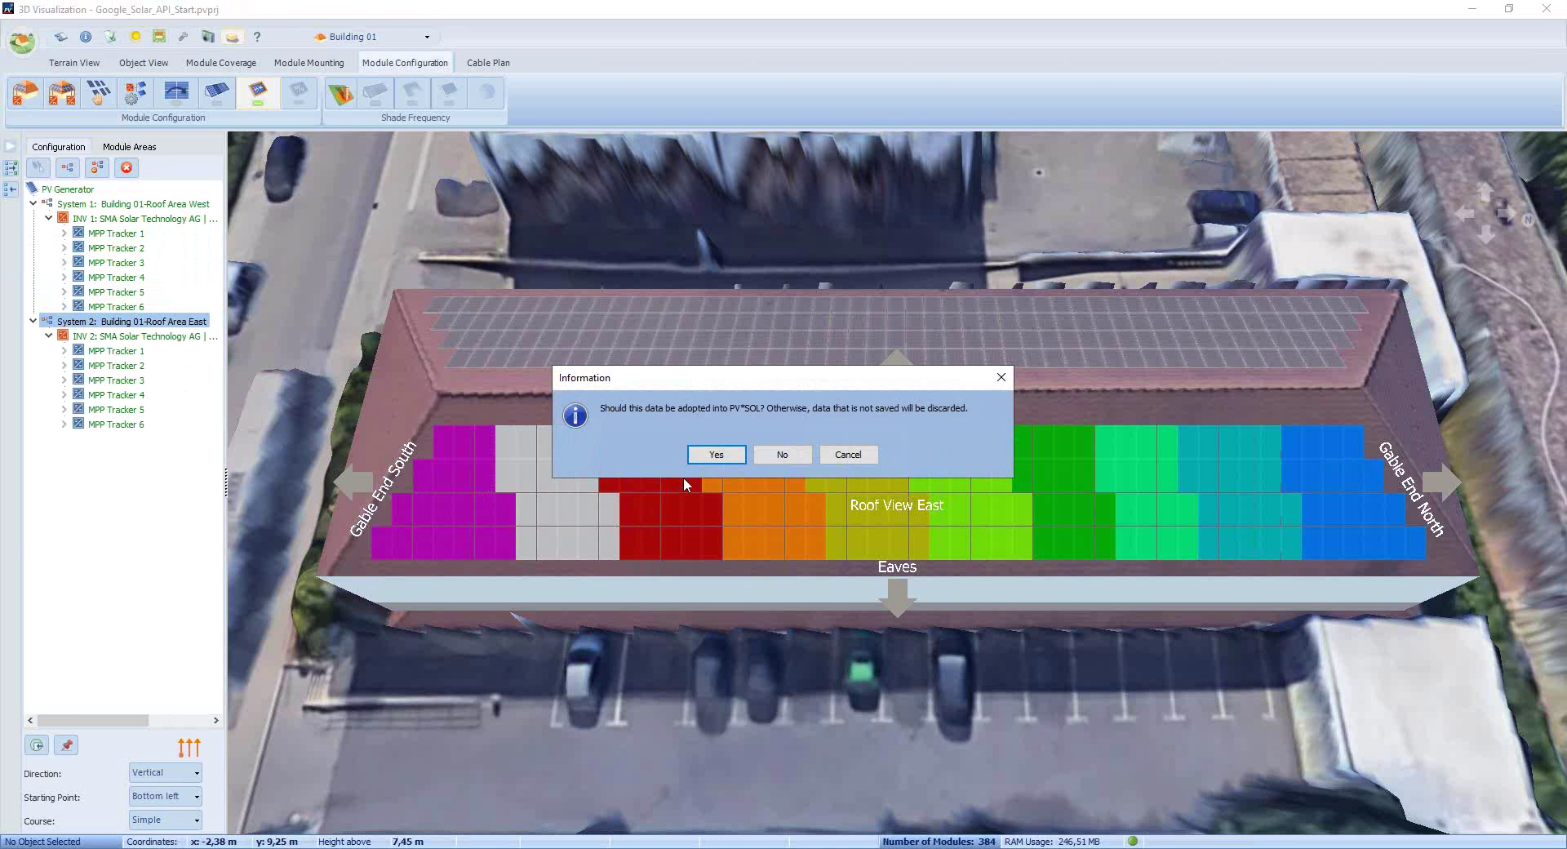
left_click(714, 459)
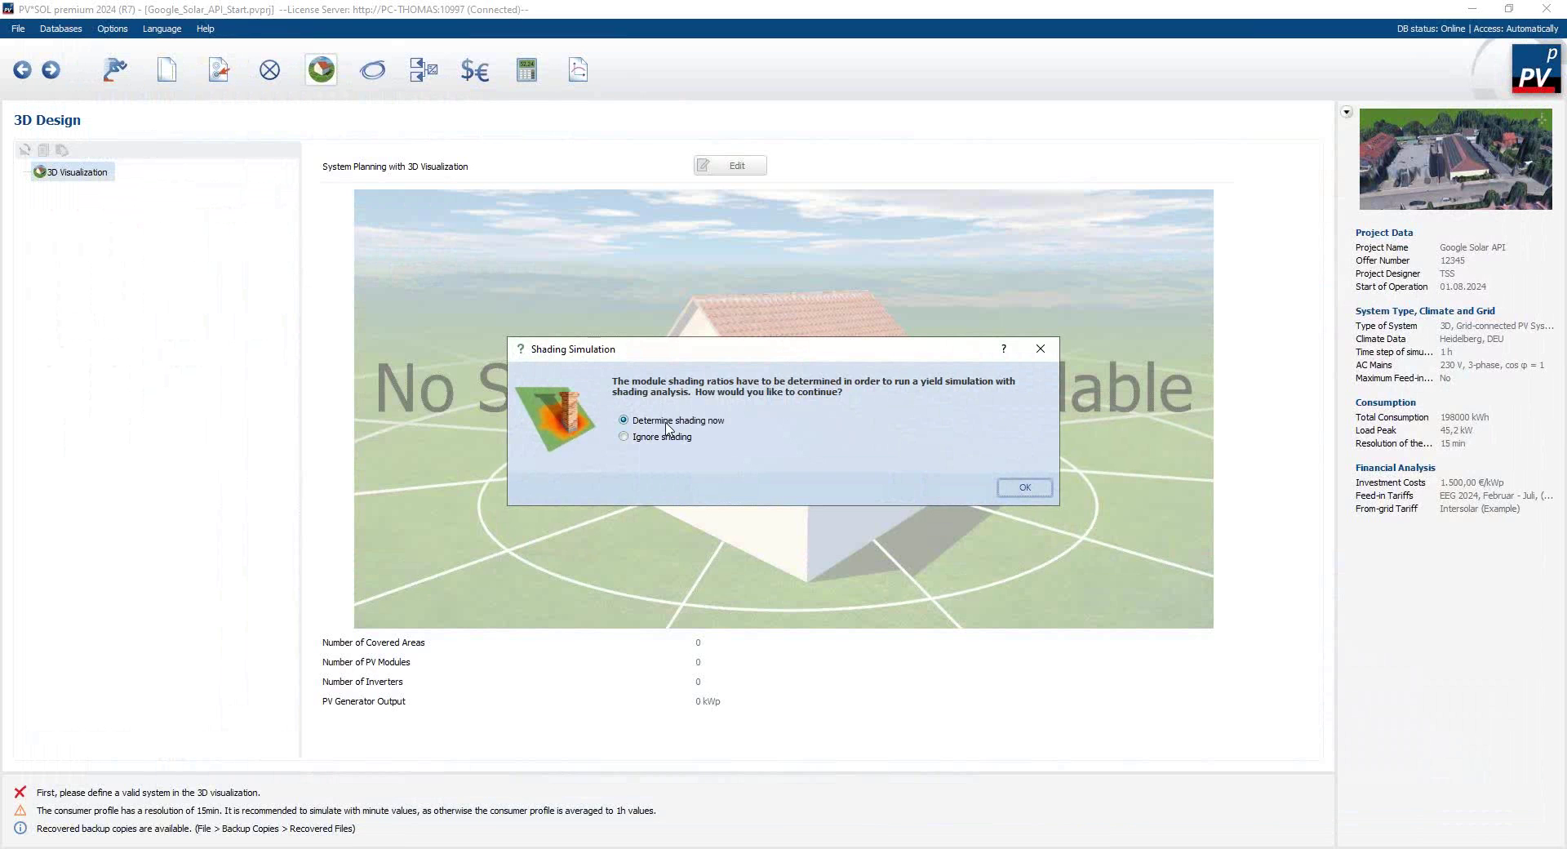
left_click(1019, 487)
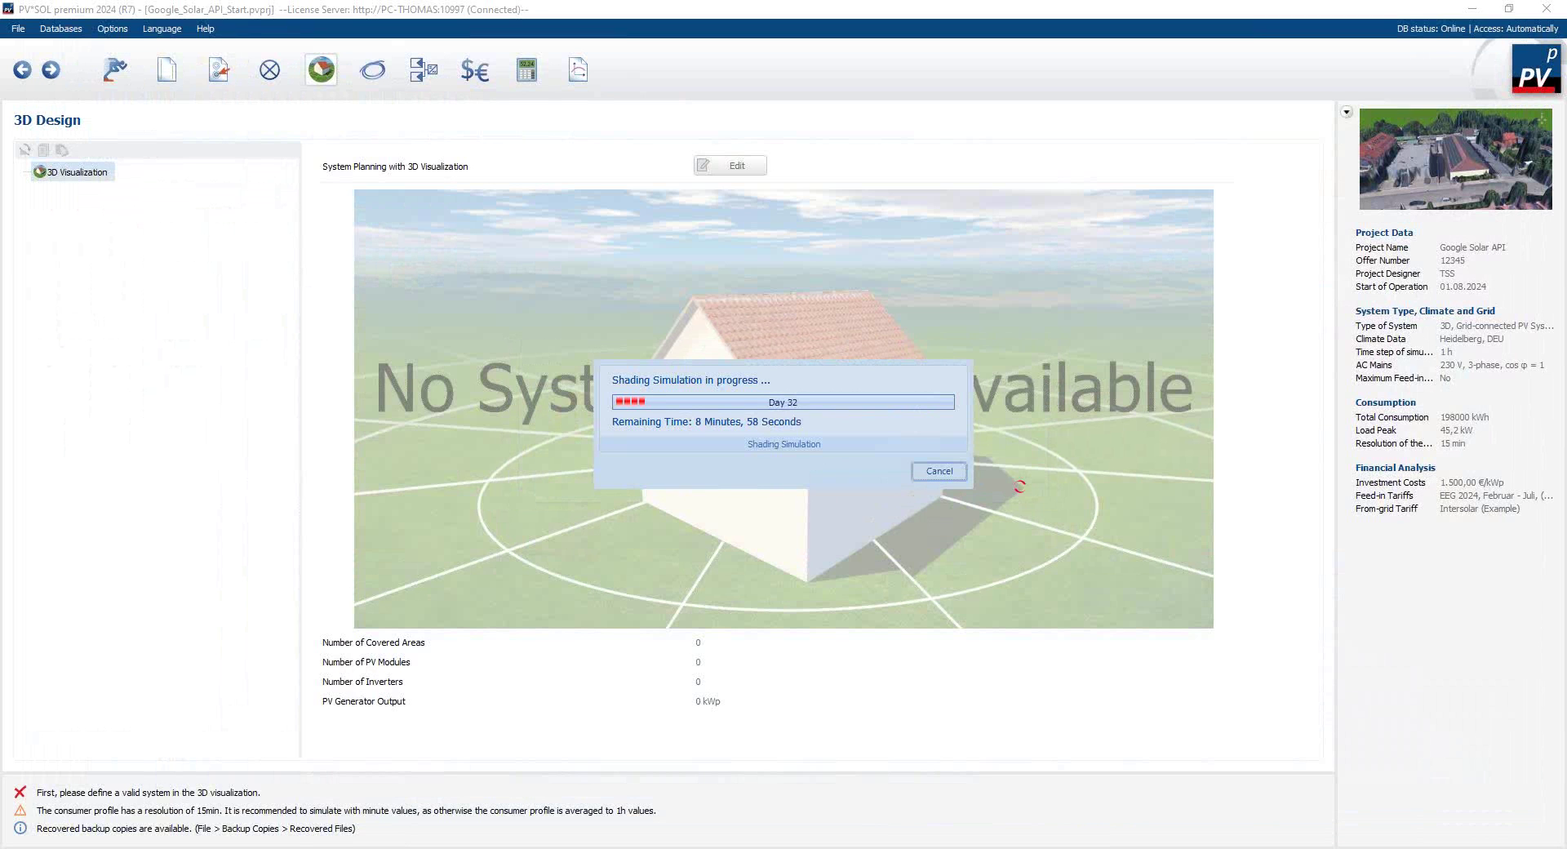
key("alt+Tab")
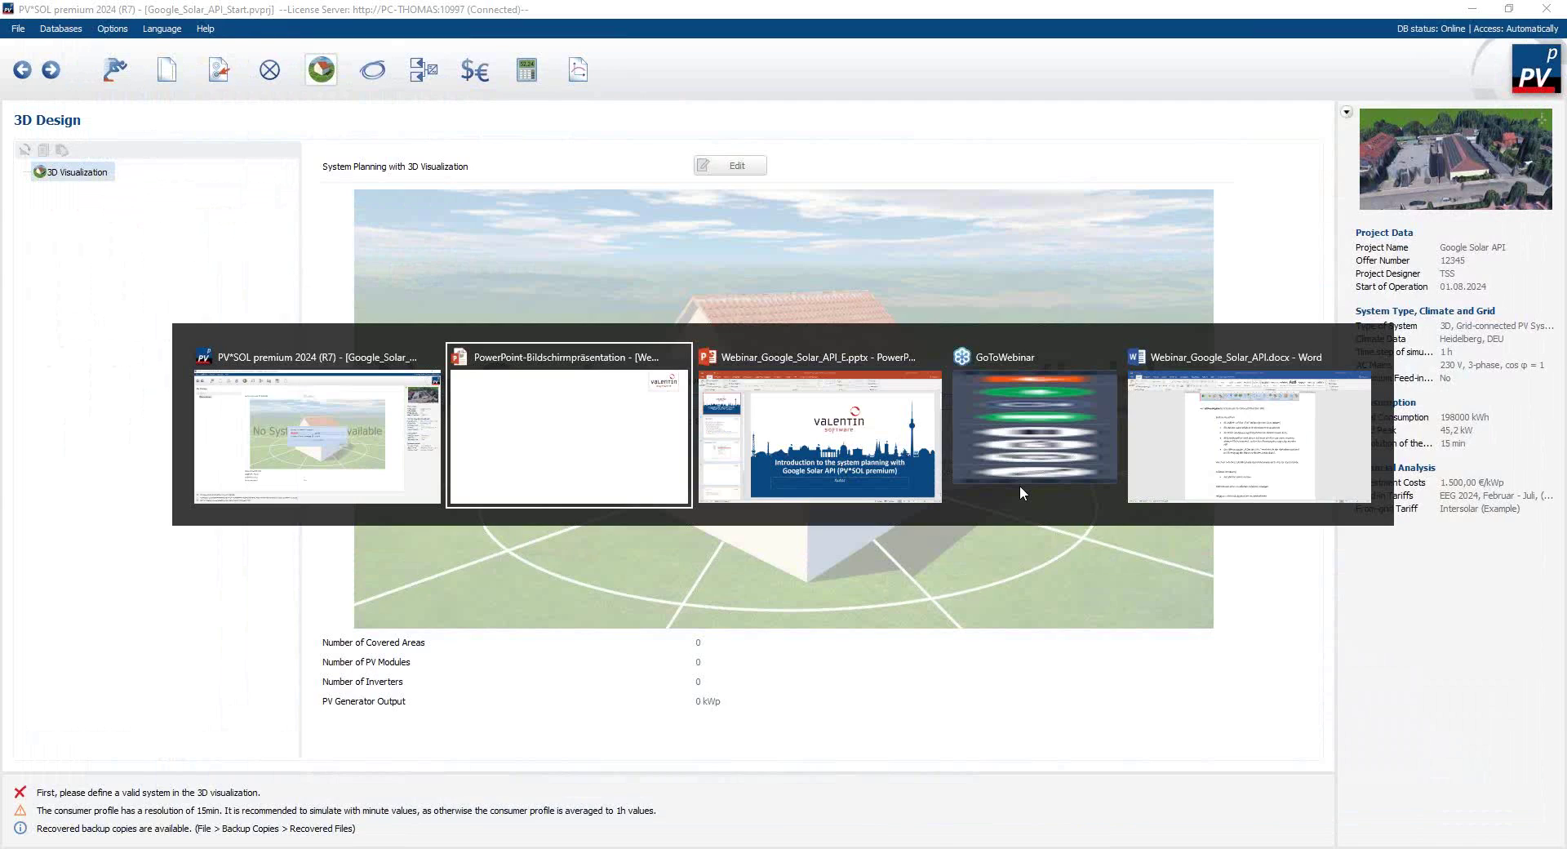
key("Right")
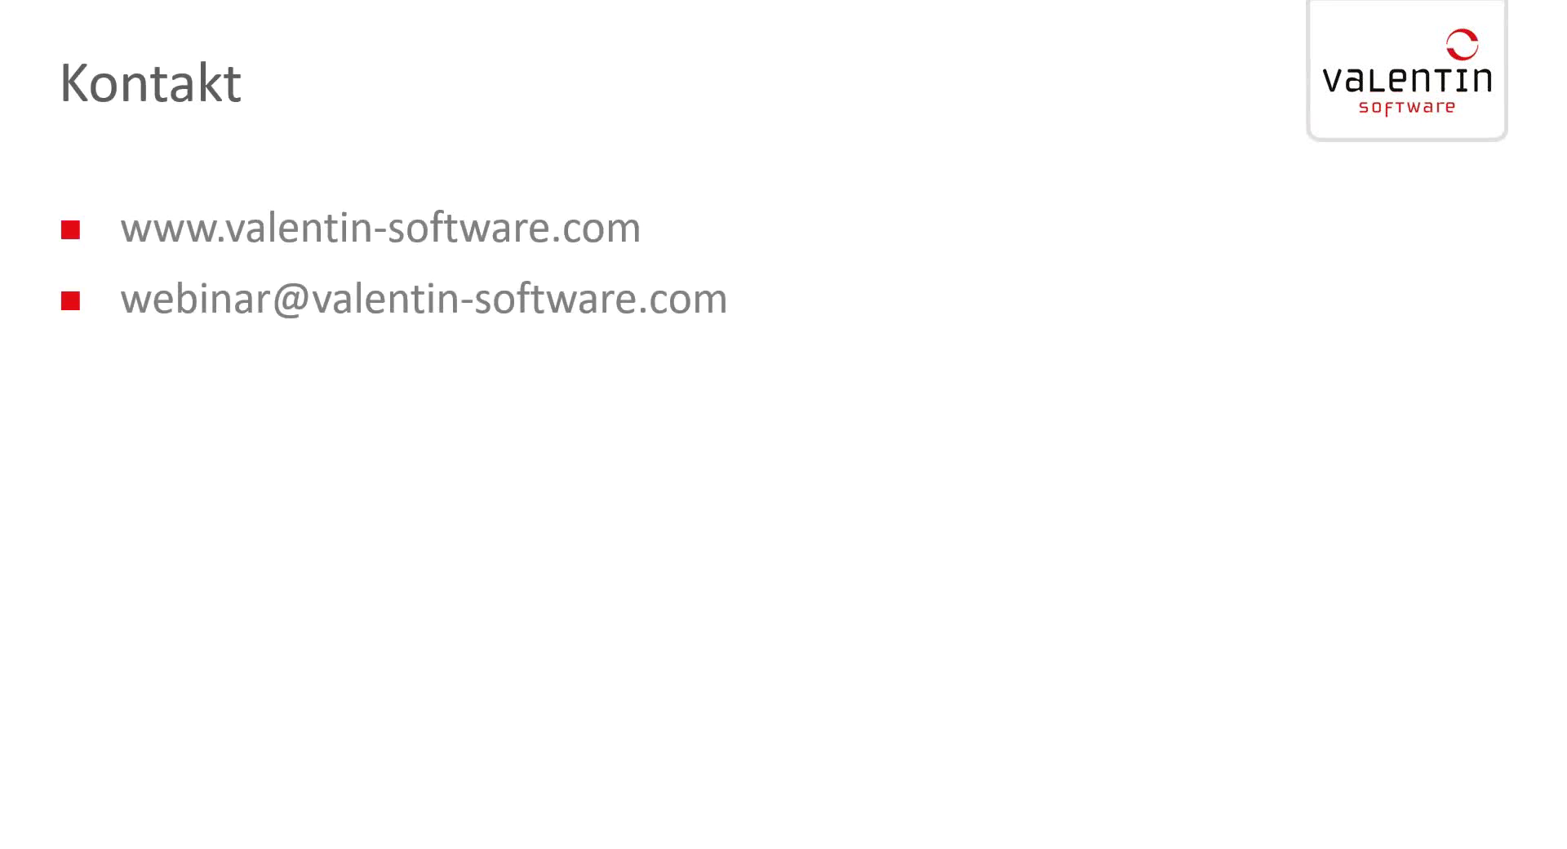